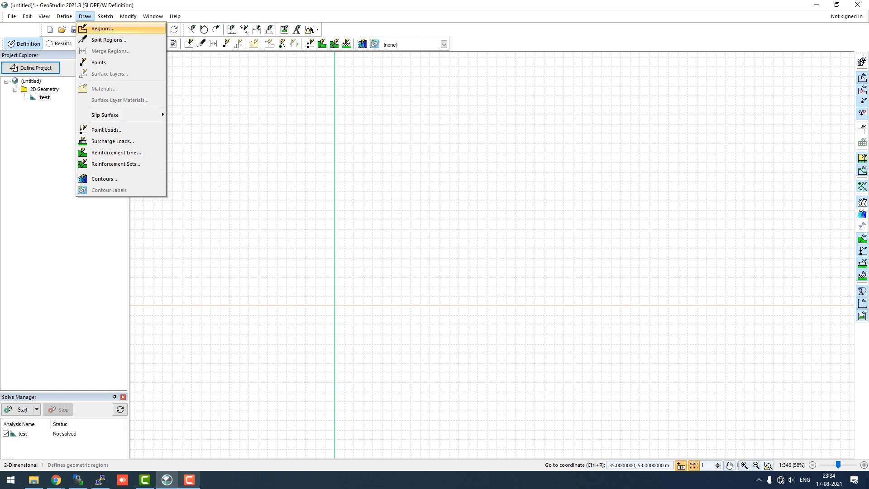
Draw a closed polygonal region through (15,15), (0,15), (0,0), (70,0), (70,30) and (50,30) m, and undo it.
{"action": "key", "text": "Return"}
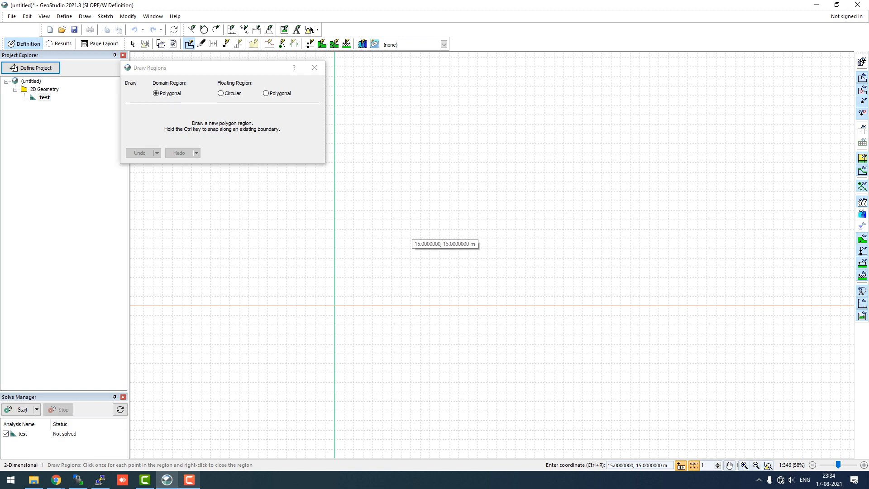
{"action": "left_click", "coordinate": [406, 233]}
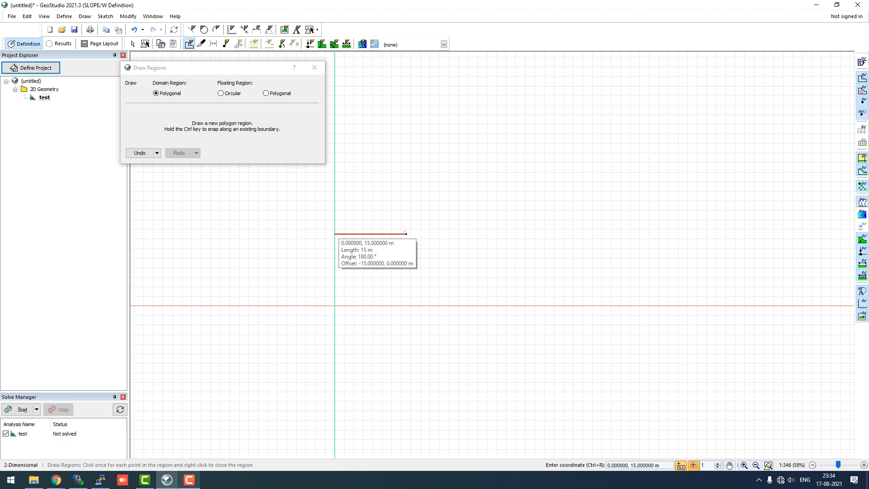
{"action": "left_click", "coordinate": [334, 233]}
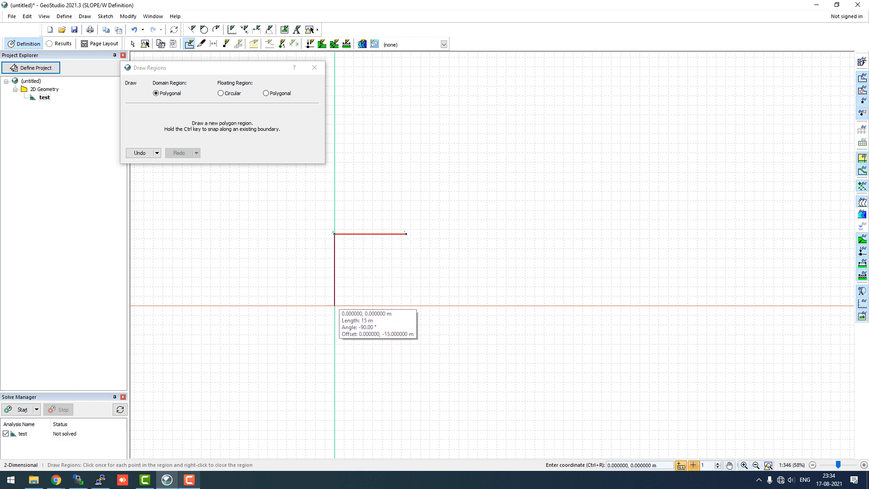
{"action": "left_click", "coordinate": [334, 306]}
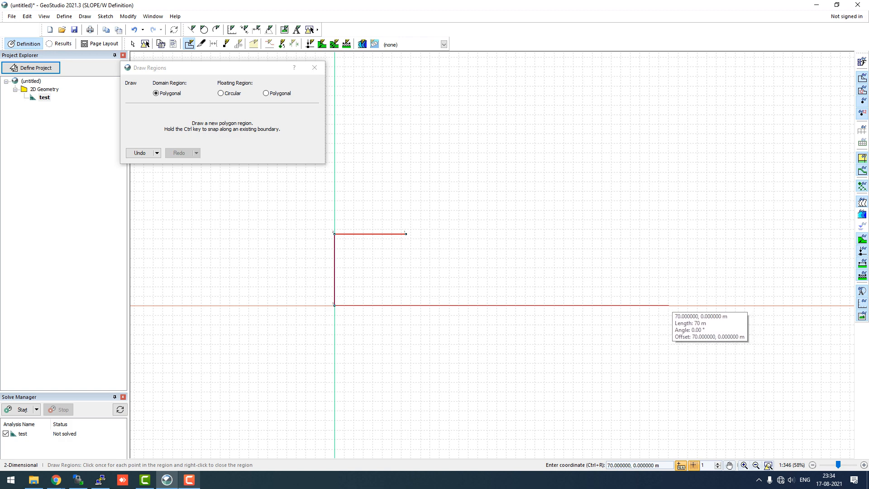
{"action": "left_click", "coordinate": [668, 305]}
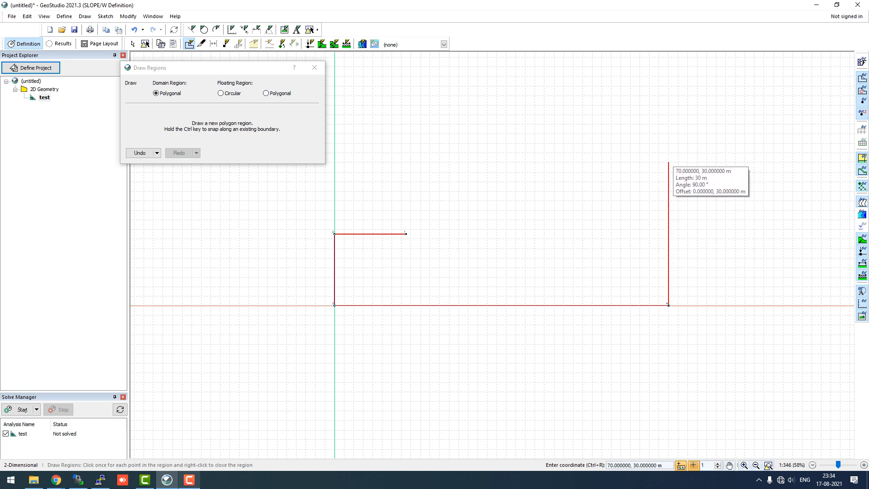
{"action": "left_click", "coordinate": [668, 162]}
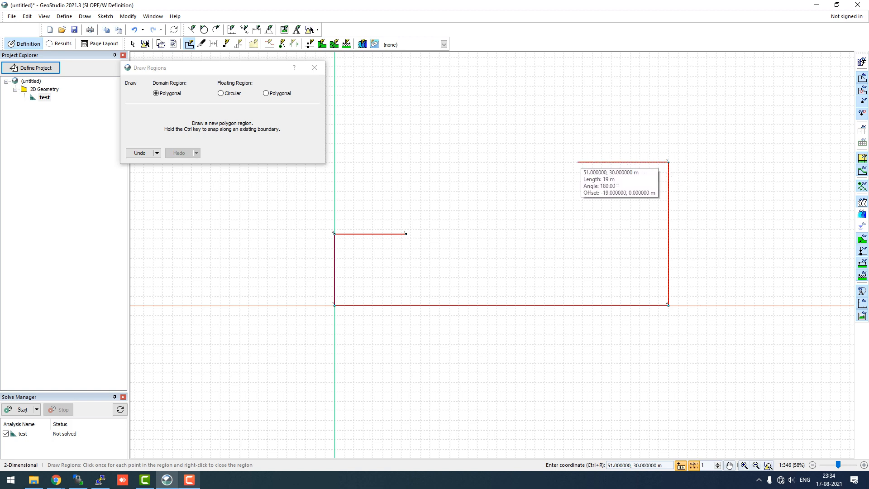
{"action": "left_click", "coordinate": [572, 161]}
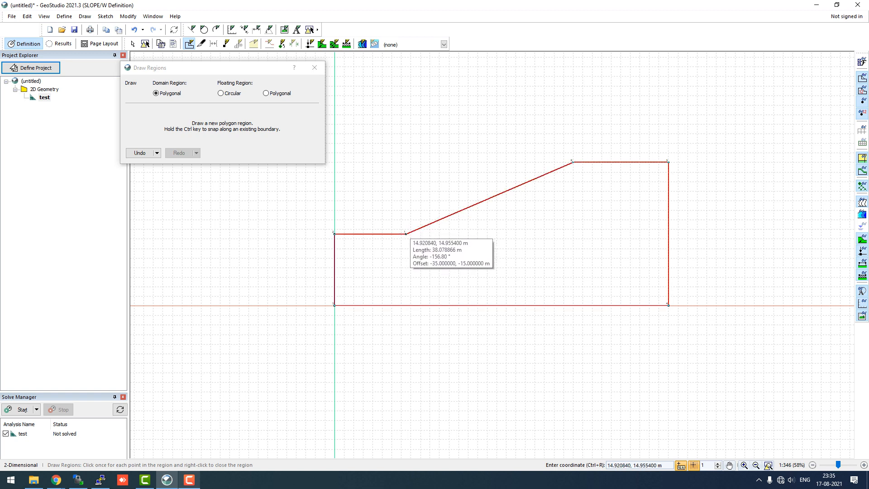
{"action": "left_click", "coordinate": [406, 234]}
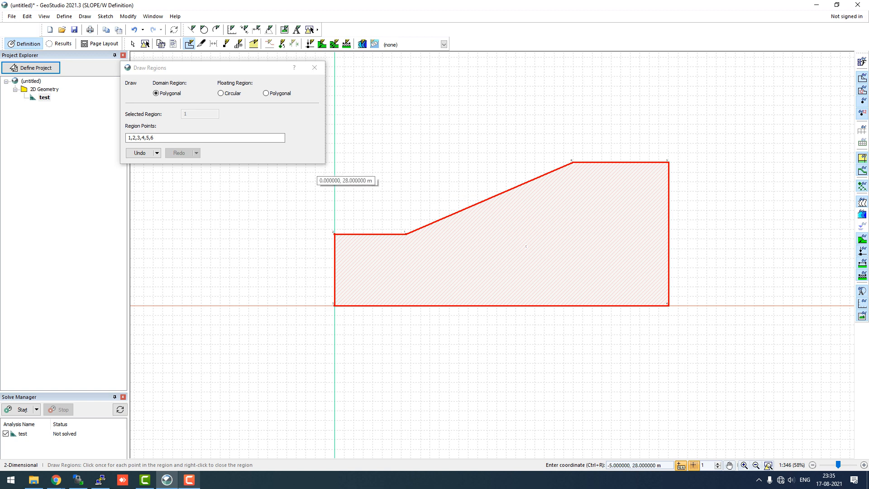
{"action": "left_click", "coordinate": [314, 67]}
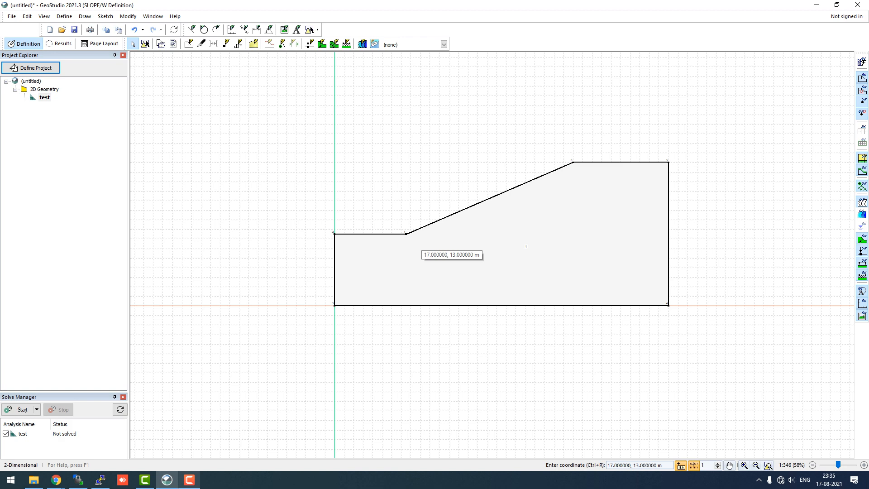
{"action": "key", "text": "ctrl+z"}
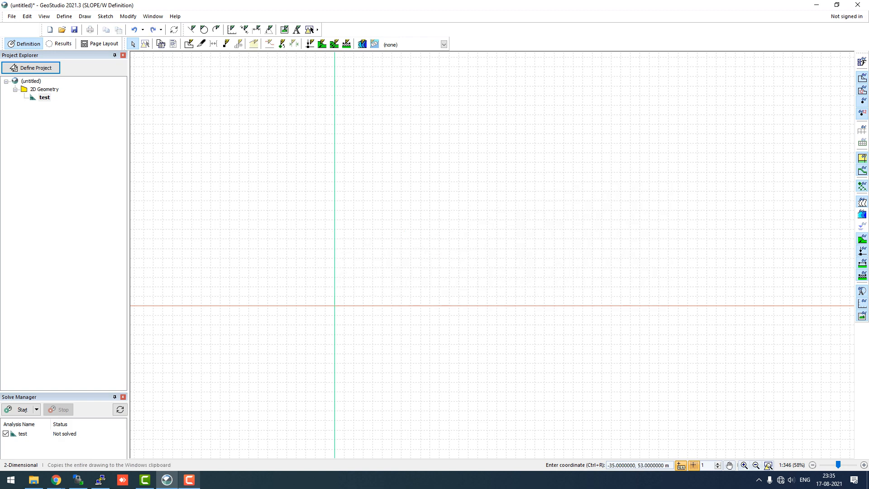
Draw a closed L-shaped polygonal region through (0,0), (70,0), (70,30), (50,30), (50,15) and (0,15) m.
{"action": "left_click", "coordinate": [84, 16]}
{"action": "left_click", "coordinate": [97, 27]}
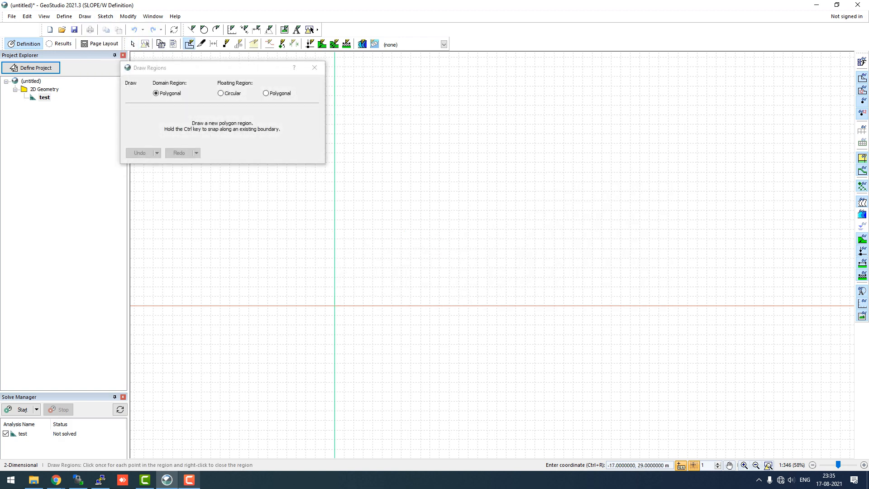
{"action": "left_click", "coordinate": [334, 306]}
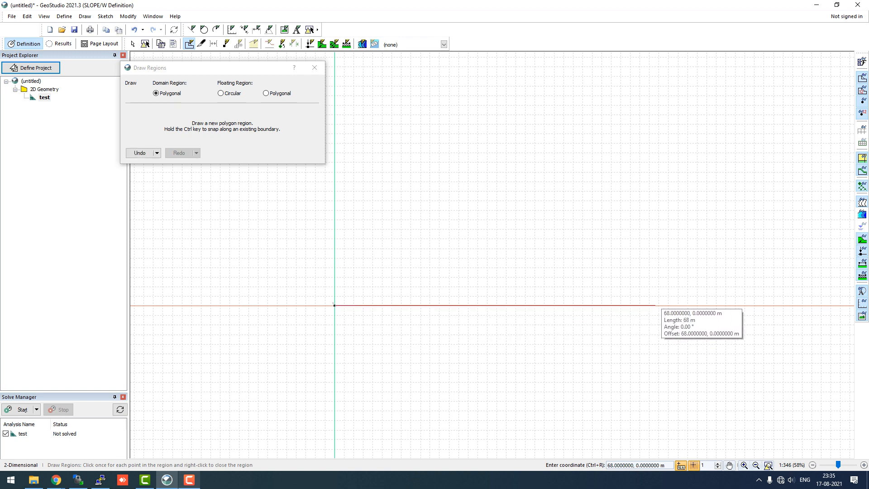
{"action": "left_click", "coordinate": [669, 306]}
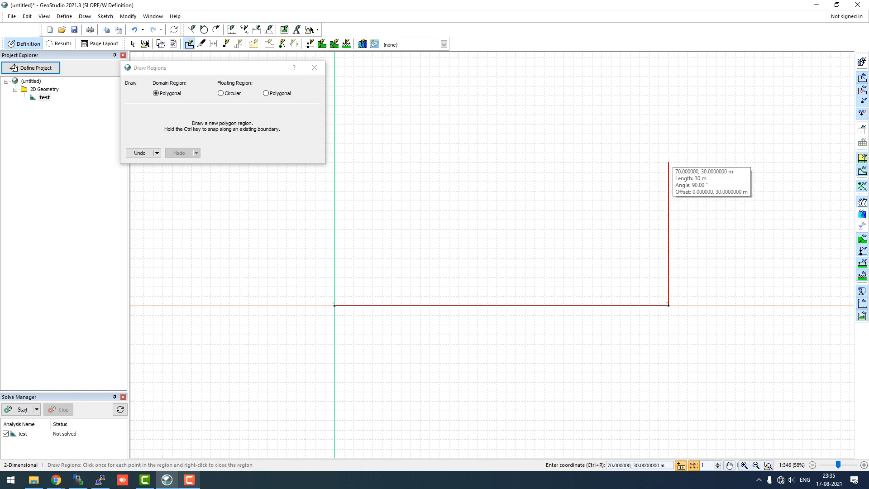
{"action": "left_click", "coordinate": [668, 162]}
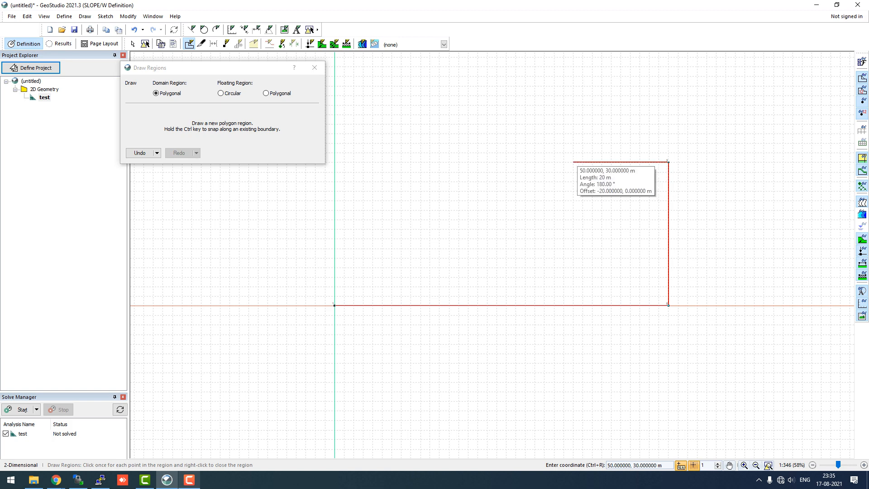
{"action": "left_click", "coordinate": [572, 161]}
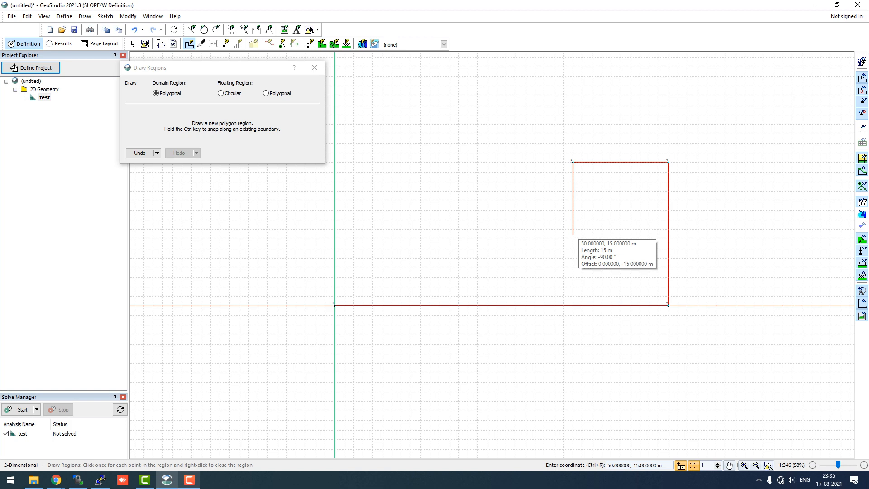
{"action": "left_click", "coordinate": [573, 234]}
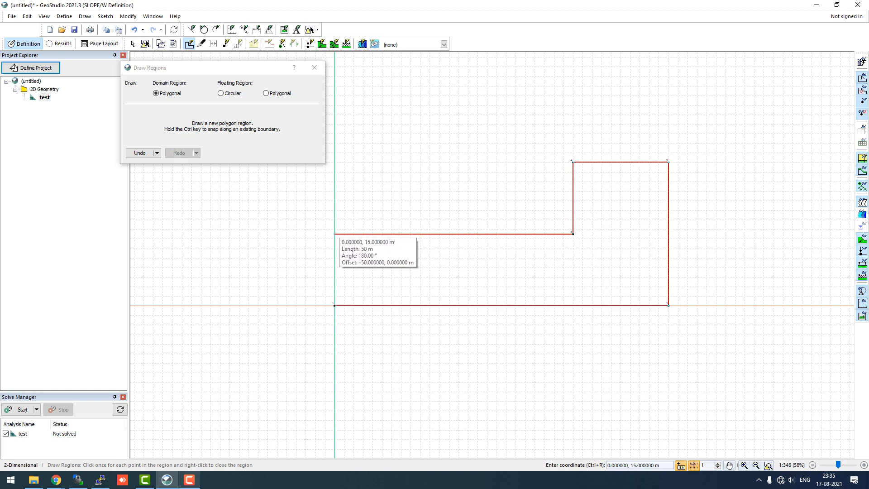
{"action": "left_click", "coordinate": [335, 234]}
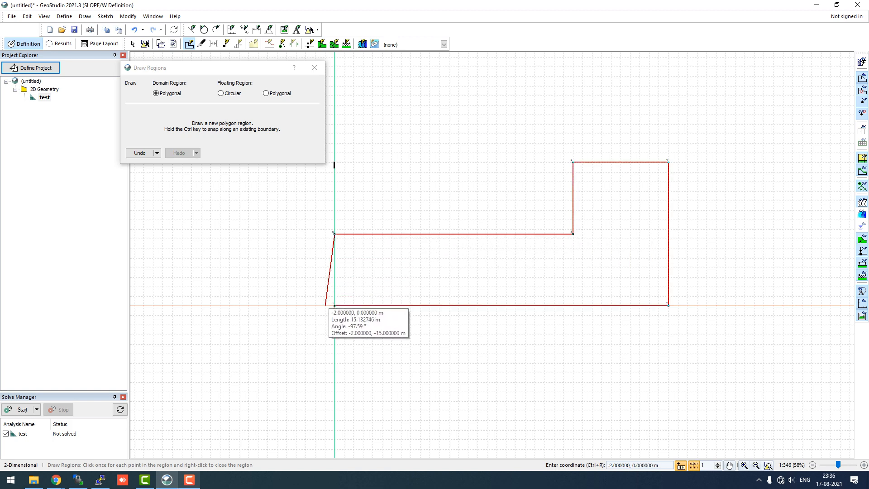
{"action": "left_click", "coordinate": [334, 305]}
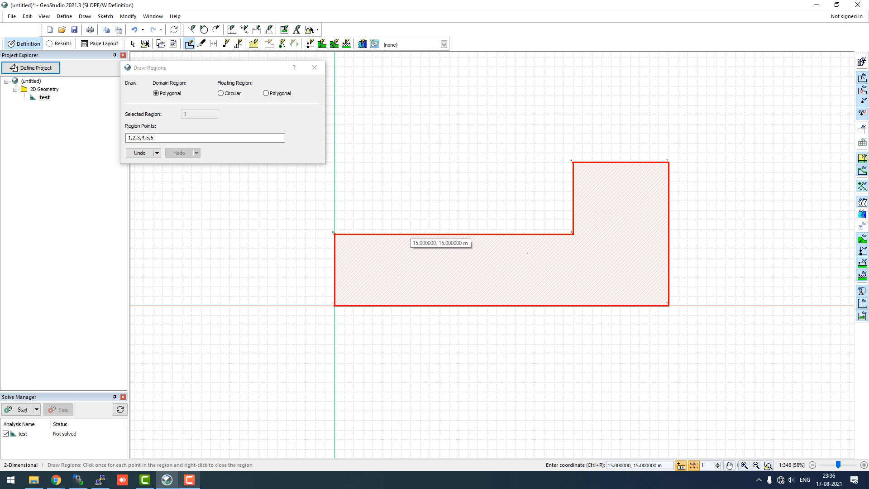
Draw a triangular region through (15,15), (50,30) and (50,15) m to form the slope, and finish region drawing.
{"action": "left_click", "coordinate": [406, 234]}
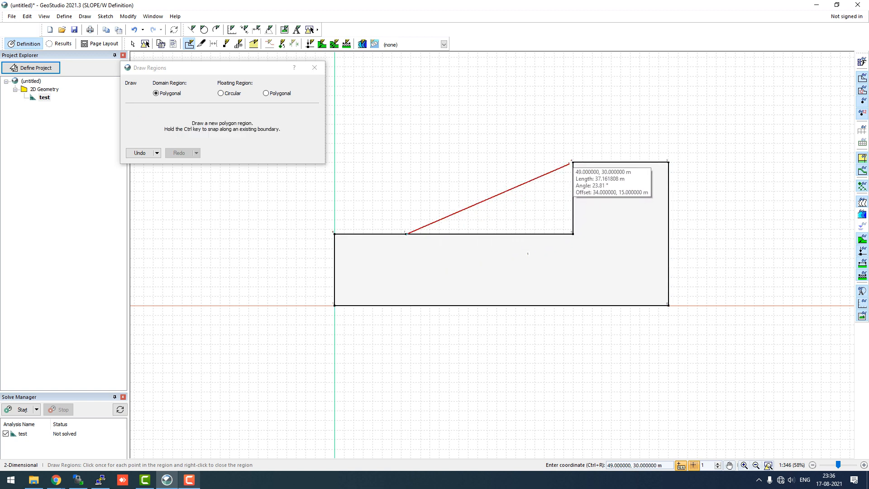
{"action": "left_click", "coordinate": [572, 162]}
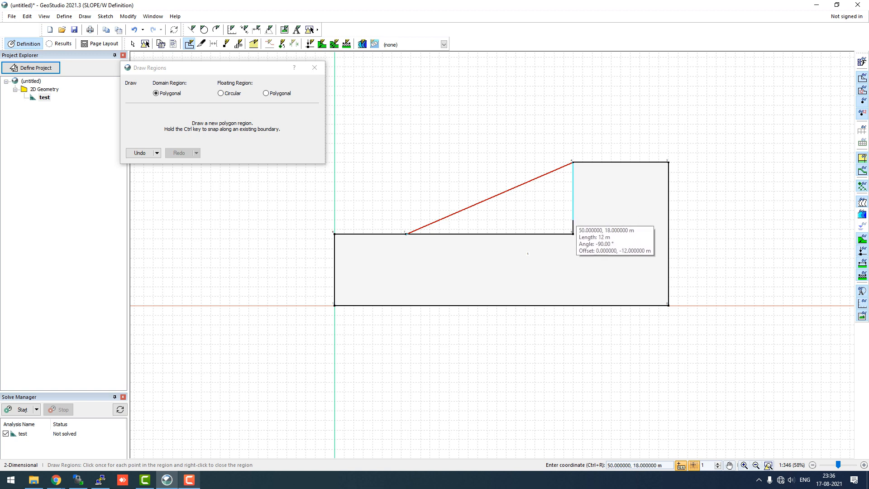
{"action": "left_click", "coordinate": [573, 234]}
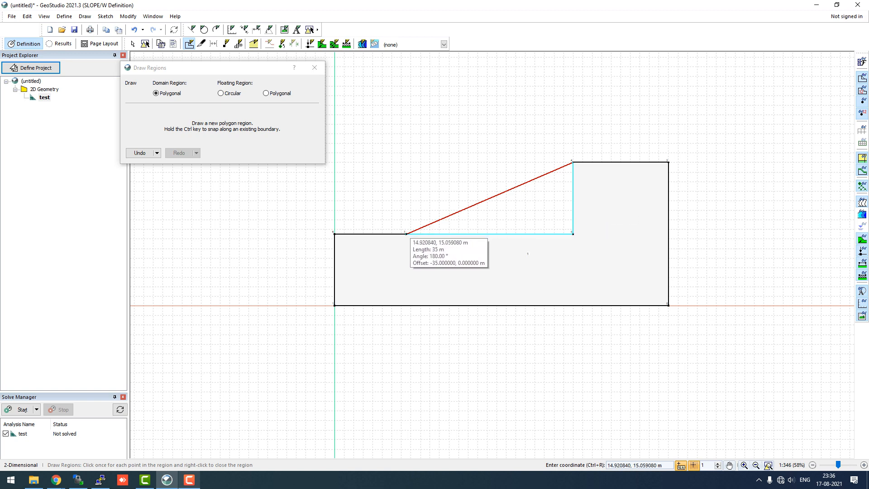
{"action": "left_click", "coordinate": [406, 234]}
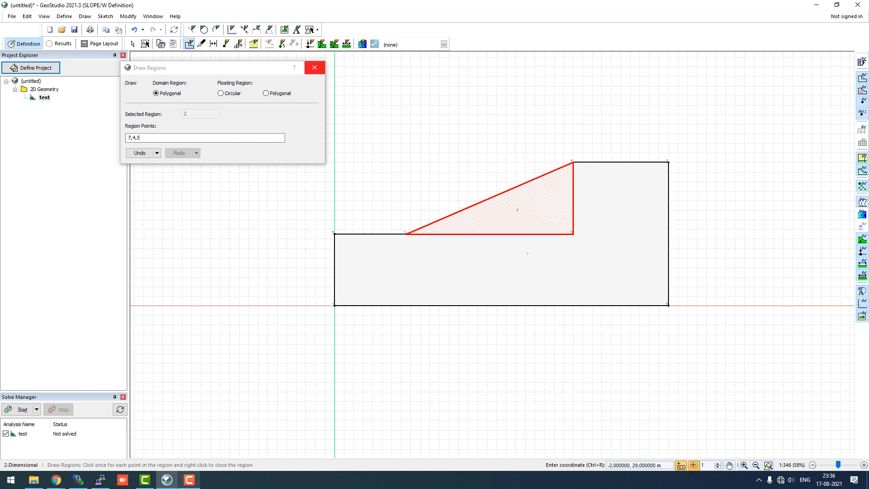
{"action": "key", "text": "Escape"}
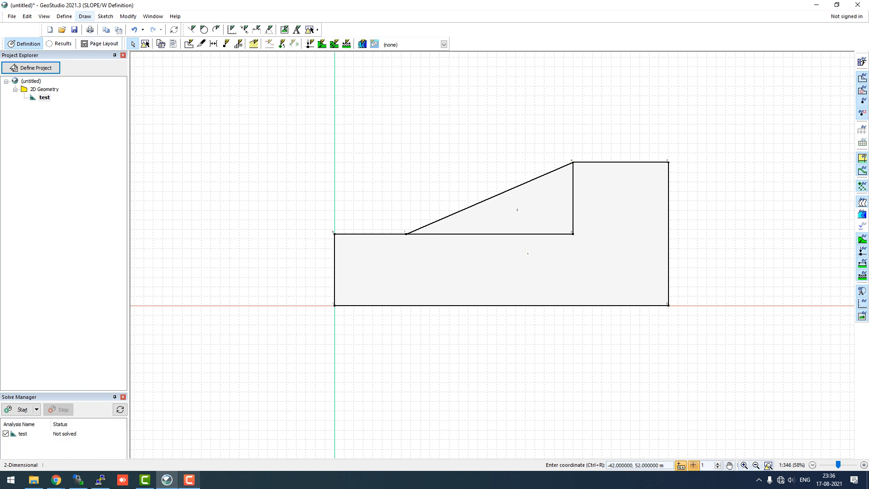
Merge the triangular slope region with the adjacent L-shaped region into a single region.
{"action": "left_click", "coordinate": [85, 16]}
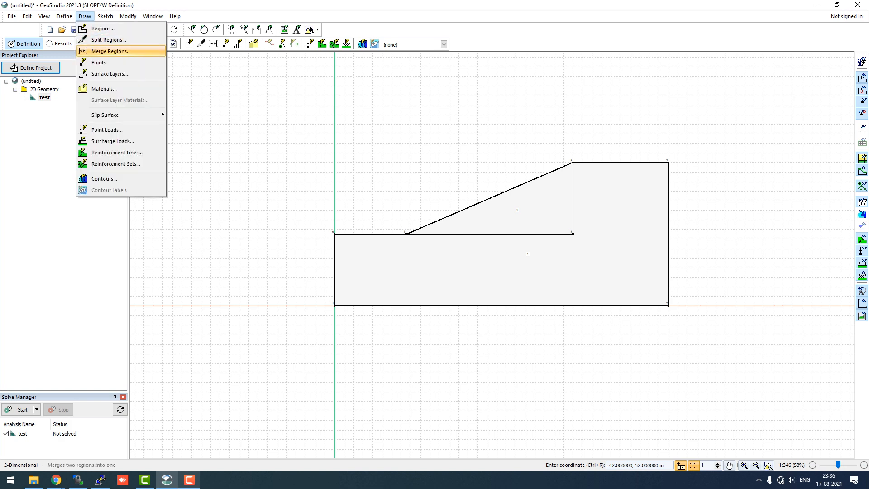
{"action": "left_click", "coordinate": [111, 51]}
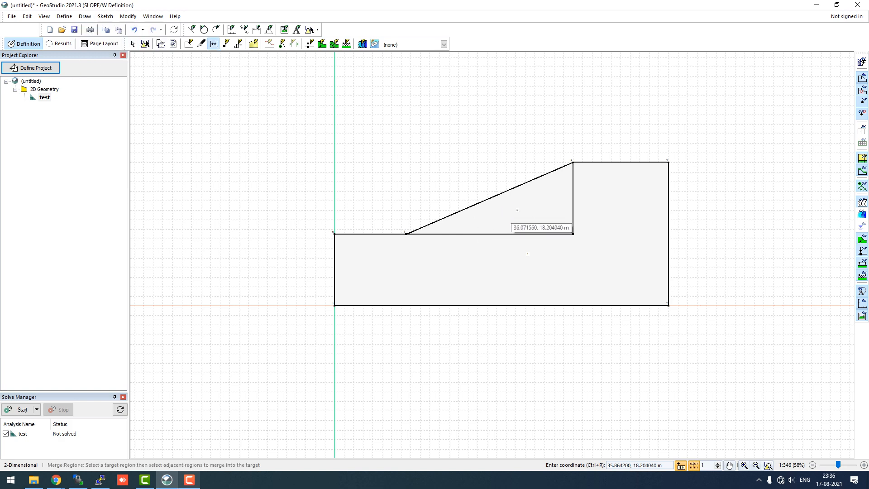
{"action": "left_click", "coordinate": [507, 220]}
{"action": "left_click", "coordinate": [533, 283]}
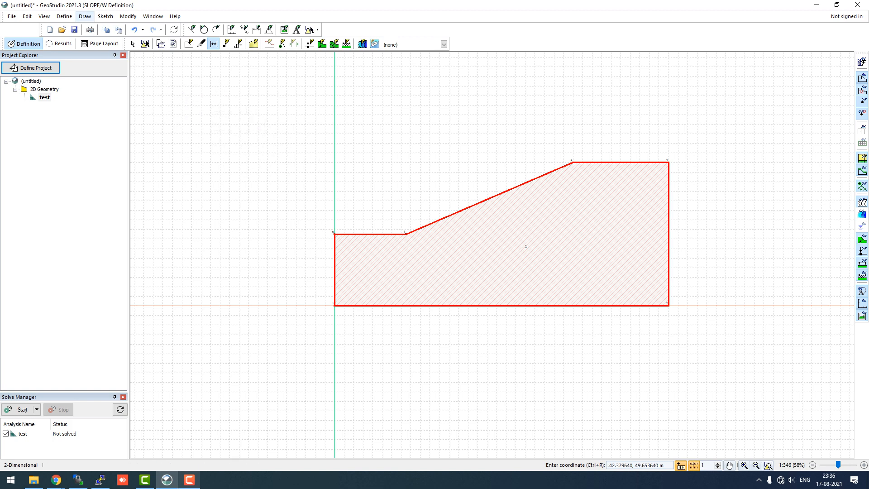
Add a new material named mc_soil in the material definitions.
{"action": "left_click", "coordinate": [63, 17]}
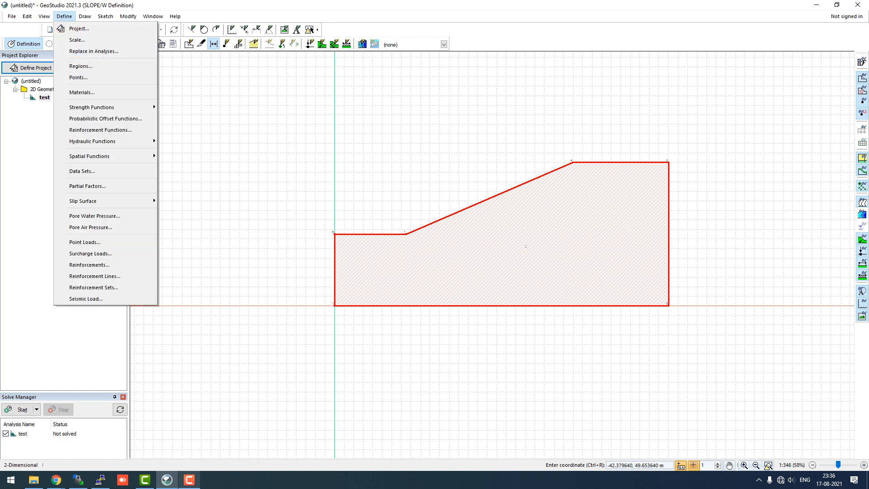
{"action": "mouse_move", "coordinate": [84, 17]}
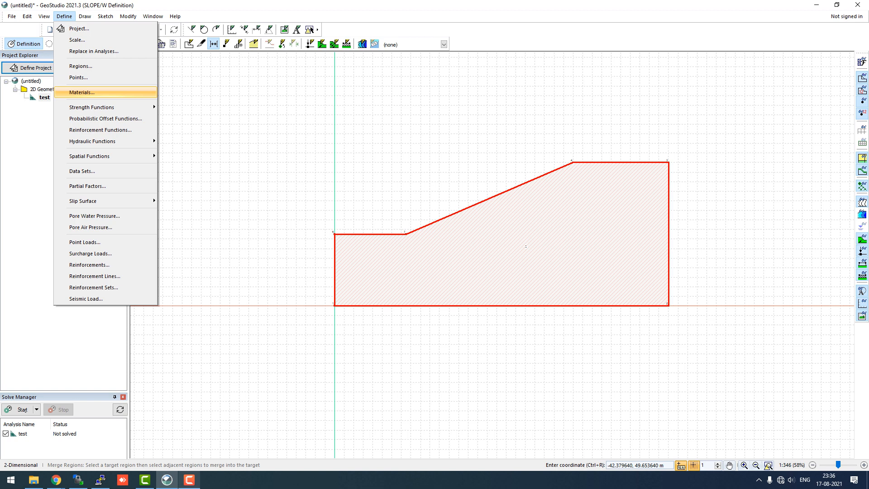
{"action": "left_click", "coordinate": [82, 93]}
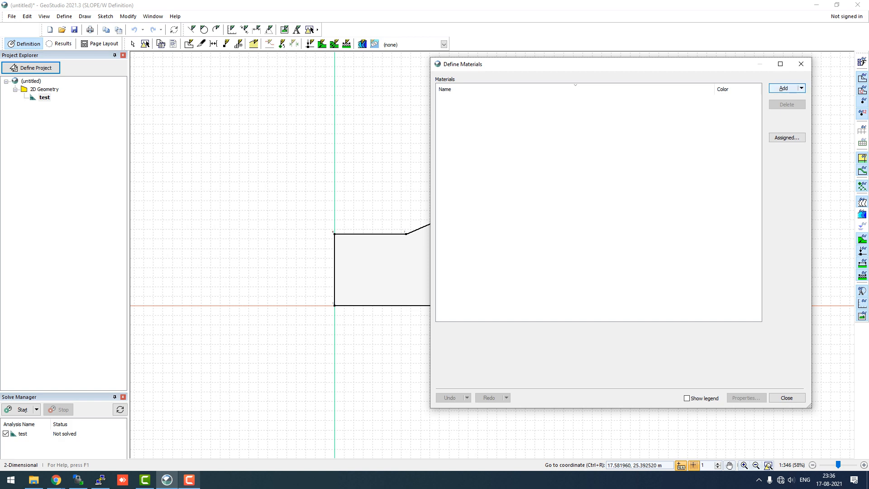
{"action": "left_click", "coordinate": [784, 88]}
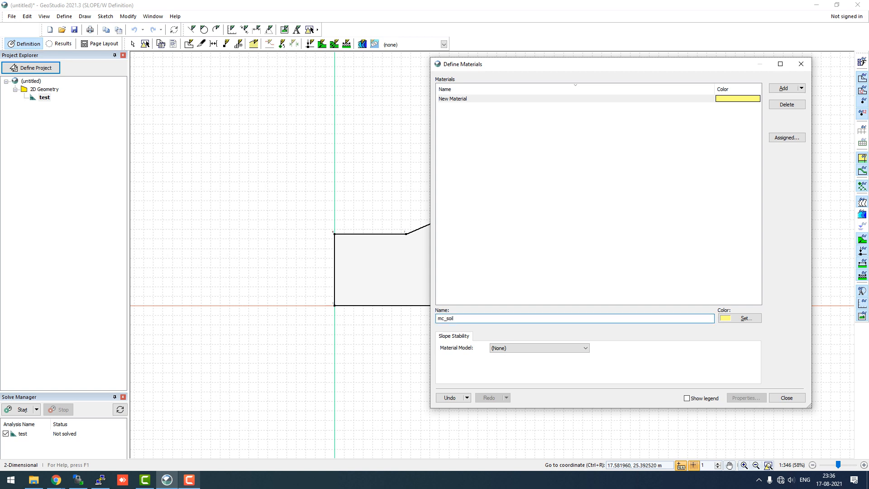
Set the material model of mc_soil to Mohr-Coulomb.
{"action": "left_click", "coordinate": [539, 347]}
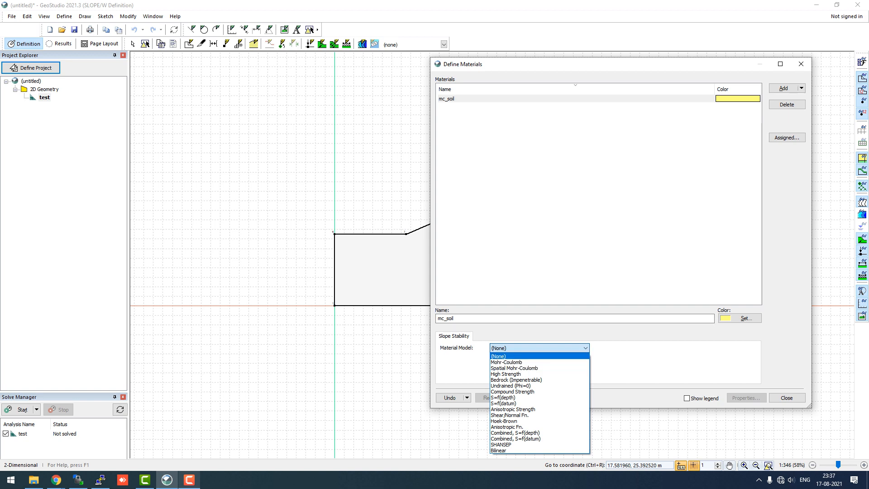
{"action": "left_click", "coordinate": [507, 357]}
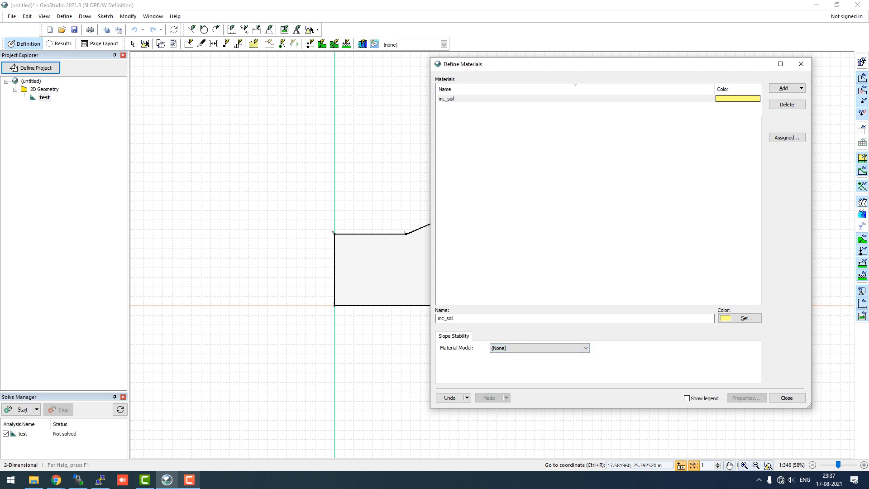
{"action": "left_click_drag", "start_coordinate": [588, 408], "coordinate": [588, 257]}
{"action": "left_click", "coordinate": [539, 197]}
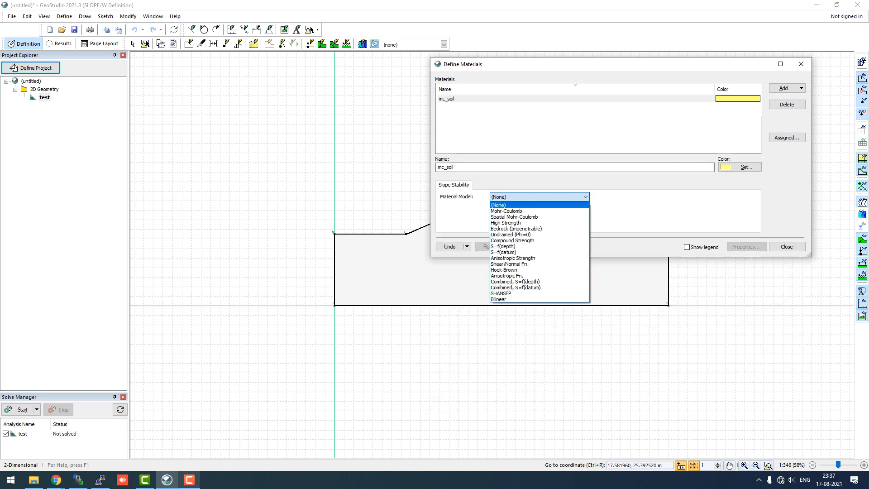
{"action": "left_click", "coordinate": [506, 211]}
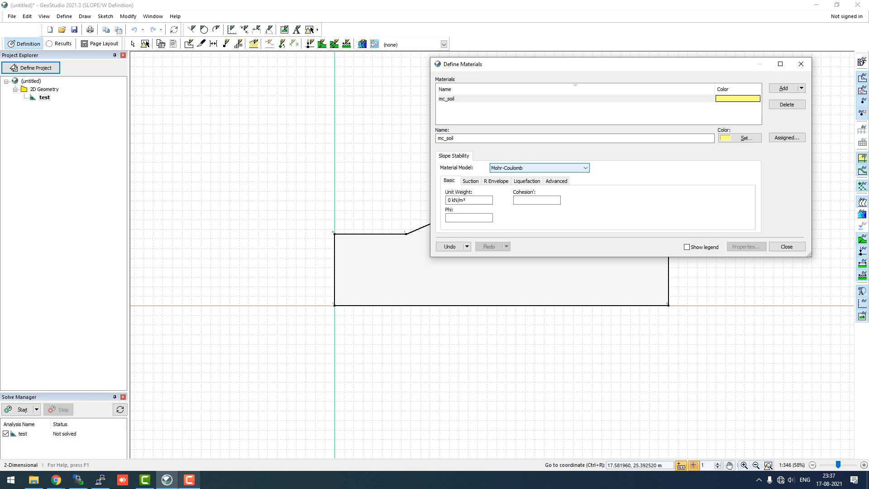
Switch the mc_soil material model to Spatial Mohr-Coulomb.
{"action": "key", "text": "alt+Down"}
{"action": "key", "text": "Down"}
{"action": "key", "text": "Return"}
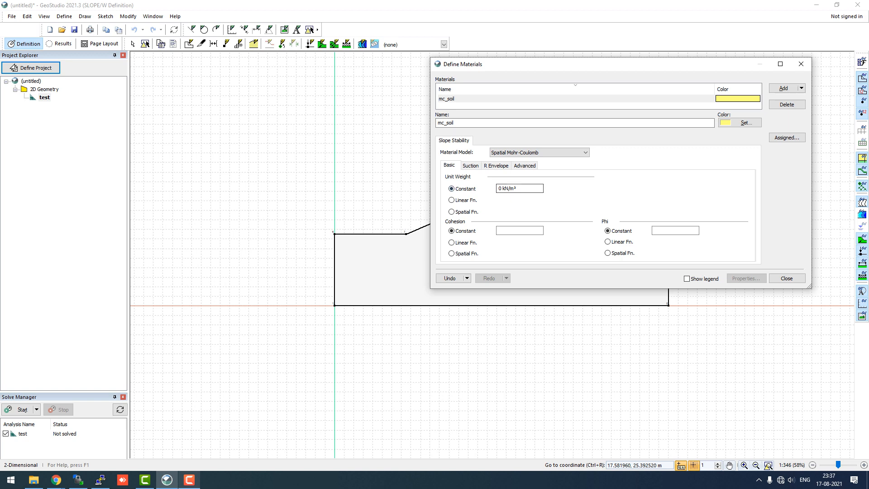
Add a new linear cohesion function for mc_soil and review its available parameter and type options.
{"action": "left_click", "coordinate": [452, 242]}
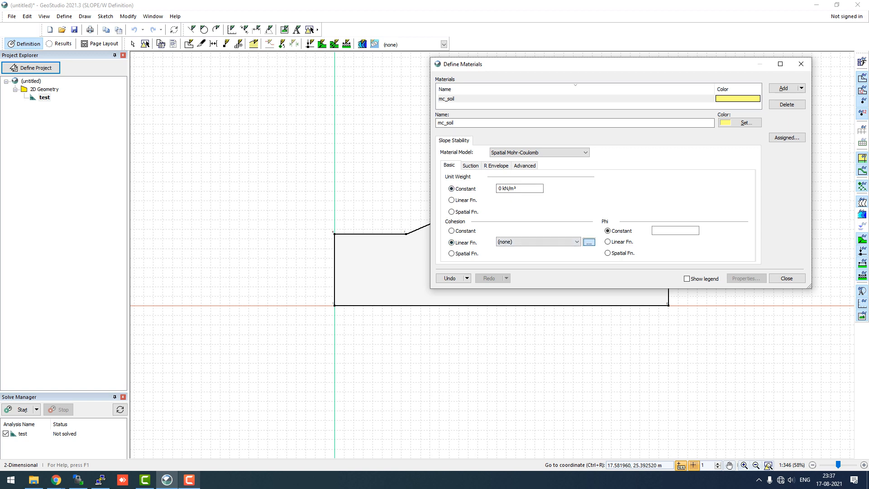
{"action": "left_click", "coordinate": [589, 242]}
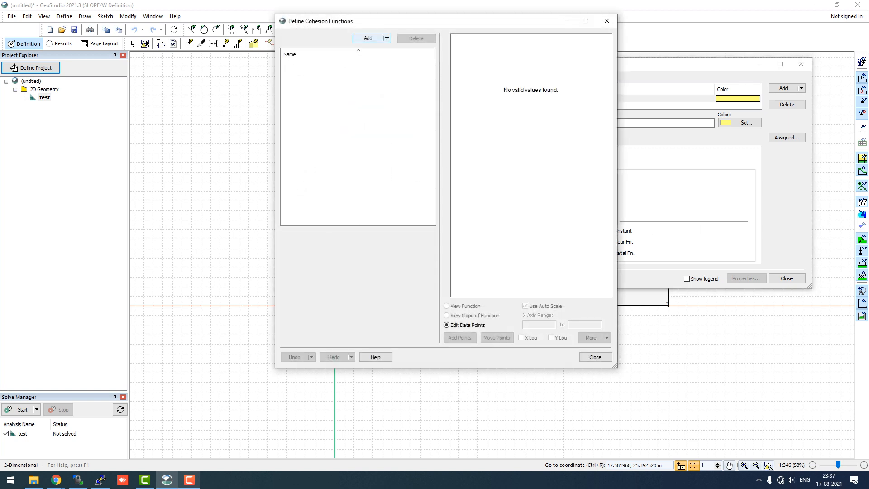
{"action": "left_click", "coordinate": [368, 38]}
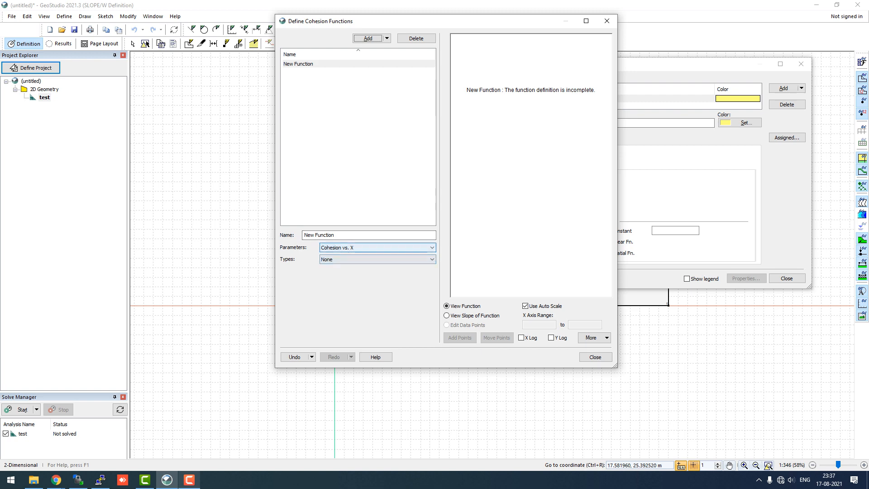
{"action": "left_click", "coordinate": [378, 247]}
{"action": "left_click", "coordinate": [378, 248]}
{"action": "left_click", "coordinate": [377, 260]}
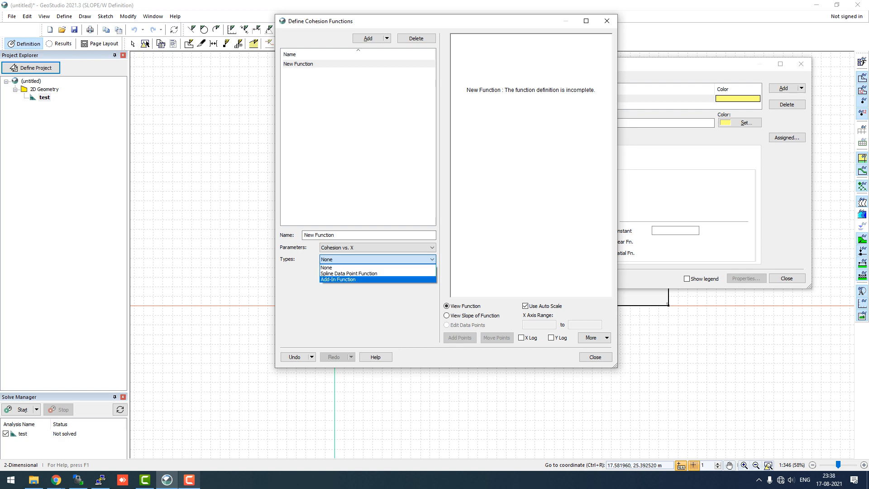
{"action": "left_click", "coordinate": [595, 357]}
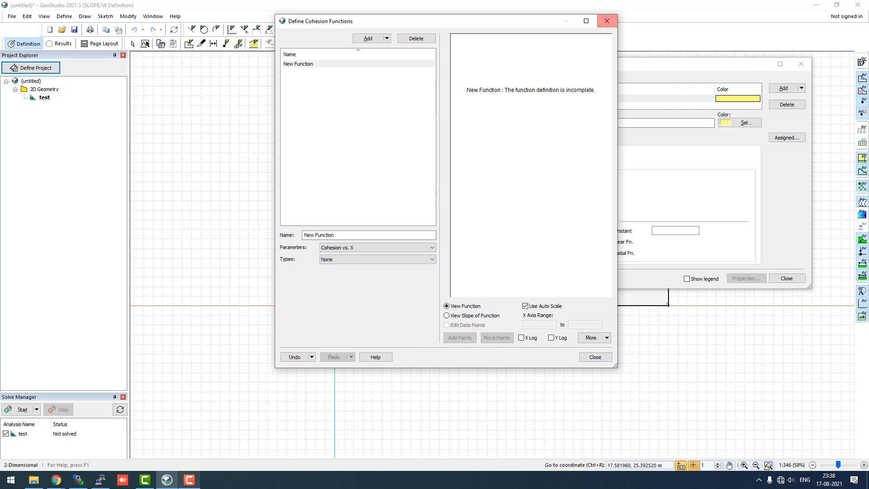
{"action": "left_click", "coordinate": [607, 21]}
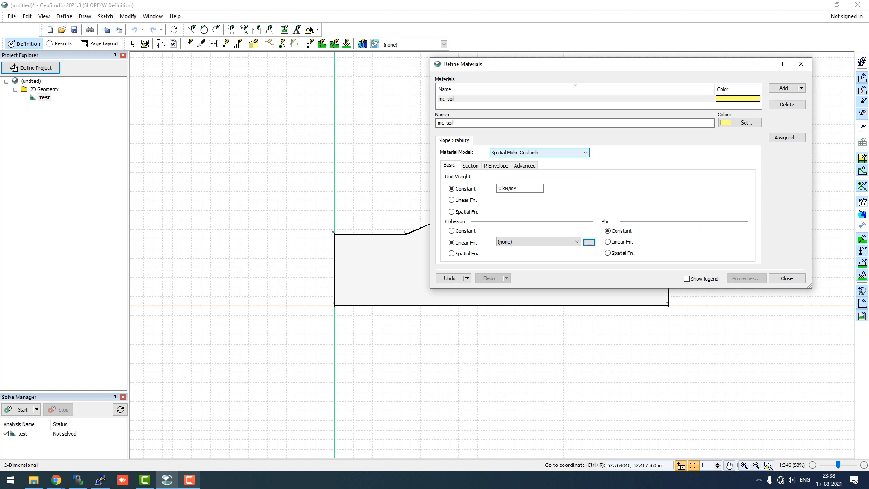
Try the High Strength material model for mc_soil, followed by Bedrock (Impenetrable).
{"action": "left_click", "coordinate": [540, 153]}
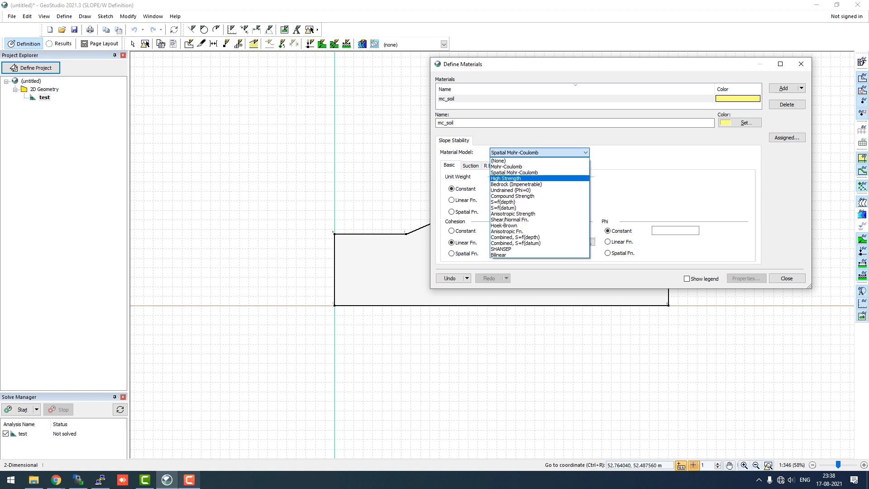
{"action": "left_click", "coordinate": [520, 179]}
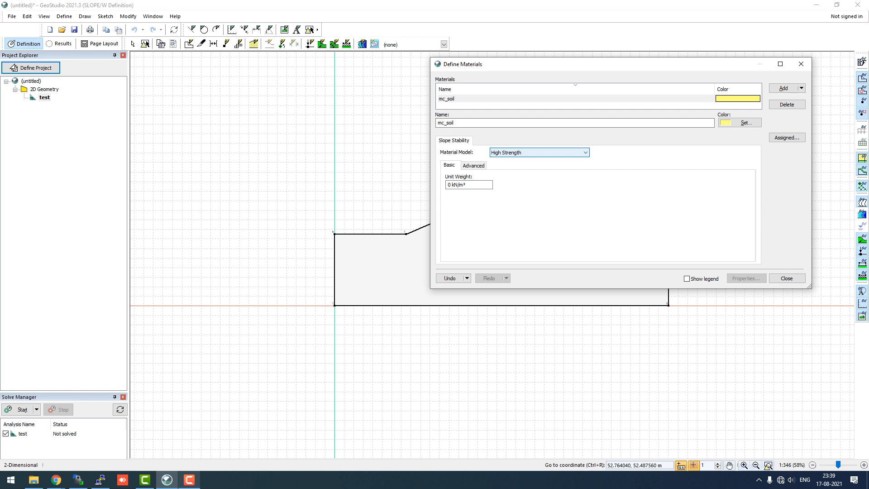
{"action": "left_click", "coordinate": [539, 152]}
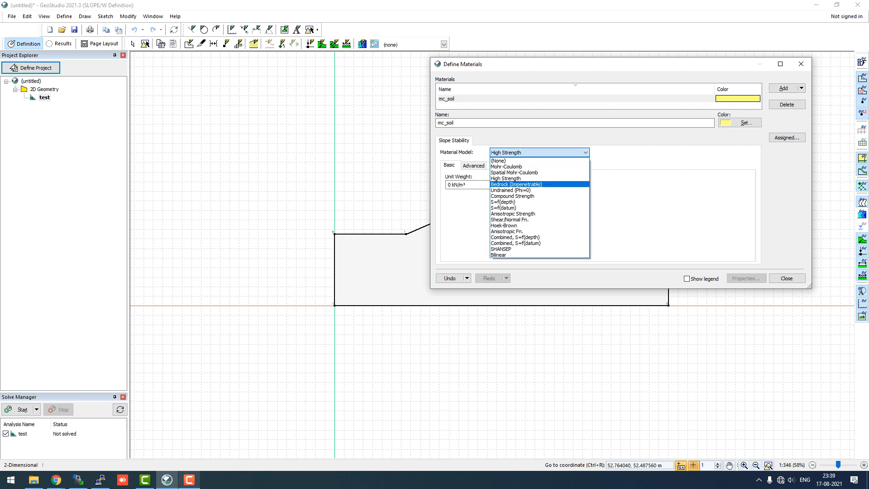
{"action": "left_click", "coordinate": [516, 184]}
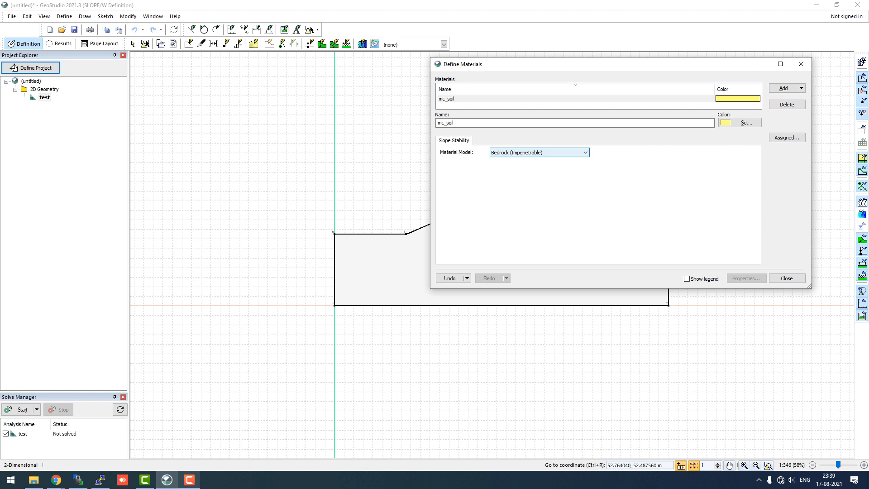
Try the Undrained (Phi=0) material model for mc_soil, followed by Compound Strength.
{"action": "left_click", "coordinate": [540, 152]}
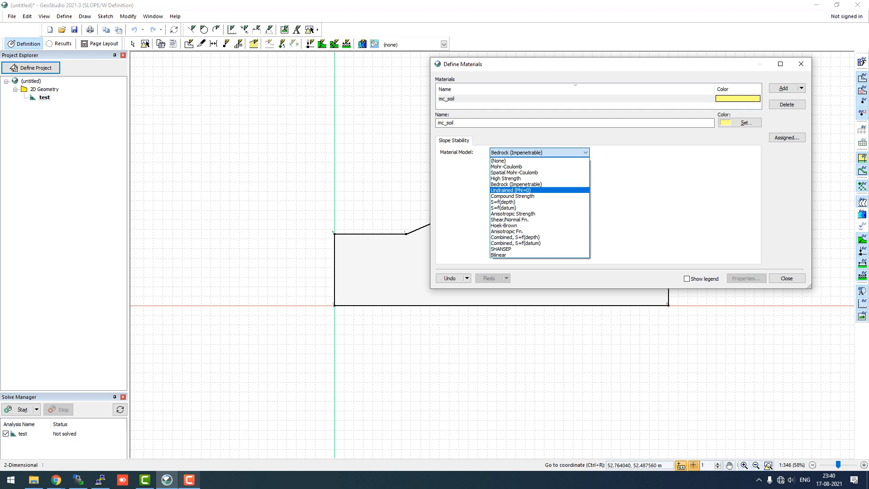
{"action": "left_click", "coordinate": [520, 190]}
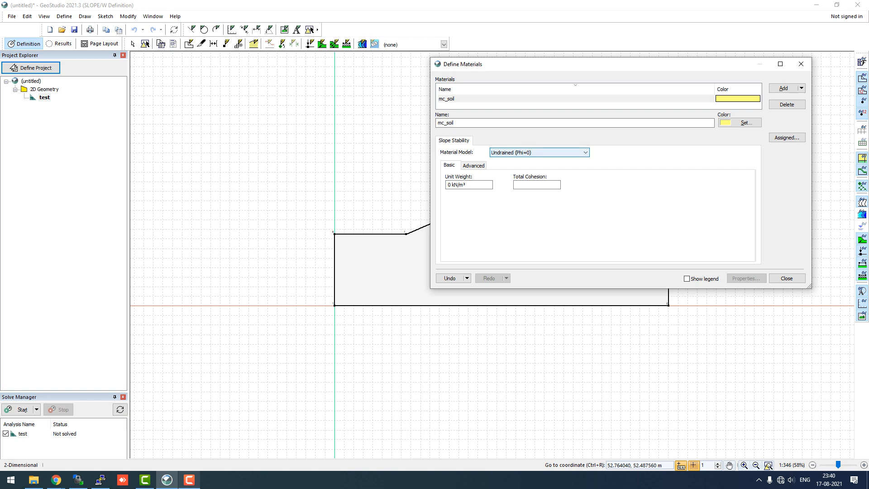
{"action": "left_click", "coordinate": [556, 152]}
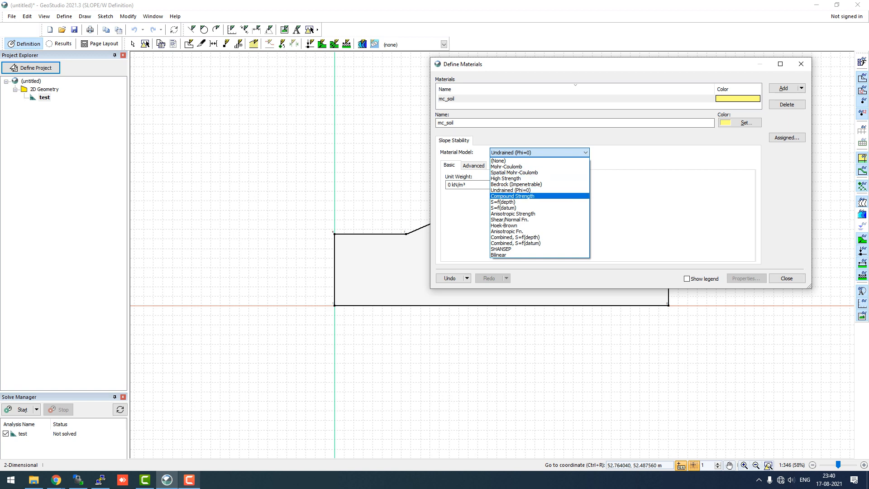
{"action": "left_click", "coordinate": [516, 196]}
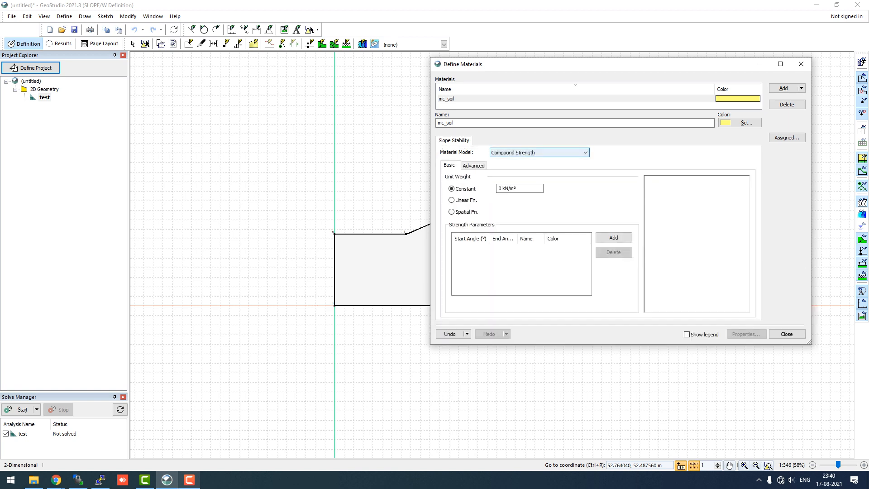
Add a strength parameter range to the Compound Strength model and check which materials can be assigned to it.
{"action": "left_click", "coordinate": [539, 153]}
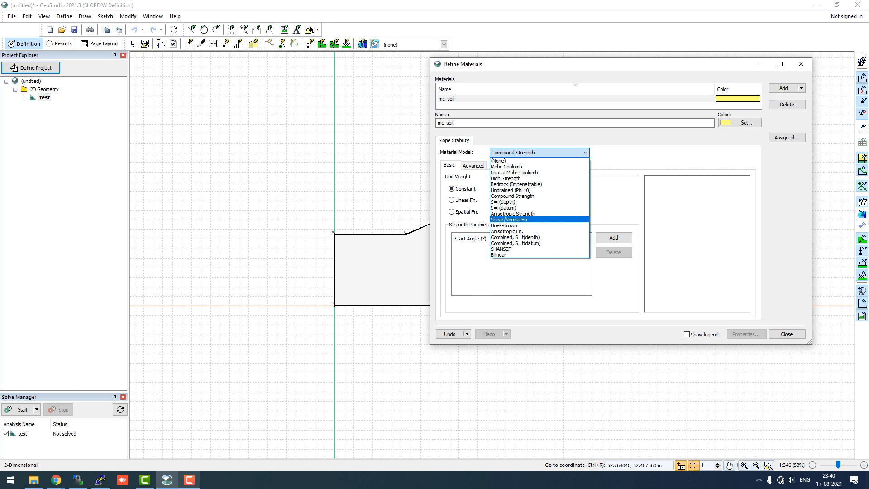
{"action": "left_click", "coordinate": [507, 167]}
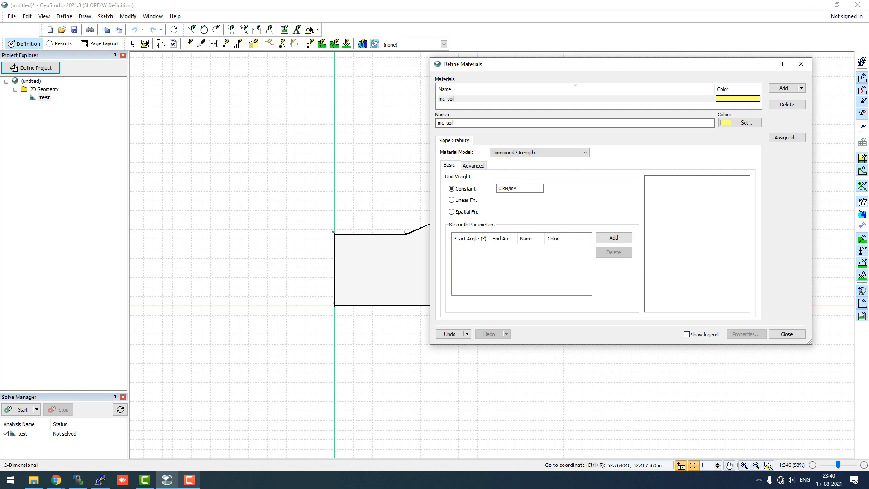
{"action": "left_click", "coordinate": [614, 238]}
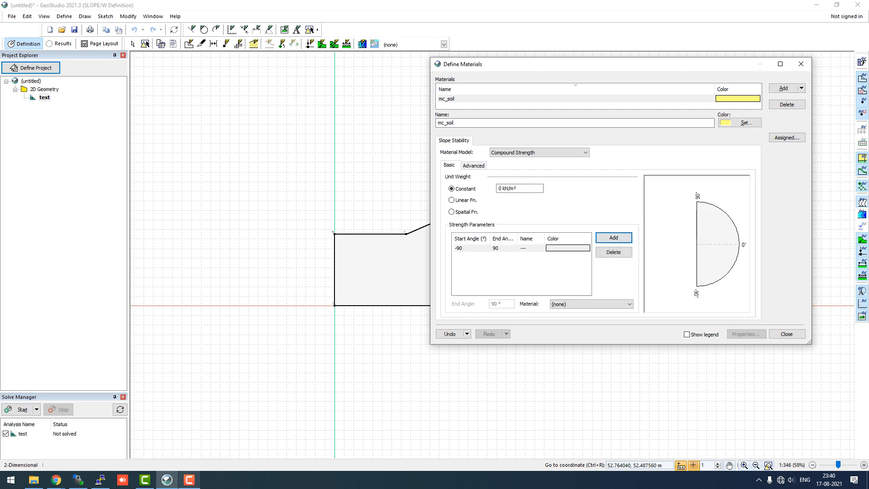
{"action": "left_click", "coordinate": [522, 248]}
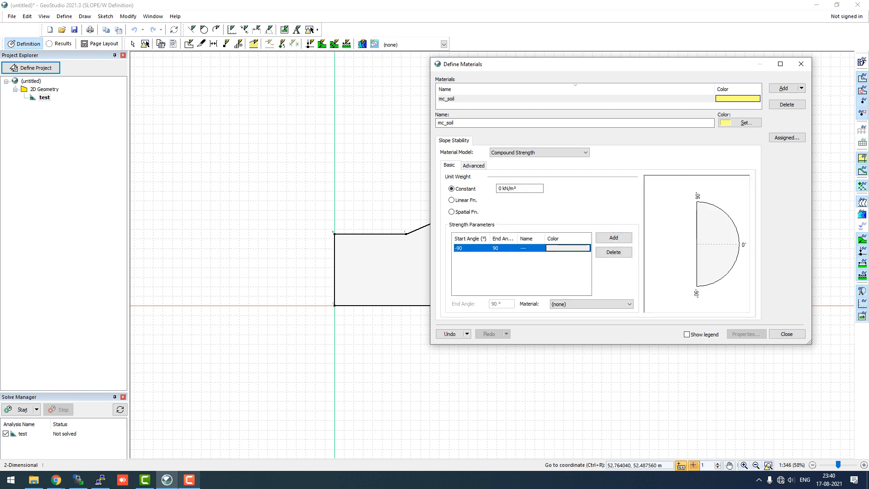
{"action": "left_click", "coordinate": [591, 304]}
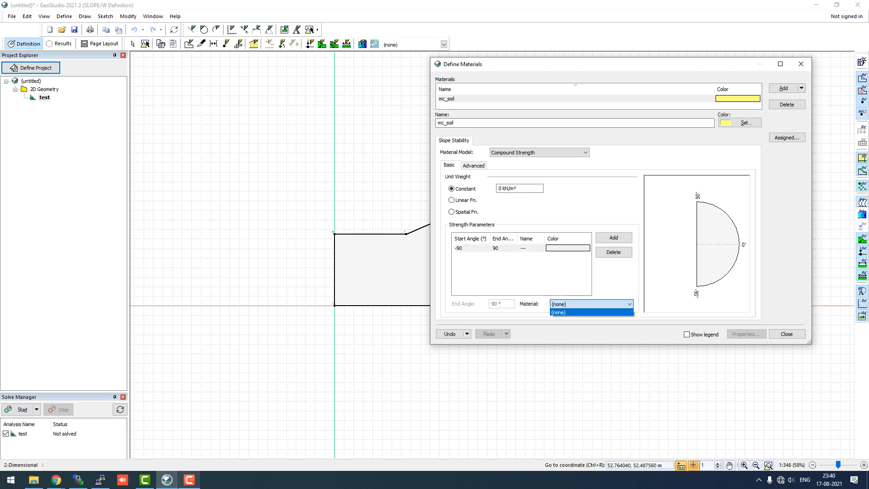
{"action": "left_click", "coordinate": [591, 305]}
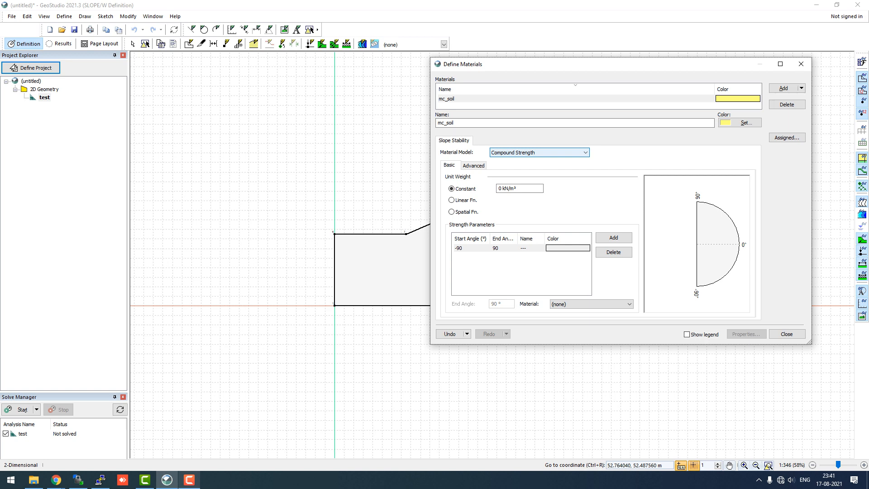
Try the depth-based S=f(depth) material model for mc_soil, followed by S=f(datum).
{"action": "left_click", "coordinate": [539, 152]}
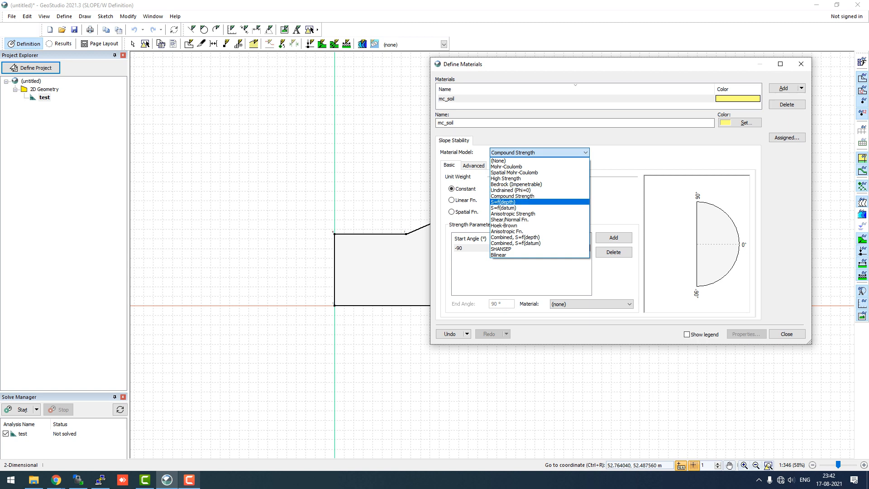
{"action": "left_click", "coordinate": [534, 202]}
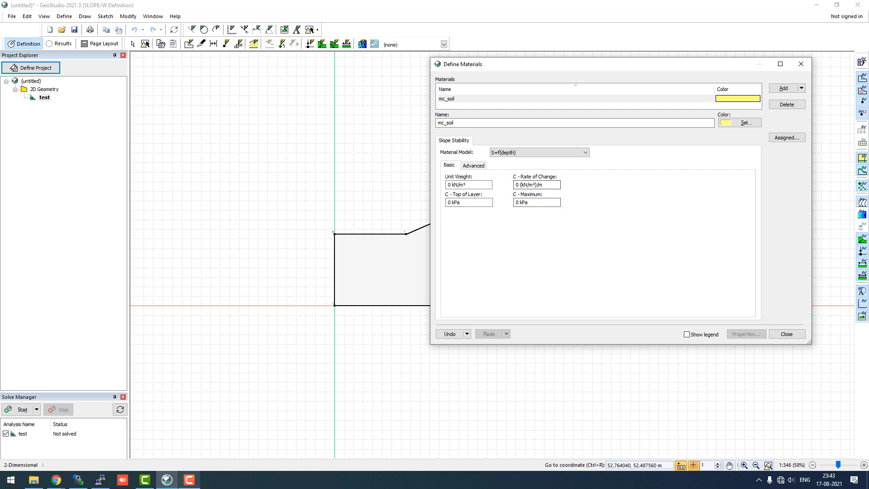
{"action": "left_click", "coordinate": [538, 152]}
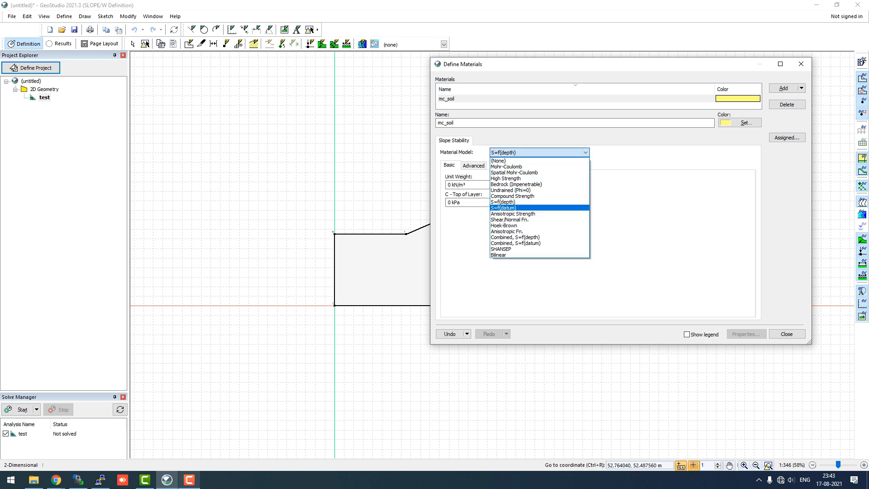
{"action": "left_click", "coordinate": [537, 207]}
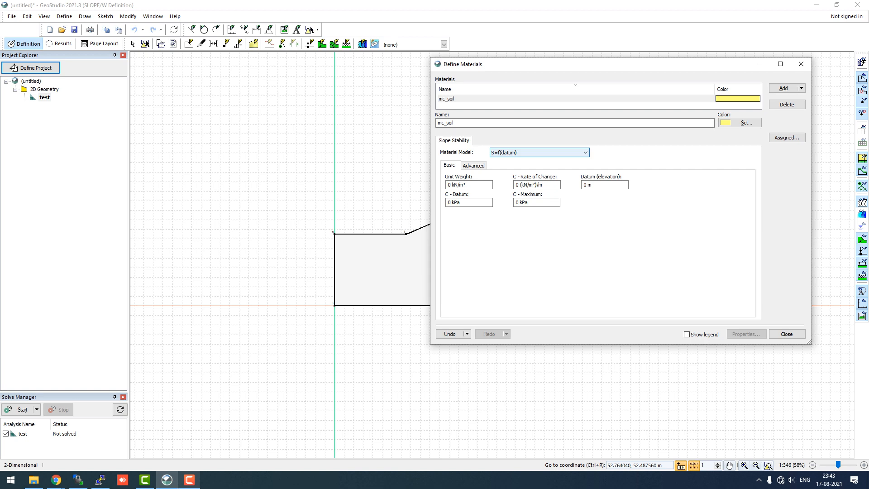
Switch the mc_soil material model to Anisotropic Strength.
{"action": "left_click", "coordinate": [540, 152]}
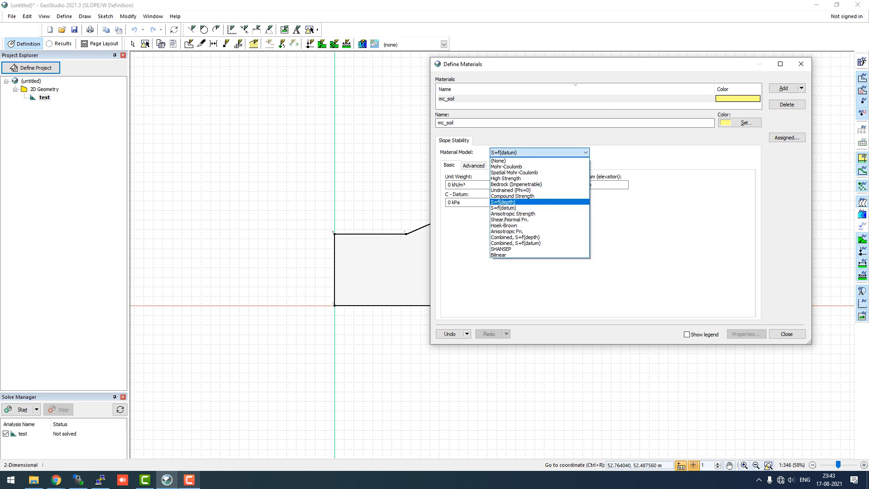
{"action": "left_click", "coordinate": [513, 213]}
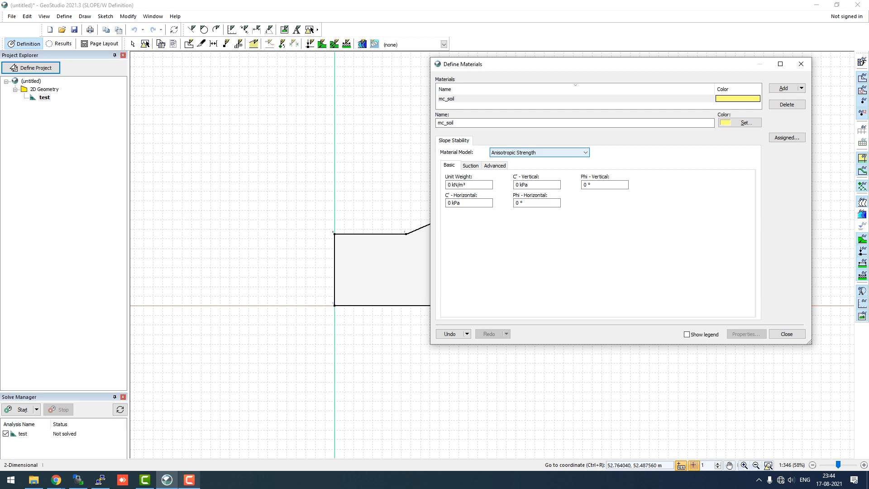
Switch mc_soil to the Shear/Normal Fn. model and add a strength function of type Shear/Normal Spline Data Point Function.
{"action": "left_click", "coordinate": [540, 153]}
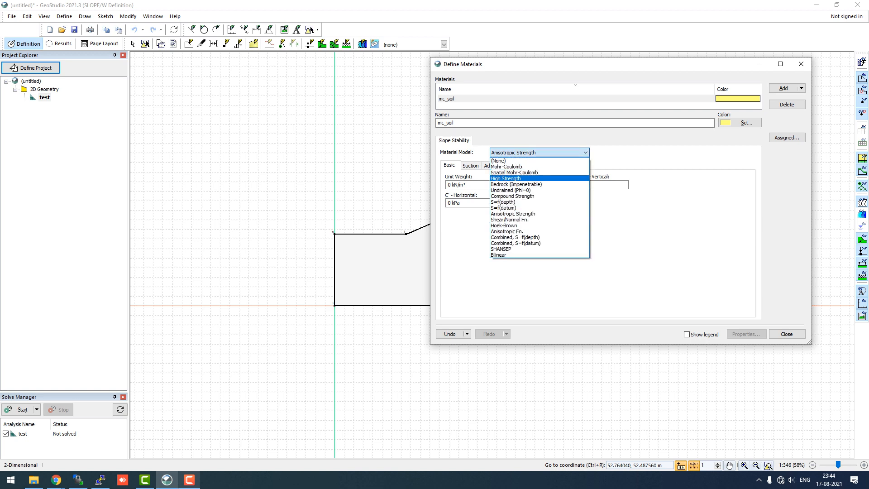
{"action": "left_click", "coordinate": [540, 219]}
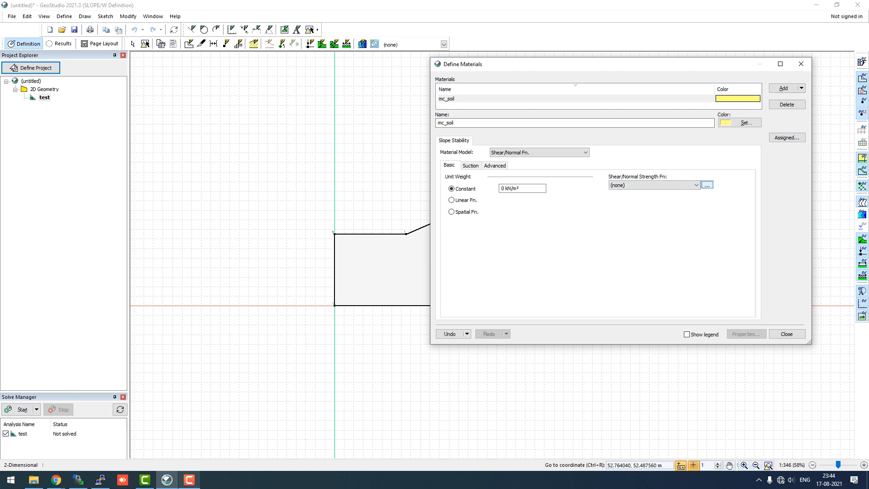
{"action": "left_click", "coordinate": [707, 185]}
{"action": "left_click", "coordinate": [368, 38]}
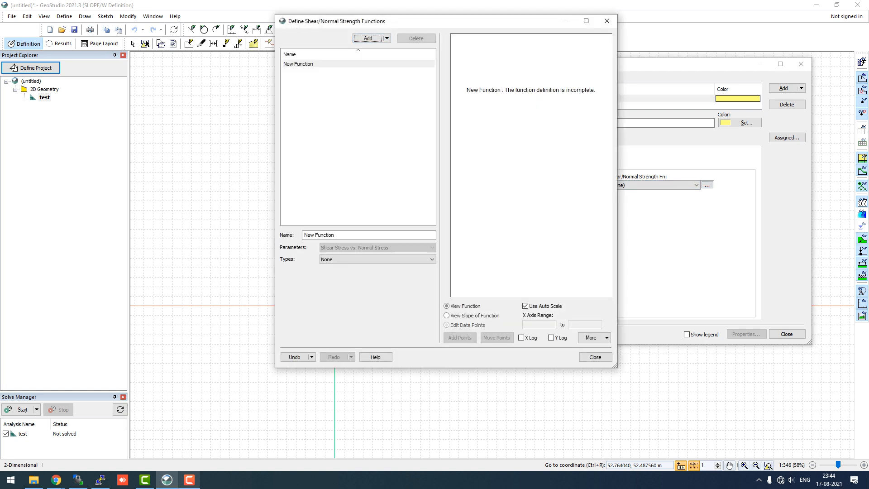
{"action": "left_click", "coordinate": [377, 259]}
{"action": "left_click", "coordinate": [366, 272]}
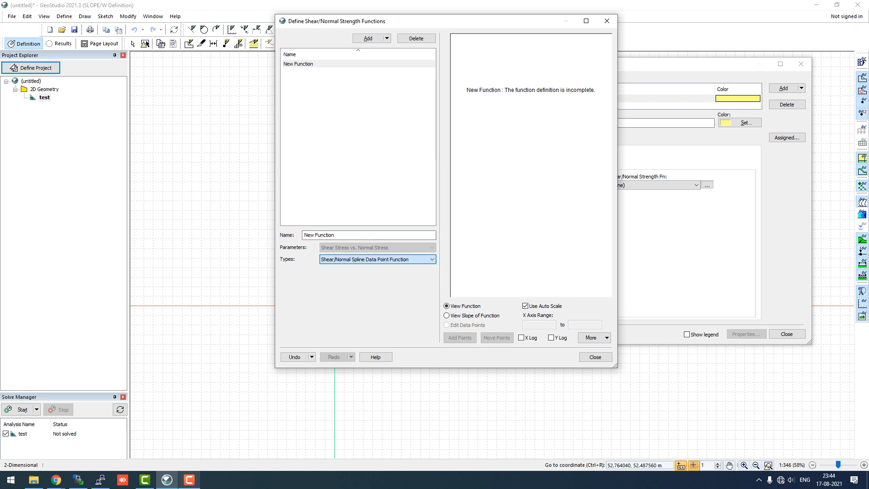
{"action": "left_click", "coordinate": [299, 292]}
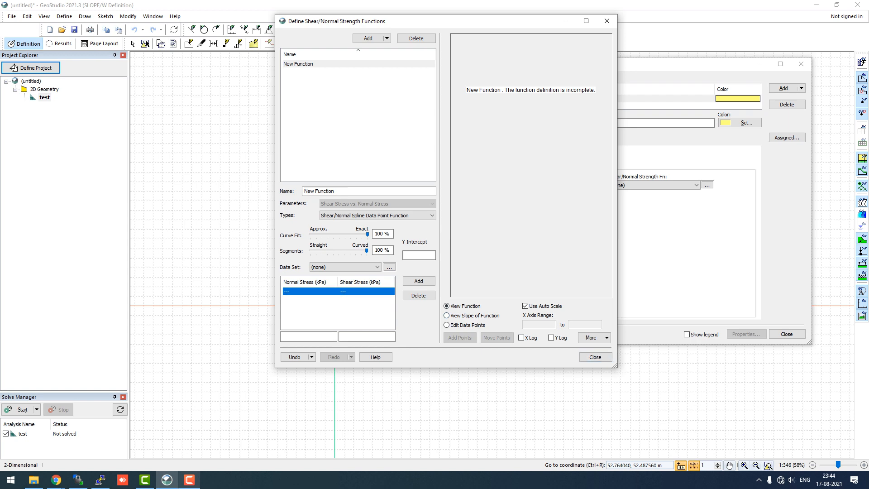
{"action": "left_click", "coordinate": [595, 358]}
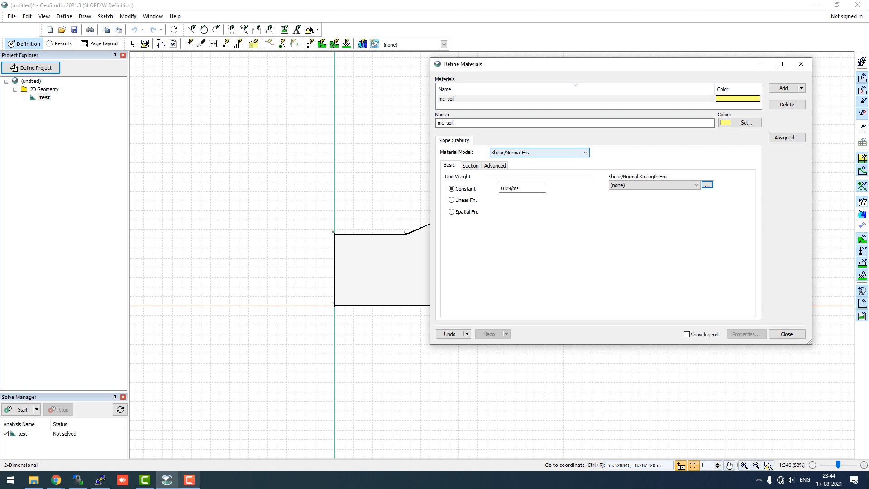
Set the mc_soil material model to Hoek-Brown and have its parameters calculated from mi, GSI and the disturbance factor.
{"action": "left_click", "coordinate": [539, 152]}
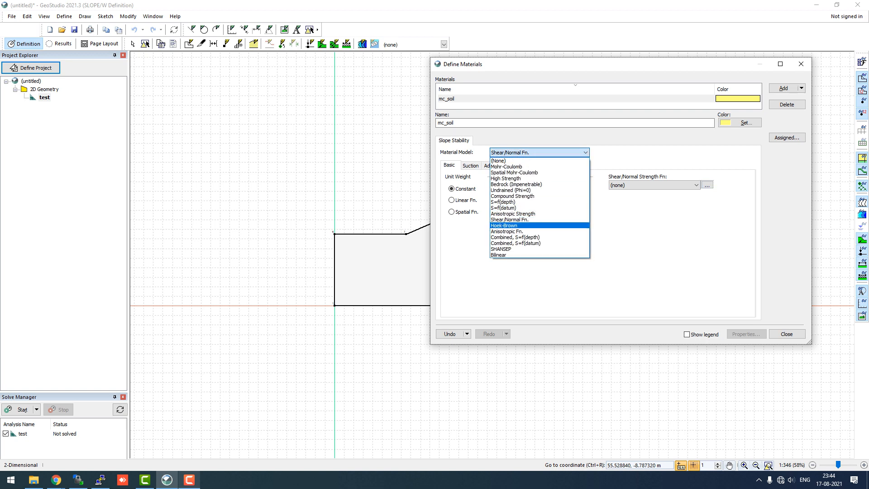
{"action": "left_click", "coordinate": [539, 224]}
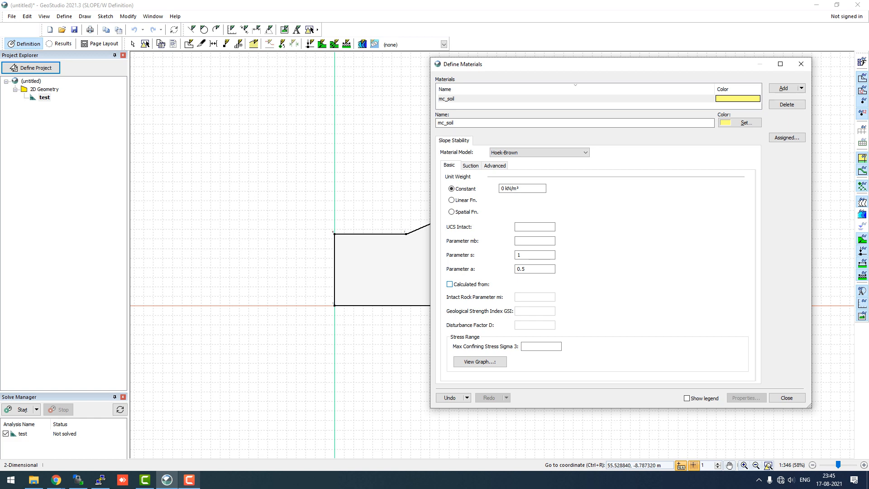
{"action": "left_click", "coordinate": [450, 284]}
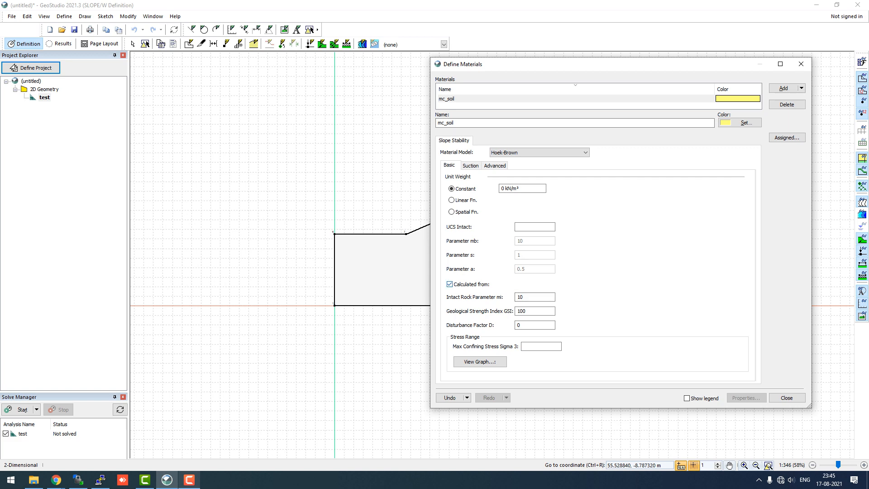
Turn off the calculated Hoek-Brown parameters and switch the mc_soil material model to Anisotropic Fn.
{"action": "left_click", "coordinate": [449, 284]}
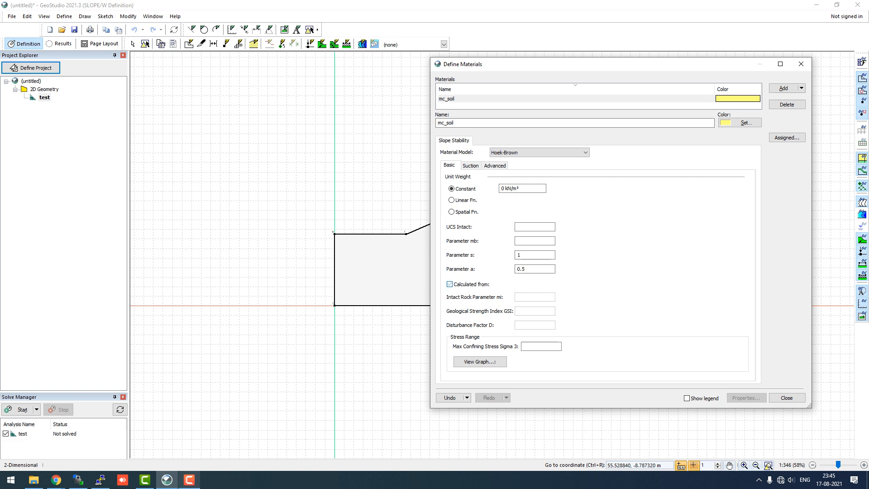
{"action": "left_click", "coordinate": [539, 152]}
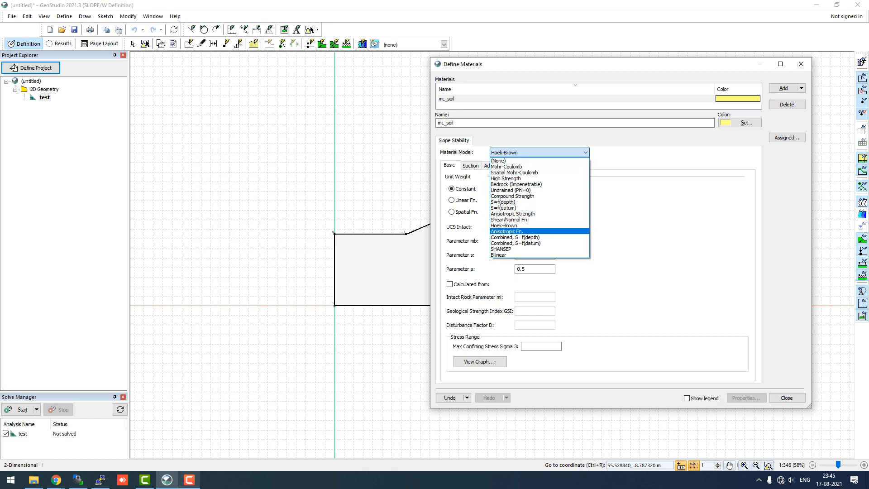
{"action": "left_click", "coordinate": [506, 231]}
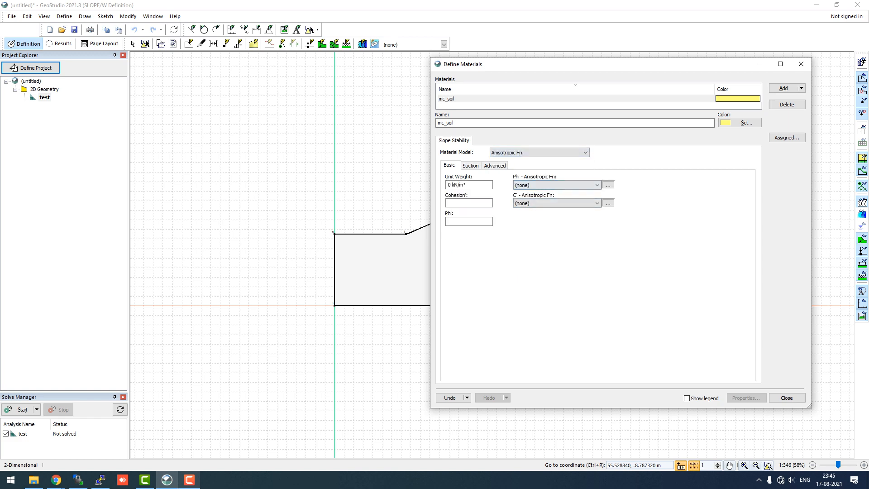
{"action": "left_click", "coordinate": [538, 152]}
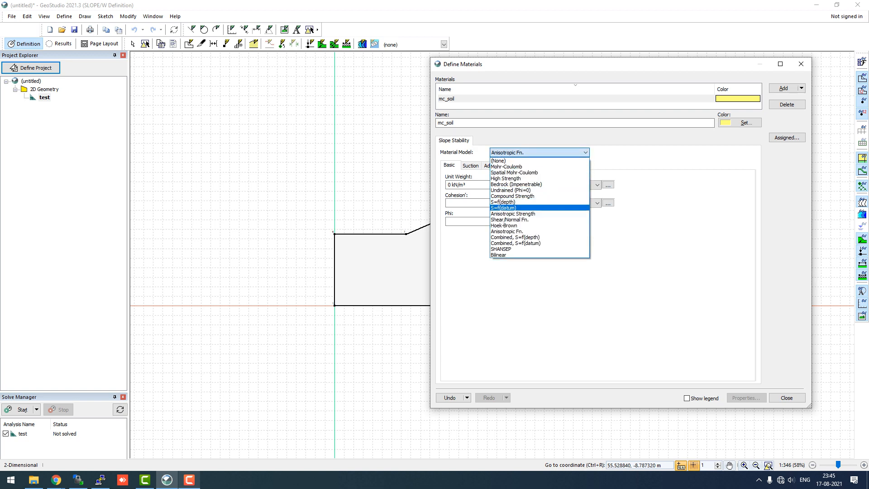
{"action": "left_click", "coordinate": [507, 231]}
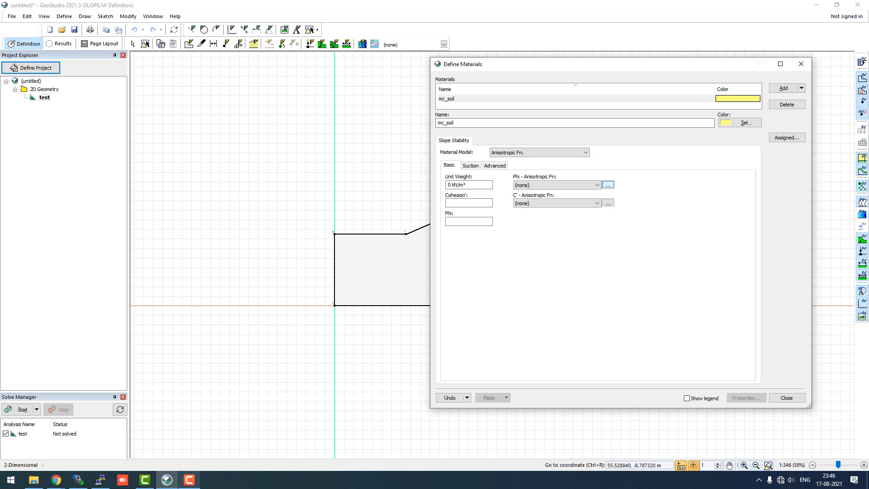
Add an anisotropic strength function from the Phi function setting of mc_soil and set its type to Add-In Function.
{"action": "left_click", "coordinate": [557, 185]}
{"action": "left_click", "coordinate": [554, 193]}
{"action": "left_click", "coordinate": [607, 185]}
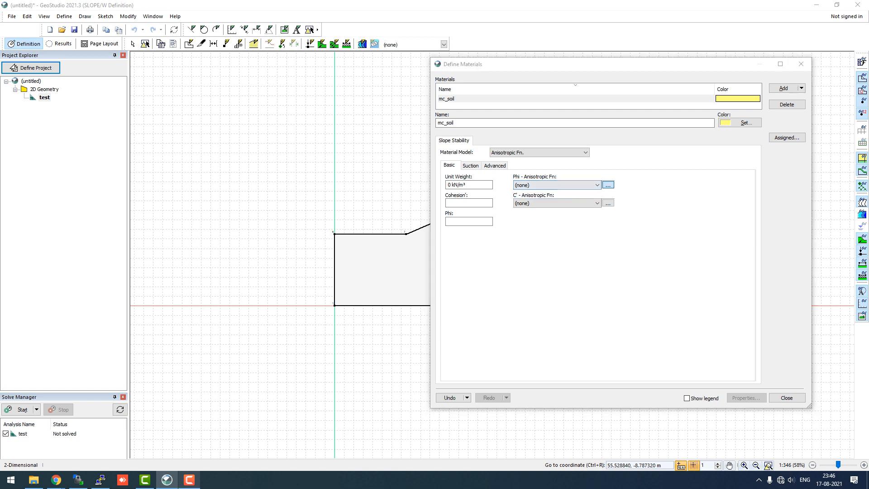
{"action": "left_click", "coordinate": [368, 38]}
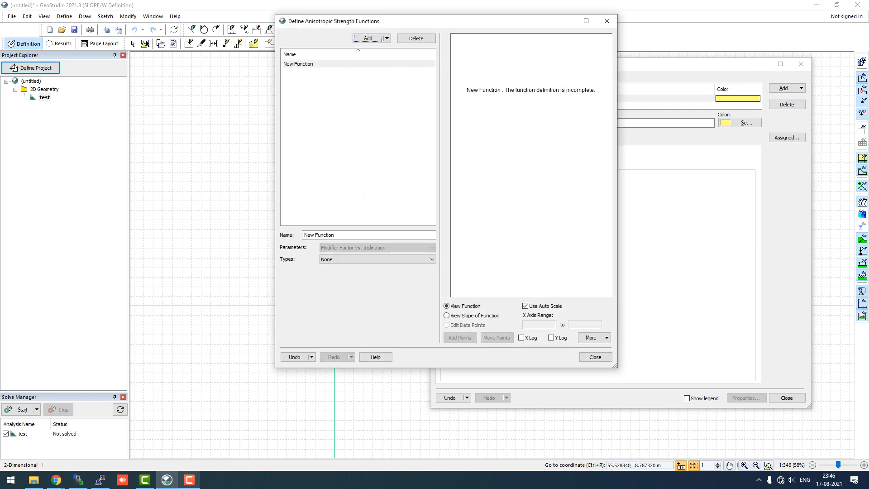
{"action": "left_click", "coordinate": [377, 260]}
{"action": "left_click", "coordinate": [362, 271]}
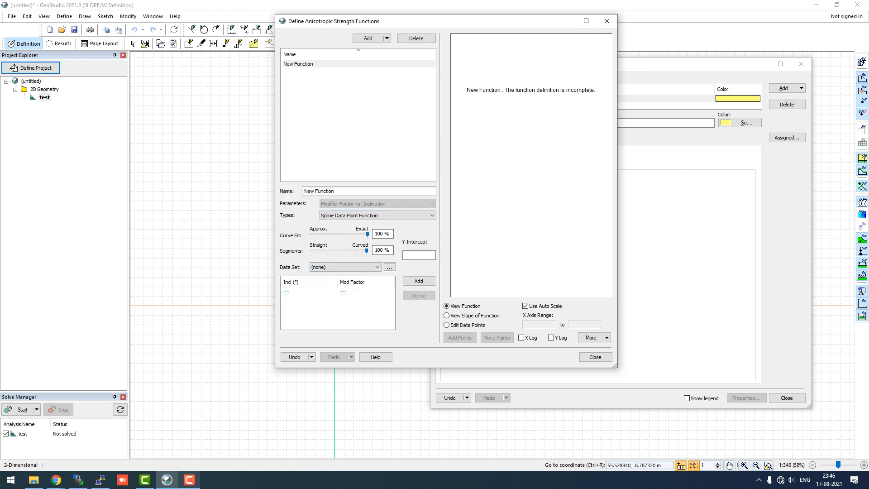
{"action": "left_click", "coordinate": [380, 215]}
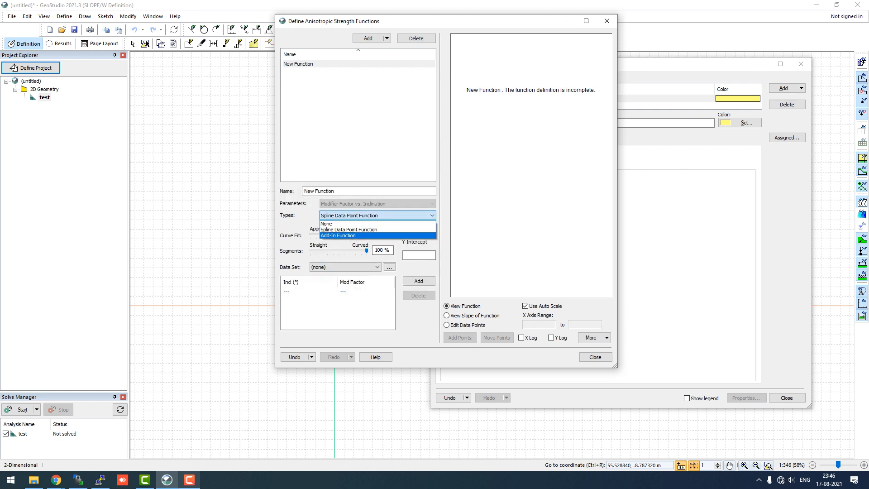
{"action": "left_click", "coordinate": [362, 235]}
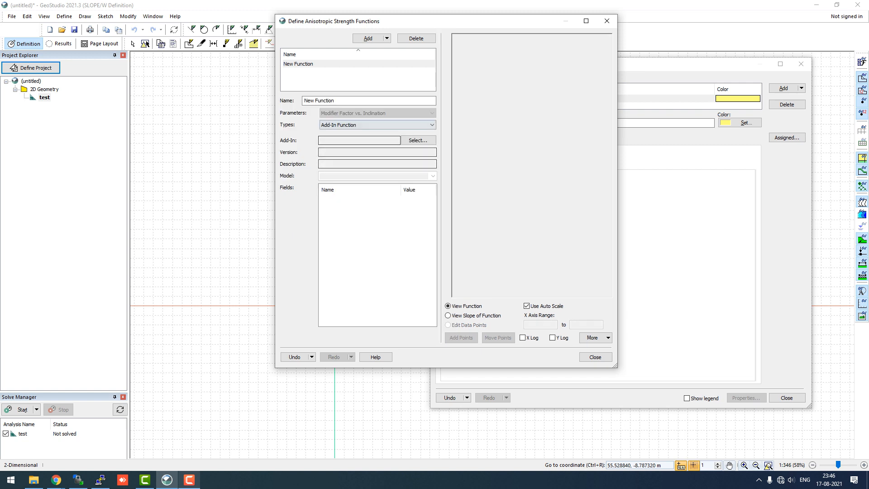
Assign the Huesker add-in to the new anisotropic strength function and close the function definitions.
{"action": "left_click", "coordinate": [418, 140]}
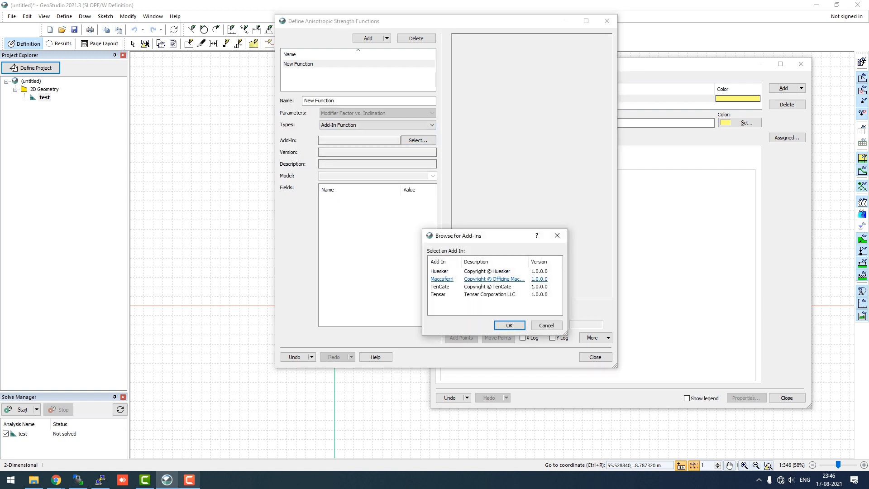
{"action": "left_click", "coordinate": [546, 325]}
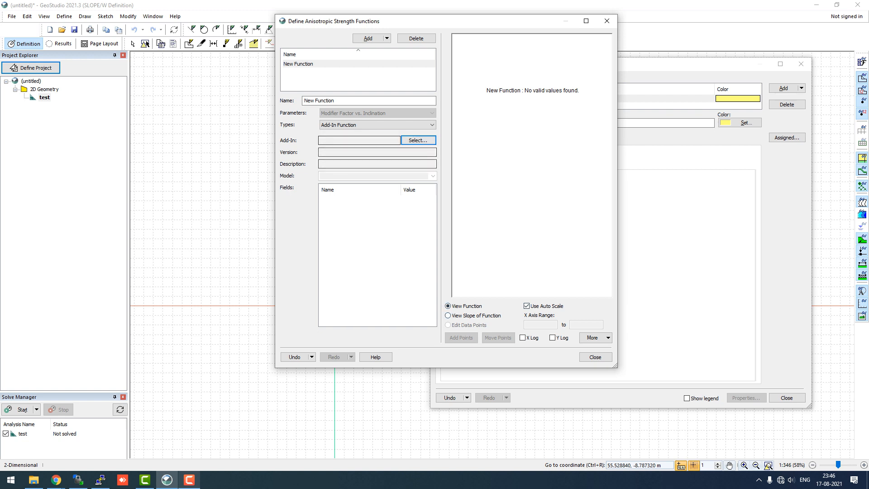
{"action": "left_click", "coordinate": [418, 140]}
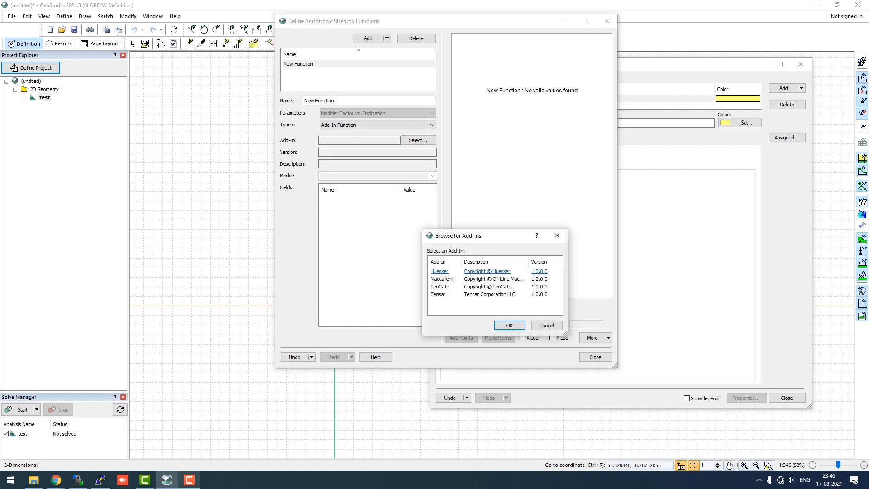
{"action": "left_click", "coordinate": [484, 271]}
{"action": "left_click", "coordinate": [509, 324]}
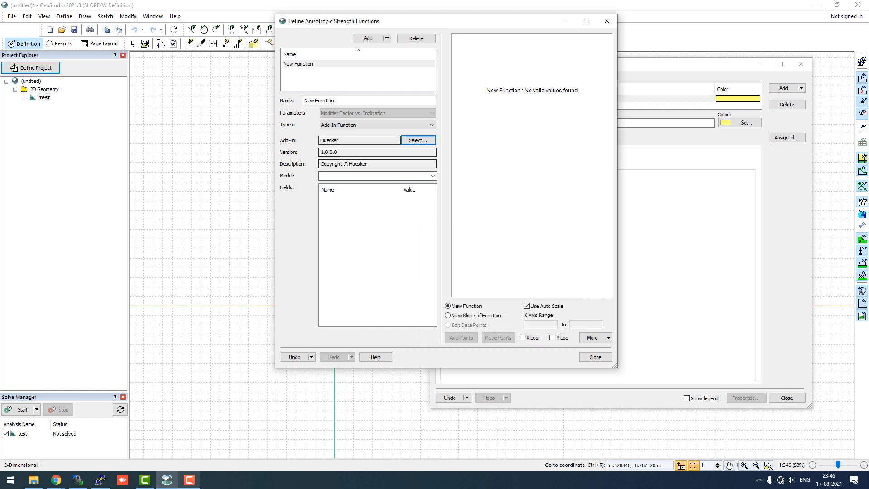
{"action": "left_click", "coordinate": [433, 176]}
{"action": "left_click", "coordinate": [433, 176]}
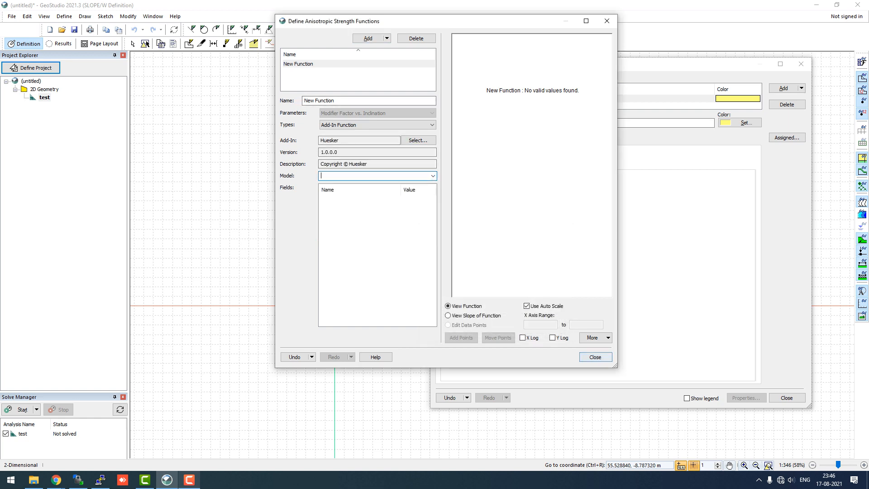
{"action": "left_click", "coordinate": [595, 357]}
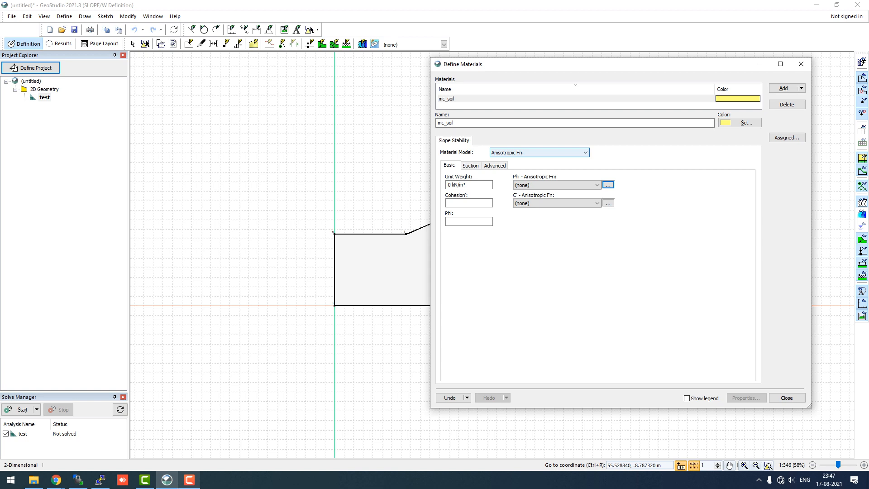
Switch mc_soil to the Combined, S=f(depth) model, compare it with plain S=f(depth), and return to the combined model.
{"action": "left_click", "coordinate": [539, 152]}
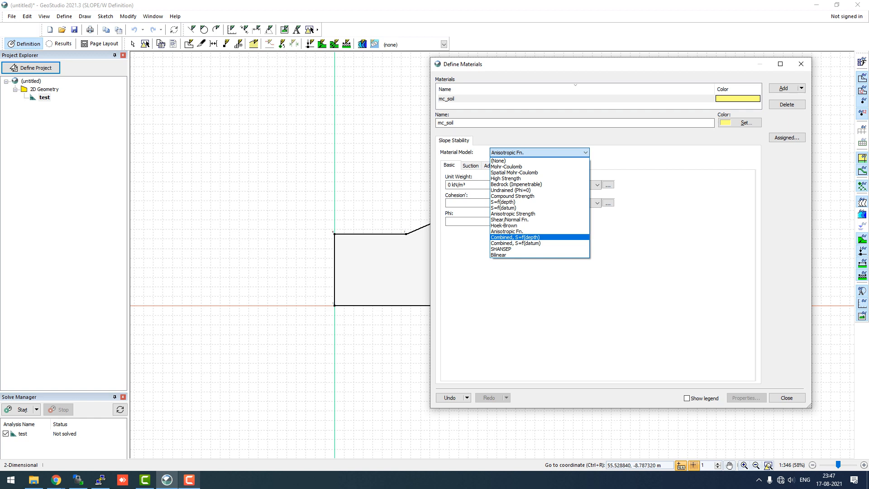
{"action": "left_click", "coordinate": [529, 238]}
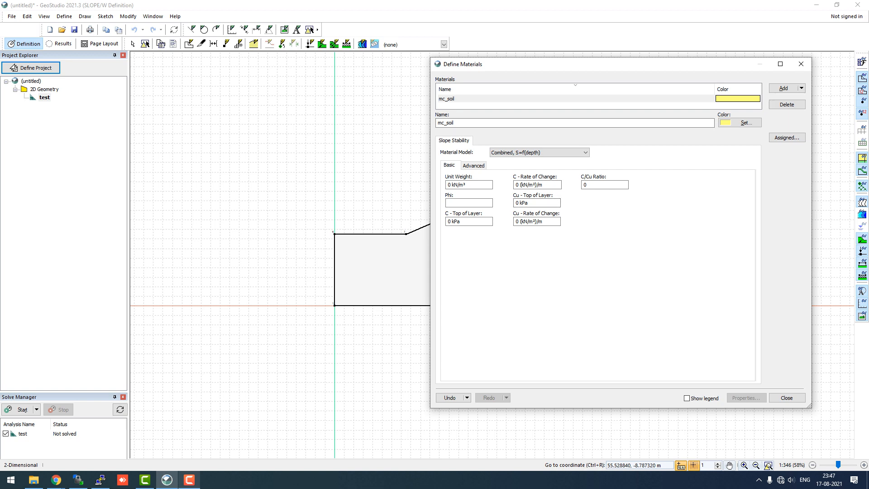
{"action": "left_click", "coordinate": [539, 152]}
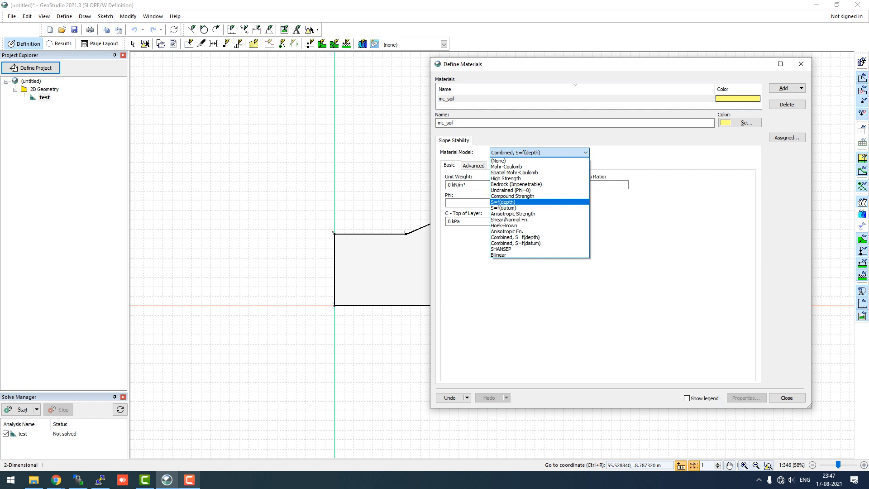
{"action": "key", "text": "Escape"}
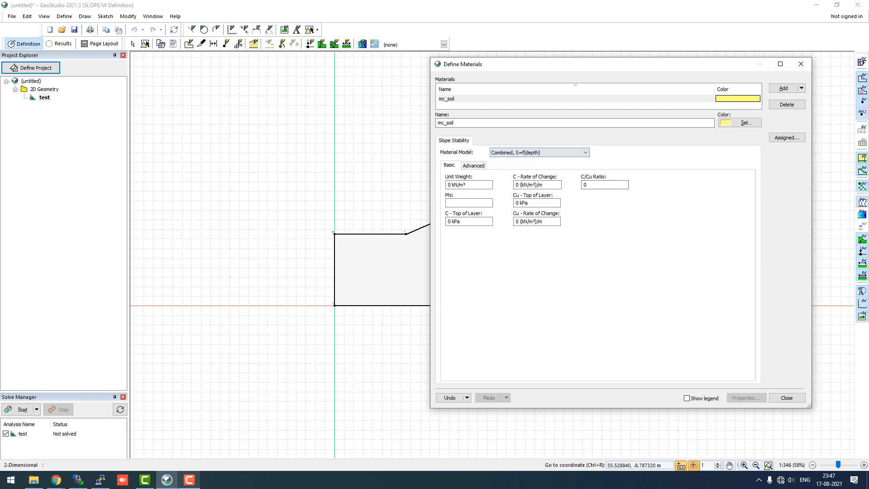
{"action": "left_click", "coordinate": [539, 153]}
{"action": "left_click", "coordinate": [535, 201]}
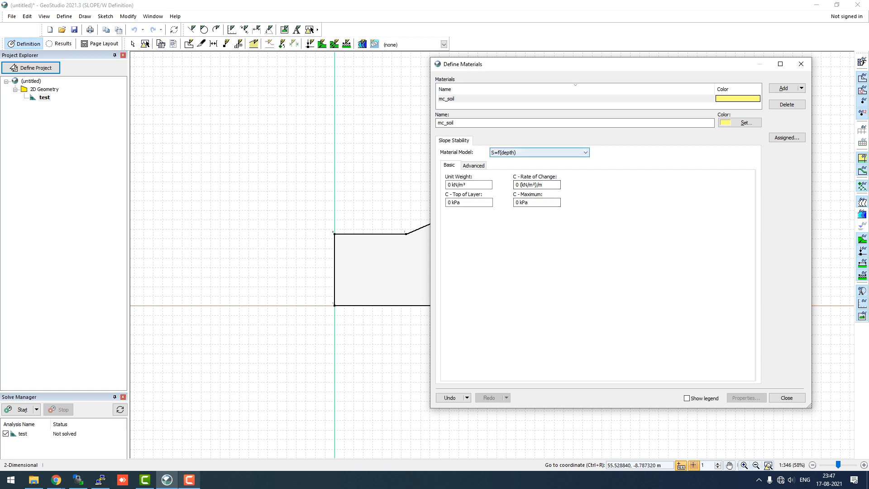
{"action": "left_click", "coordinate": [539, 152]}
{"action": "left_click", "coordinate": [539, 236]}
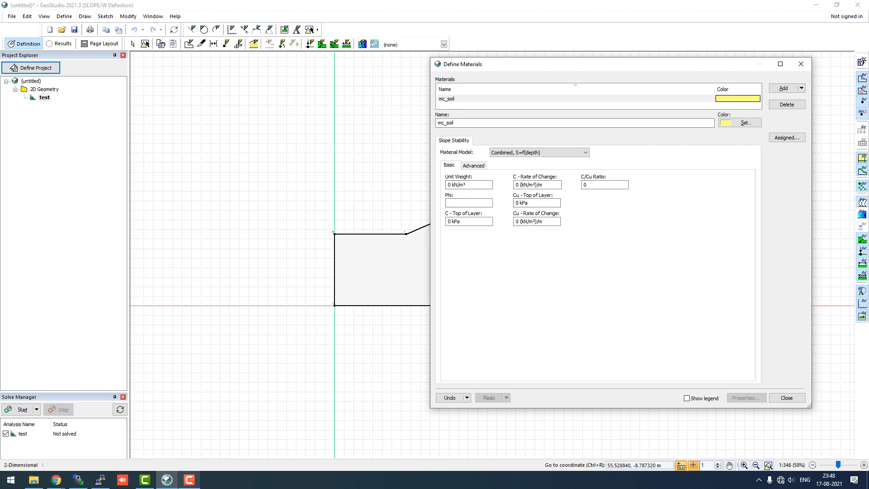
Try the Combined, S=f(datum) material model for mc_soil, followed by SHANSEP.
{"action": "left_click", "coordinate": [539, 153]}
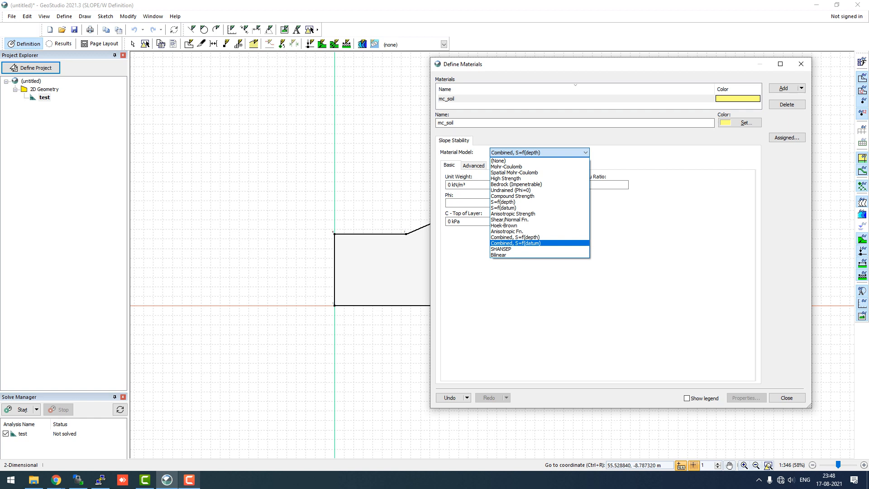
{"action": "left_click", "coordinate": [538, 243]}
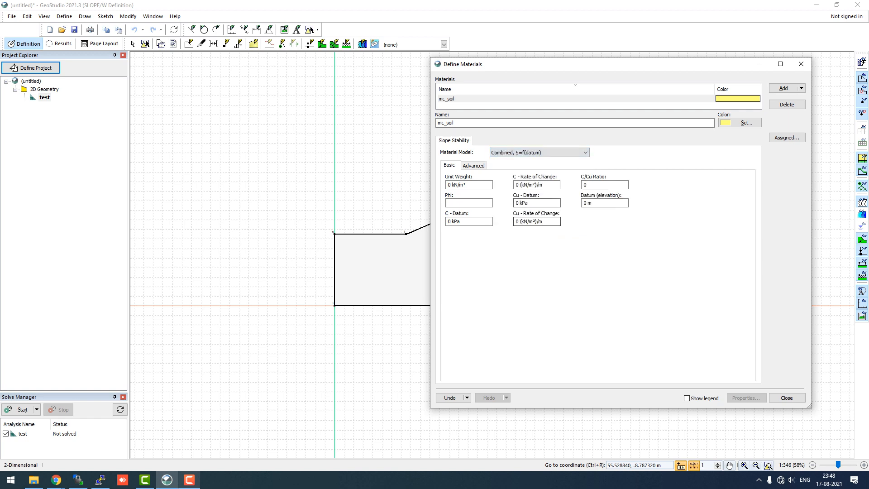
{"action": "left_click", "coordinate": [539, 152]}
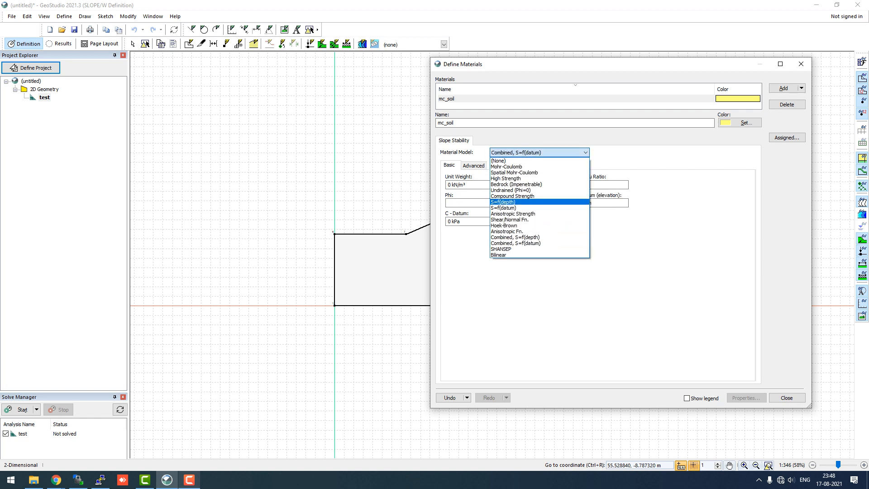
{"action": "left_click", "coordinate": [501, 249]}
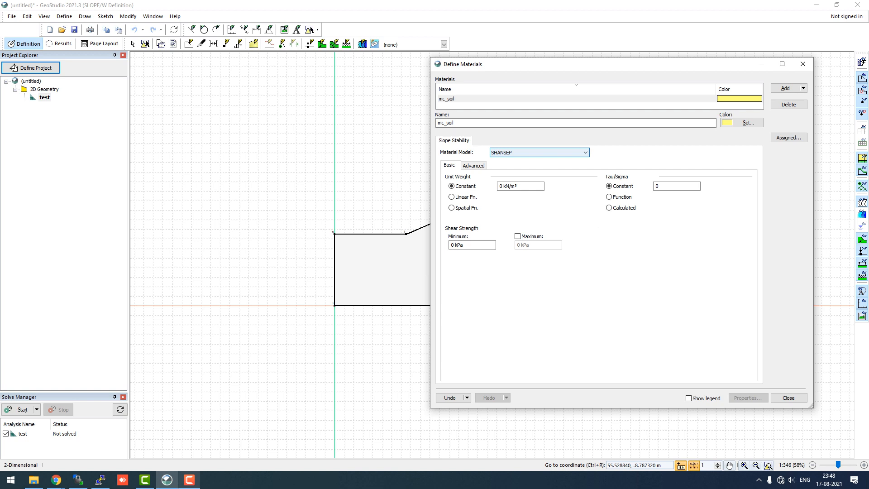
Switch mc_soil to the Bilinear model and go through its Phi 1, Phi 2, Normal and Cohesion' parameters.
{"action": "left_click", "coordinate": [539, 152]}
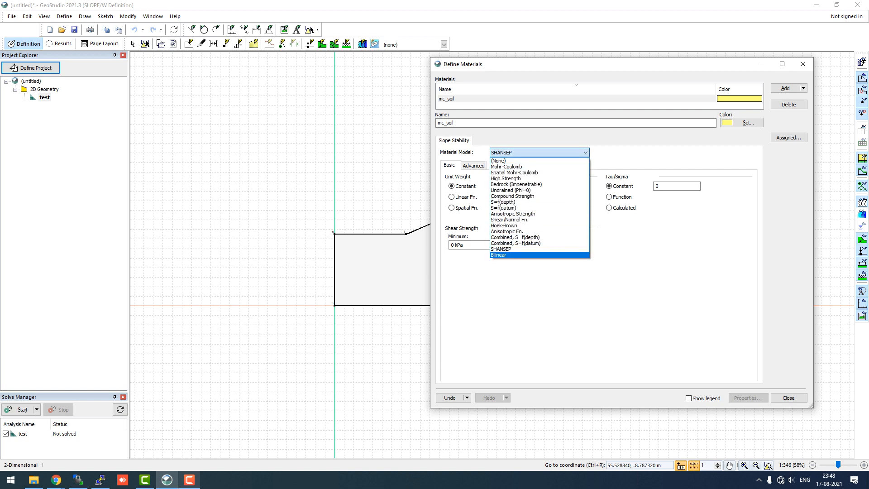
{"action": "left_click", "coordinate": [536, 255]}
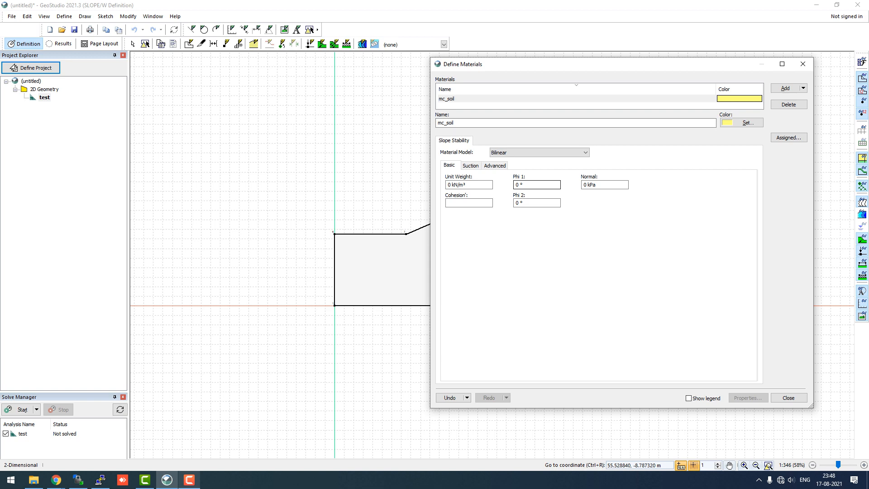
{"action": "left_click", "coordinate": [537, 184]}
{"action": "left_click", "coordinate": [537, 203]}
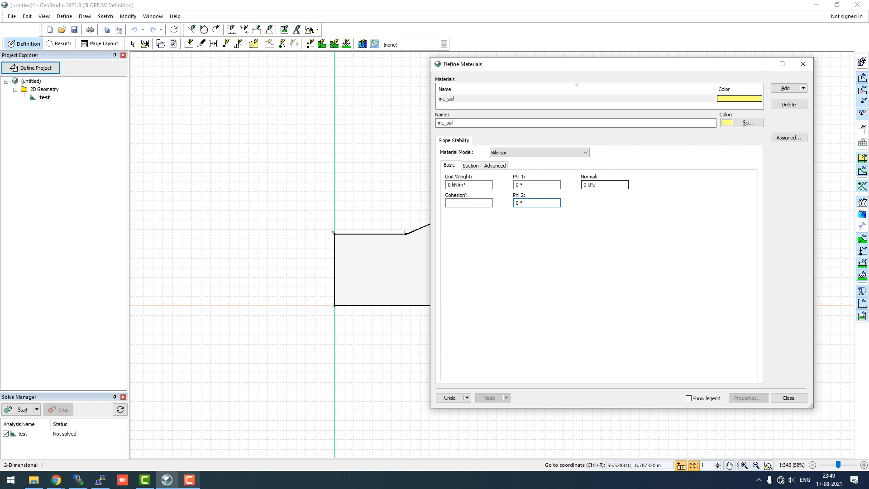
{"action": "double_click", "coordinate": [584, 185]}
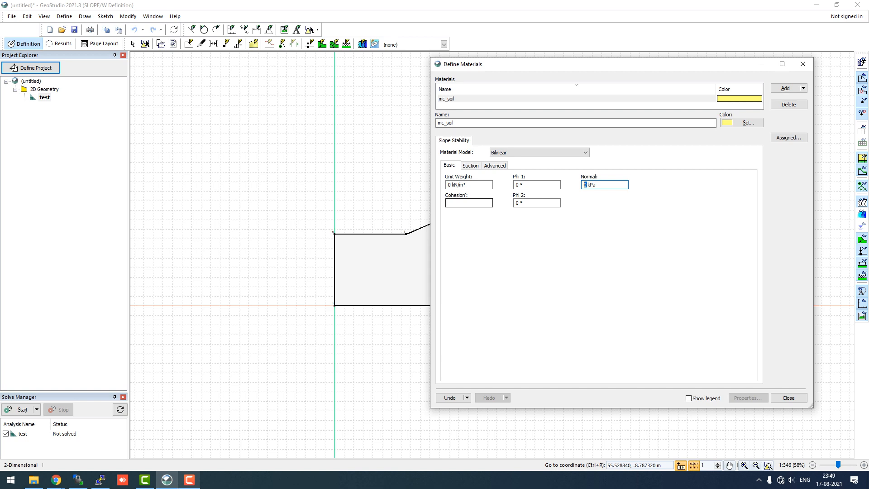
{"action": "left_click", "coordinate": [466, 203]}
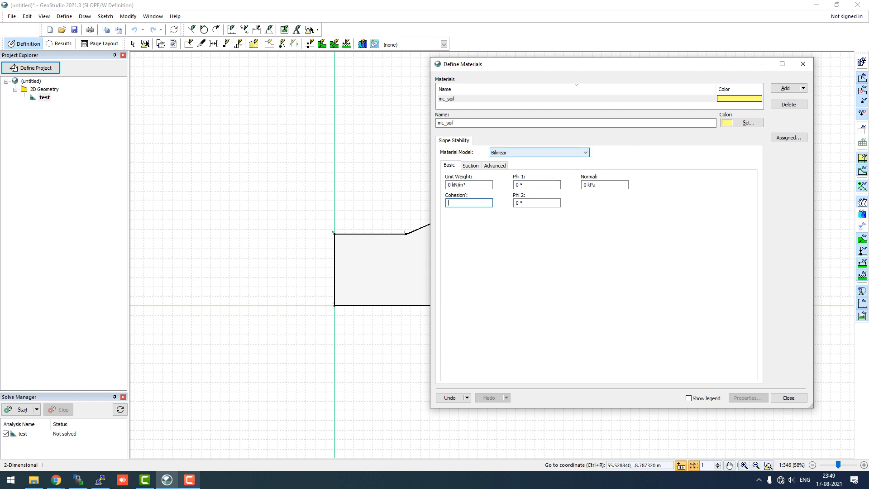
Set mc_soil to the Mohr-Coulomb model with unit weight 20 kN/m³, cohesion 20 kPa and phi 20°.
{"action": "left_click", "coordinate": [539, 153]}
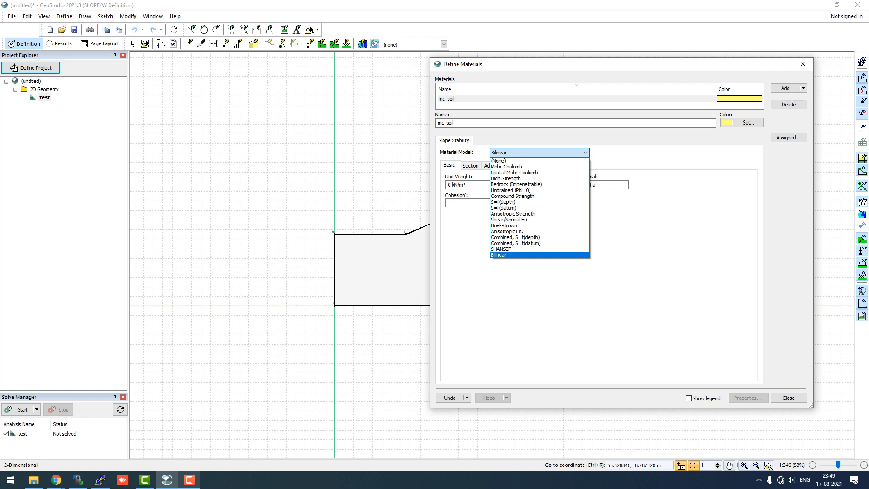
{"action": "left_click", "coordinate": [526, 167]}
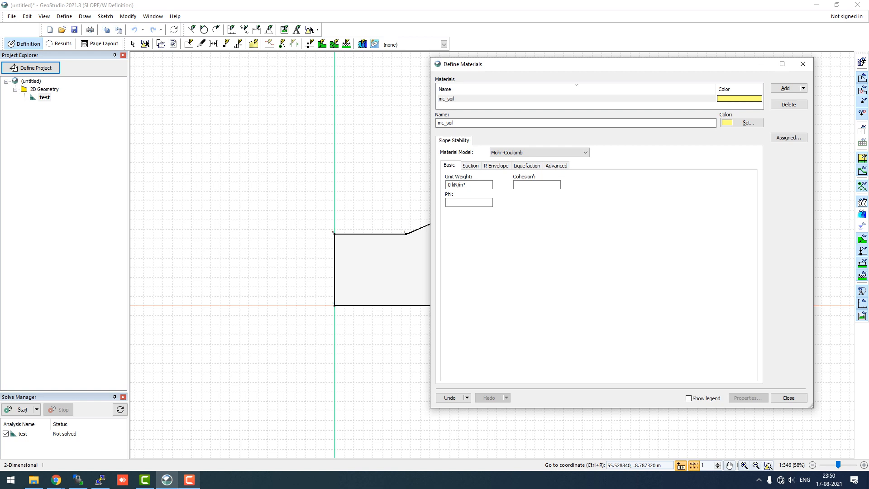
{"action": "double_click", "coordinate": [449, 185]}
{"action": "type", "text": "20"}
{"action": "left_click", "coordinate": [516, 185]}
{"action": "type", "text": "20"}
{"action": "key", "text": "Tab"}
{"action": "type", "text": "20"}
{"action": "key", "text": "Tab"}
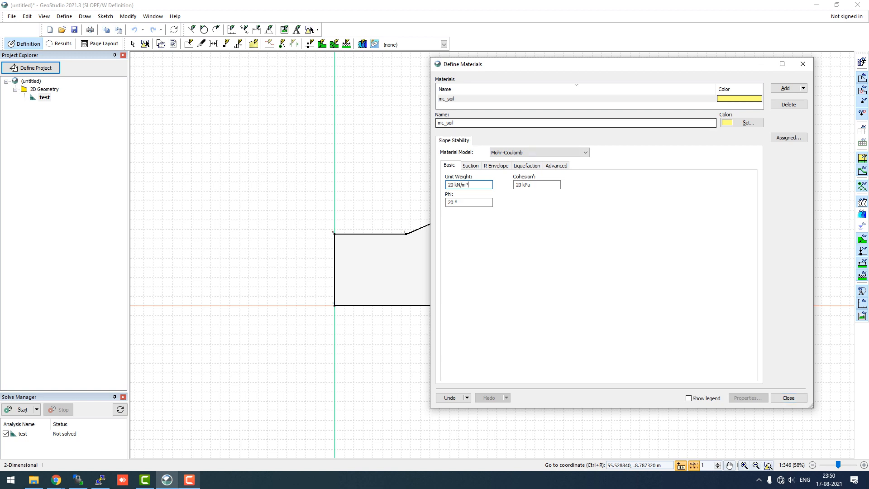
Try magenta as the display color of the mc_soil material.
{"action": "left_click", "coordinate": [744, 123]}
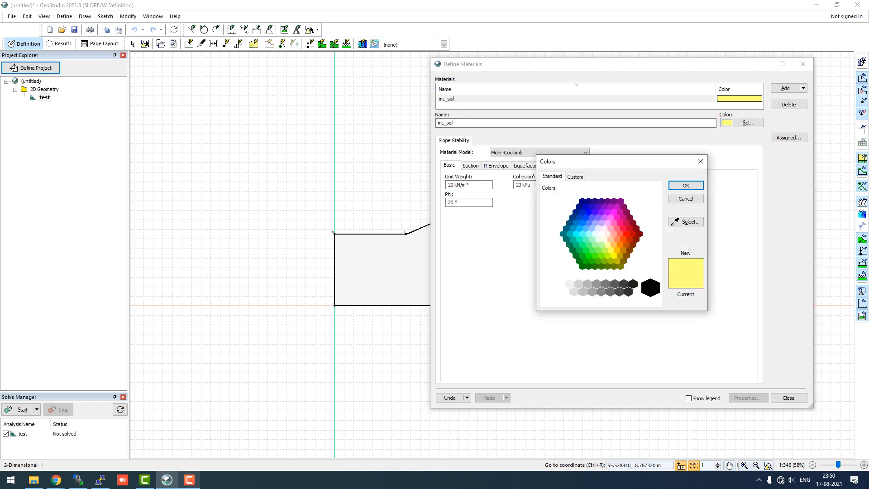
{"action": "left_click", "coordinate": [614, 212]}
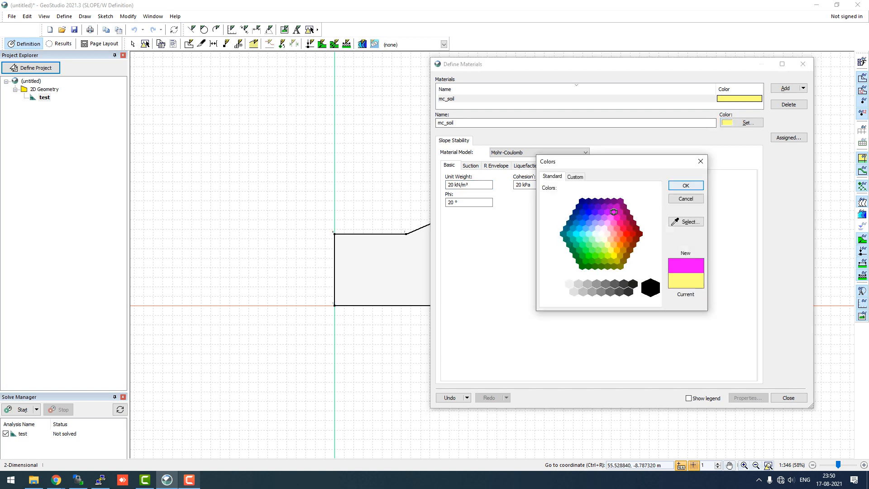
{"action": "left_click", "coordinate": [686, 185]}
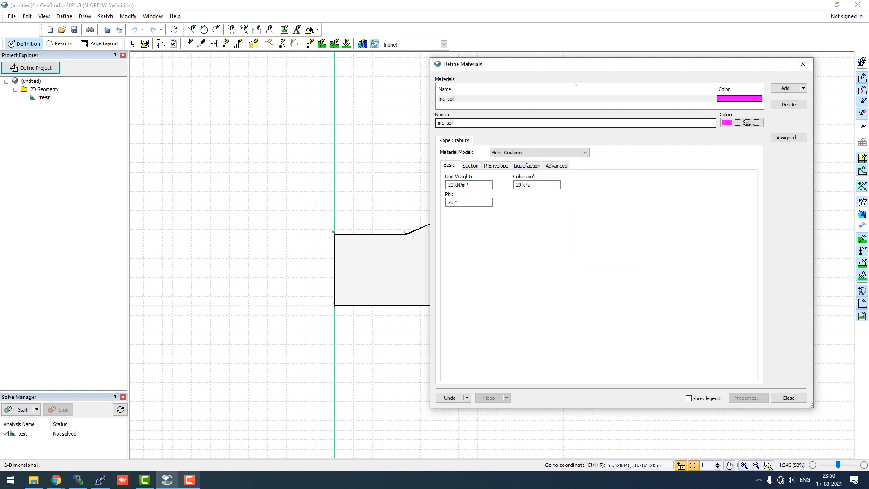
Set the display color of the mc_soil material to light cyan.
{"action": "left_click", "coordinate": [747, 123]}
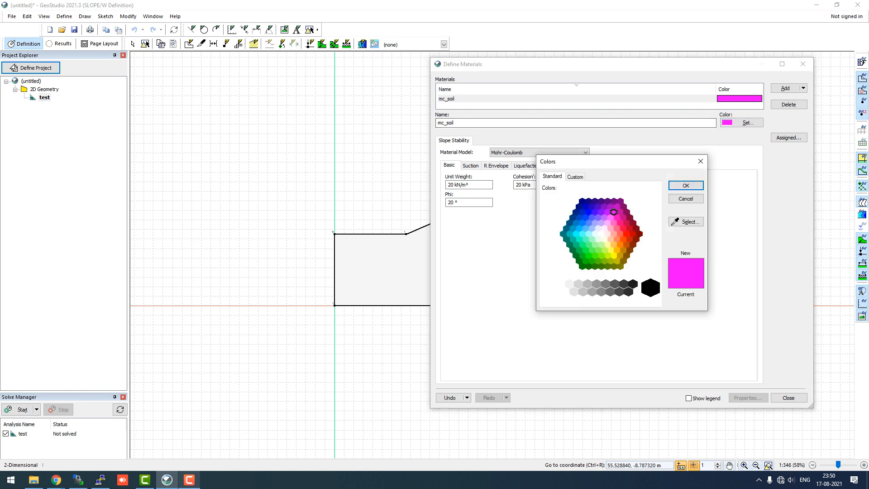
{"action": "left_click", "coordinate": [582, 234]}
{"action": "key", "text": "Return"}
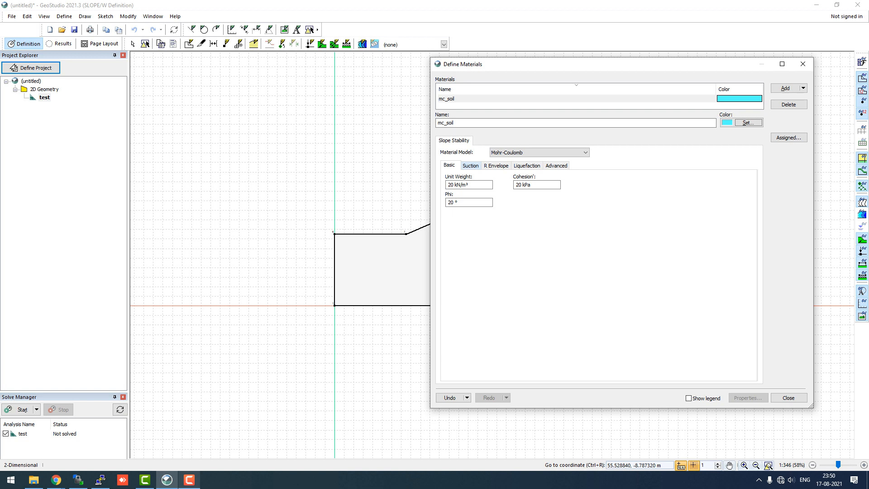
Review the Suction, R Envelope, Liquefaction and Advanced settings of the mc_soil material.
{"action": "left_click", "coordinate": [470, 165]}
{"action": "left_click", "coordinate": [496, 165]}
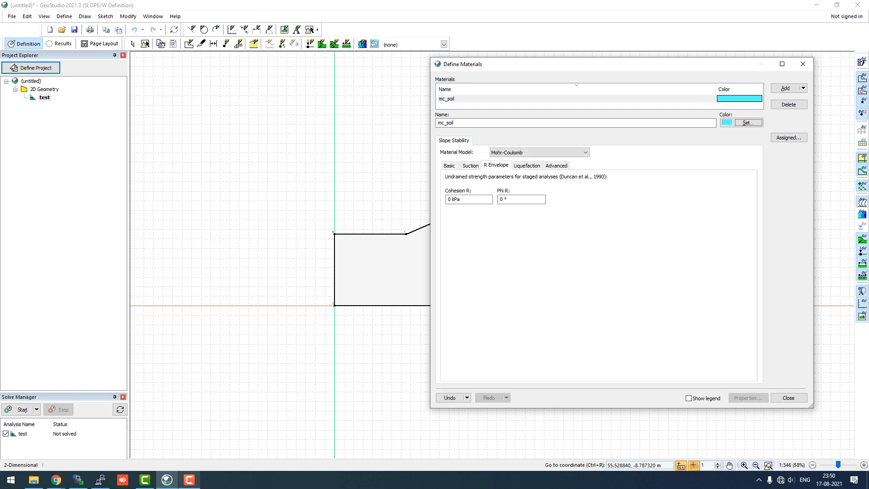
{"action": "left_click", "coordinate": [527, 165]}
{"action": "left_click", "coordinate": [557, 166]}
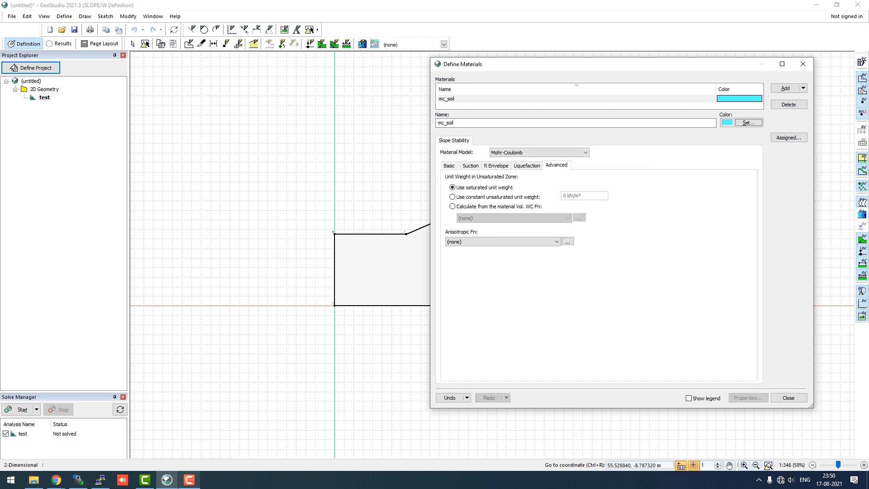
{"action": "left_click", "coordinate": [470, 165]}
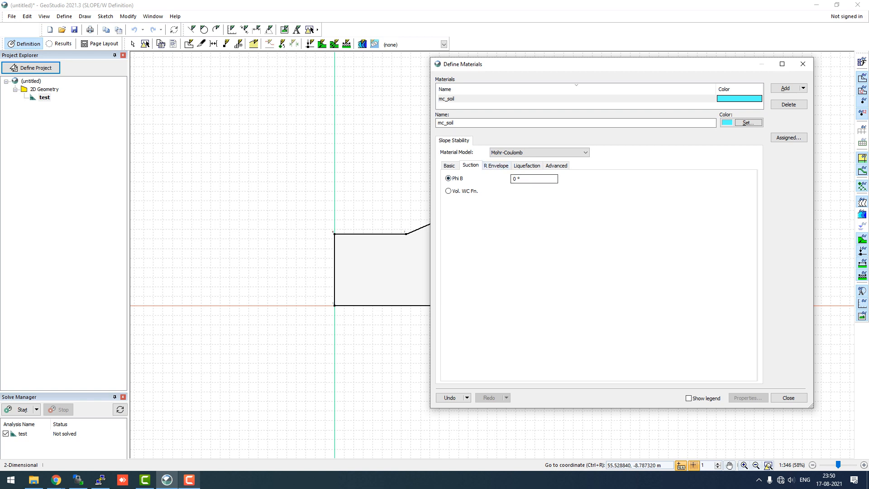
{"action": "left_click", "coordinate": [496, 165]}
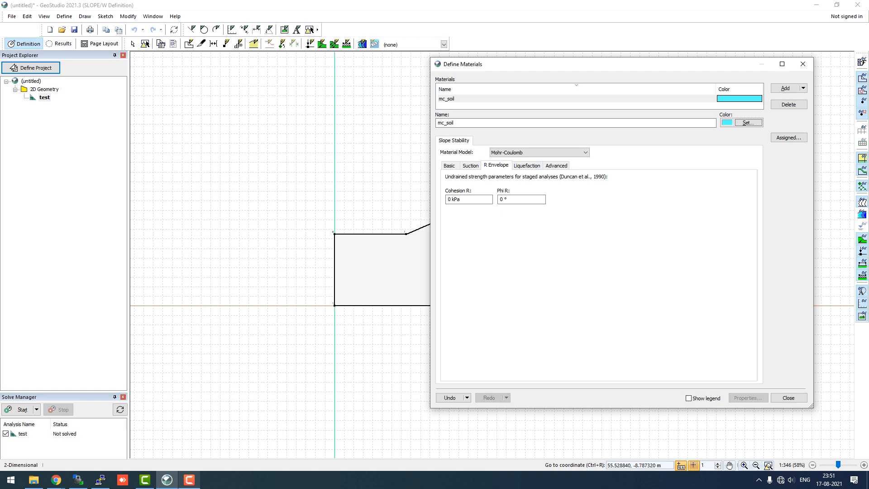
{"action": "left_click", "coordinate": [527, 165]}
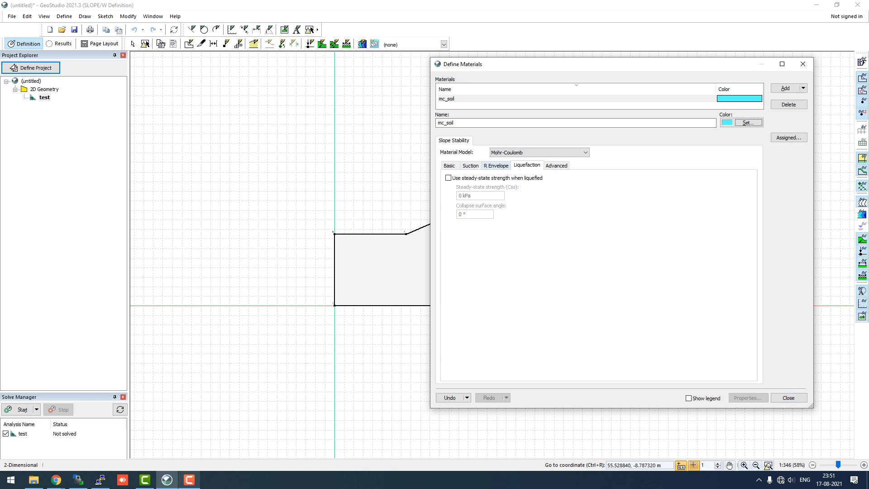
{"action": "left_click", "coordinate": [556, 166]}
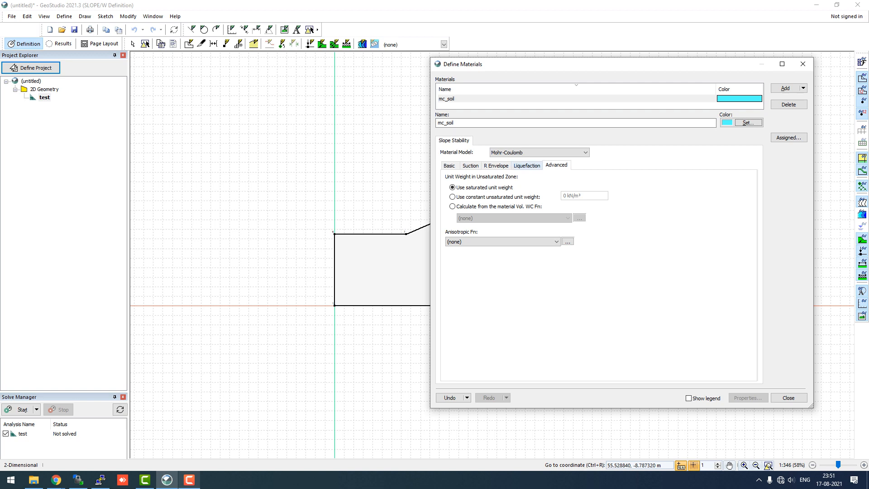
Try the steady-state strength when liquefied option for mc_soil and switch it off again.
{"action": "left_click", "coordinate": [527, 166]}
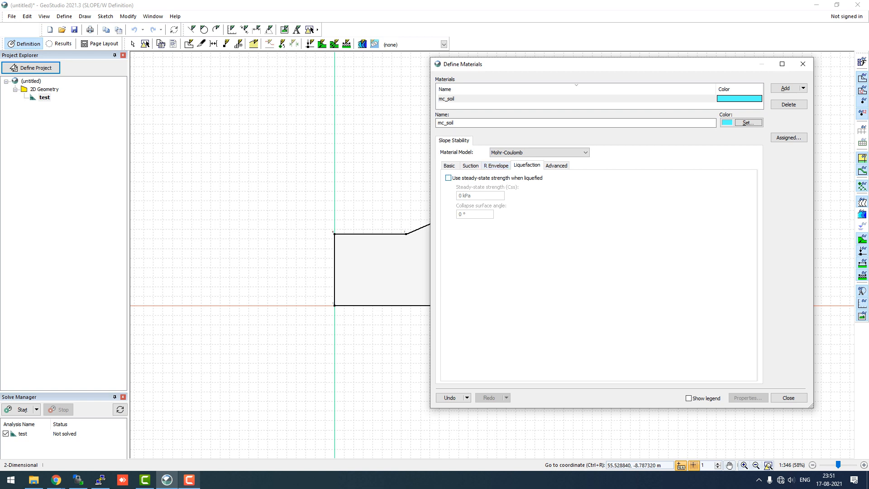
{"action": "left_click", "coordinate": [449, 178]}
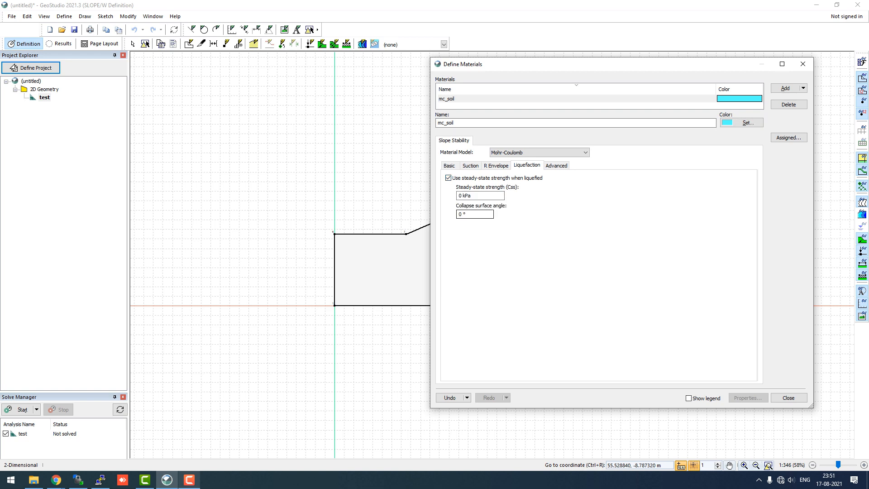
{"action": "left_click", "coordinate": [448, 178]}
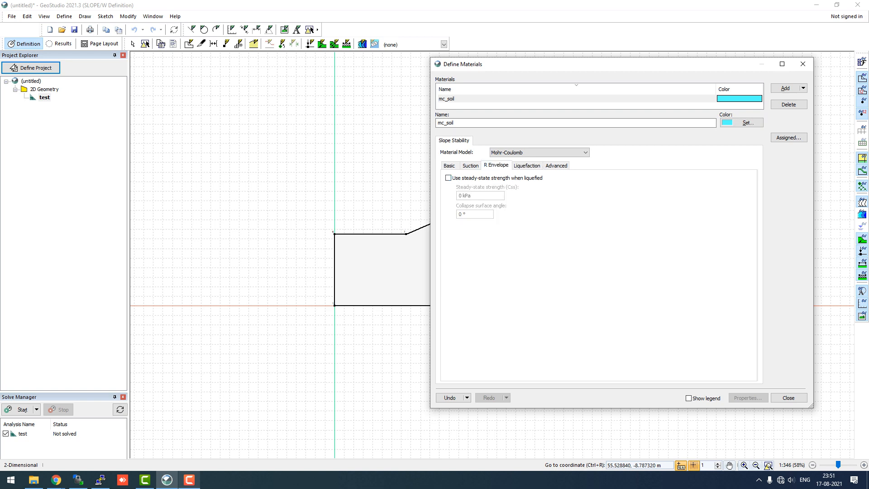
Recheck mc_soil's R Envelope and basic strength parameters, and close the material definitions.
{"action": "left_click", "coordinate": [496, 165]}
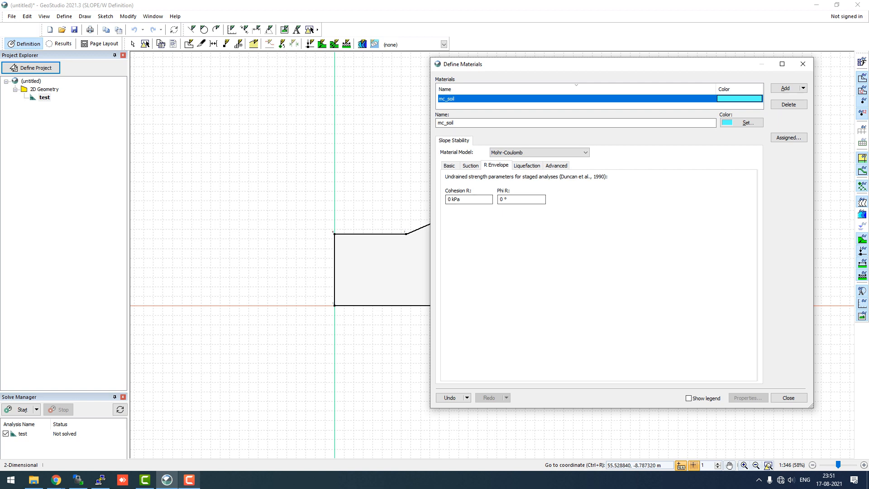
{"action": "left_click", "coordinate": [449, 166]}
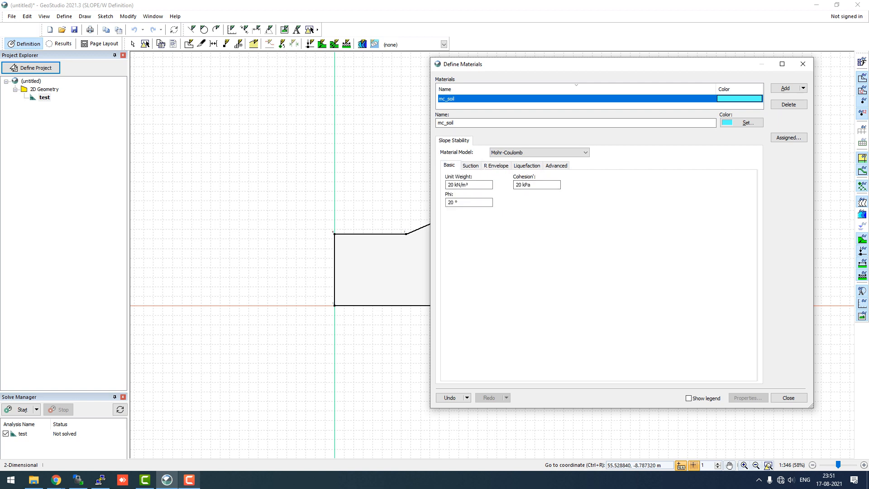
{"action": "left_click", "coordinate": [788, 397]}
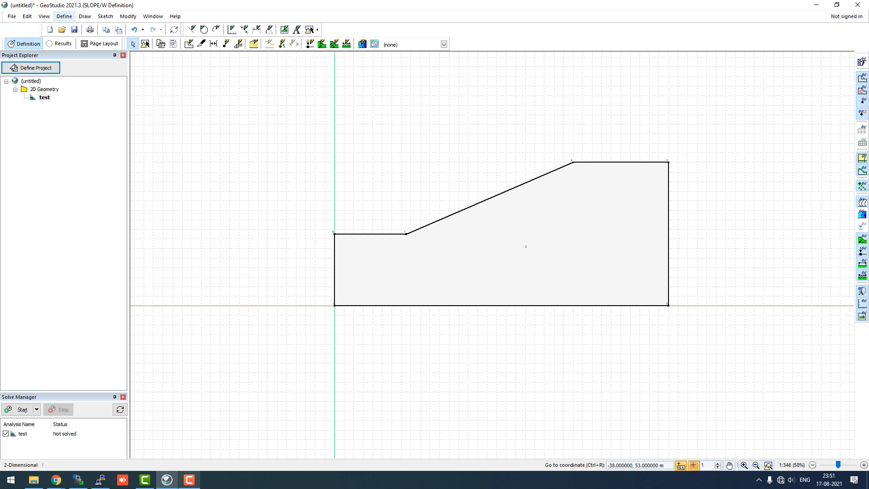
Assign the mc_soil material to the slope region and finish the material assignment.
{"action": "left_click", "coordinate": [85, 16]}
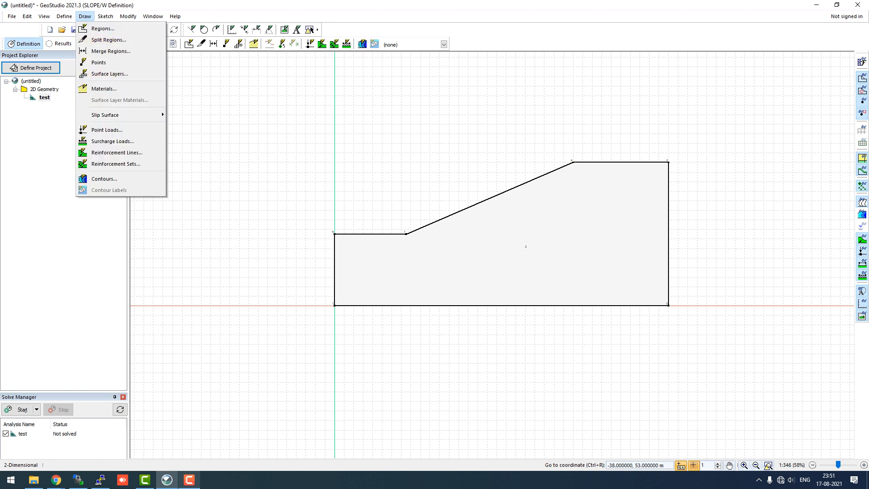
{"action": "left_click", "coordinate": [103, 89]}
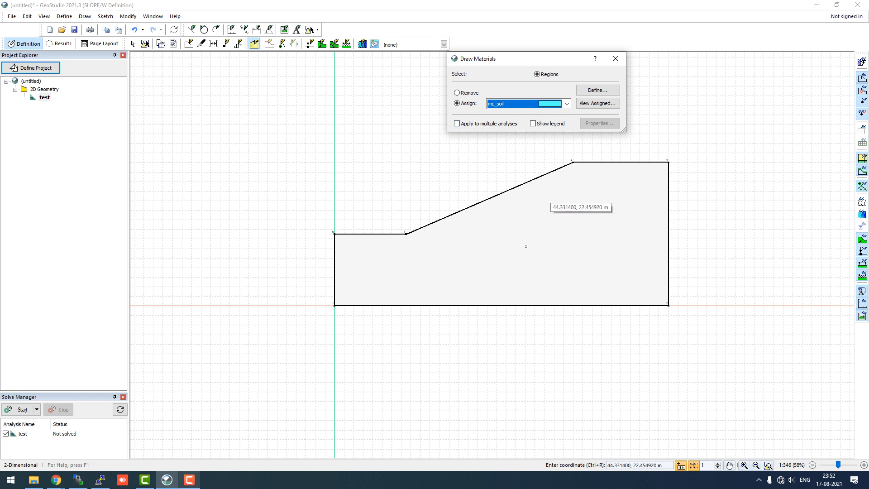
{"action": "left_click", "coordinate": [546, 204]}
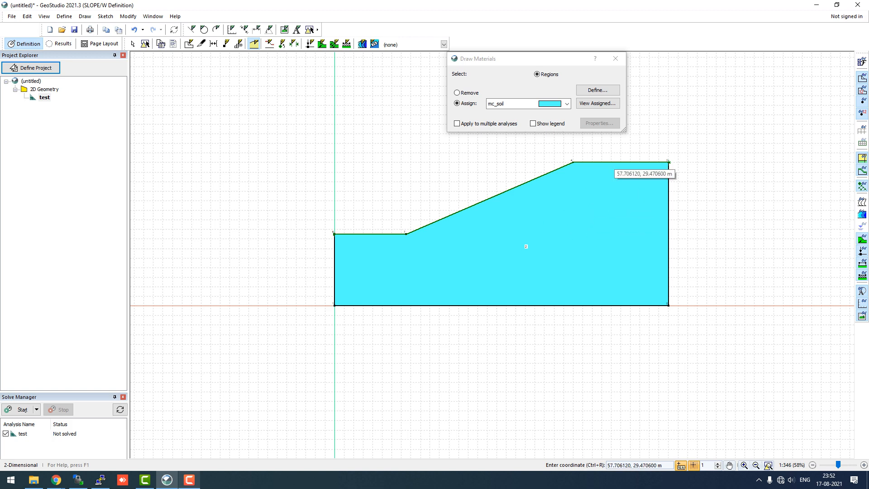
{"action": "left_click", "coordinate": [616, 59]}
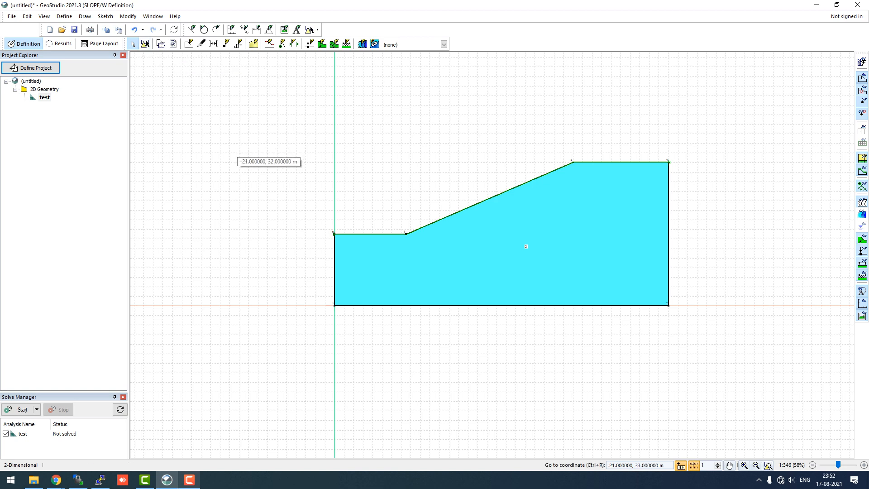
Review the pore-water pressure condition and slip surface settings of the test analysis, then close the project definition.
{"action": "left_click", "coordinate": [65, 16]}
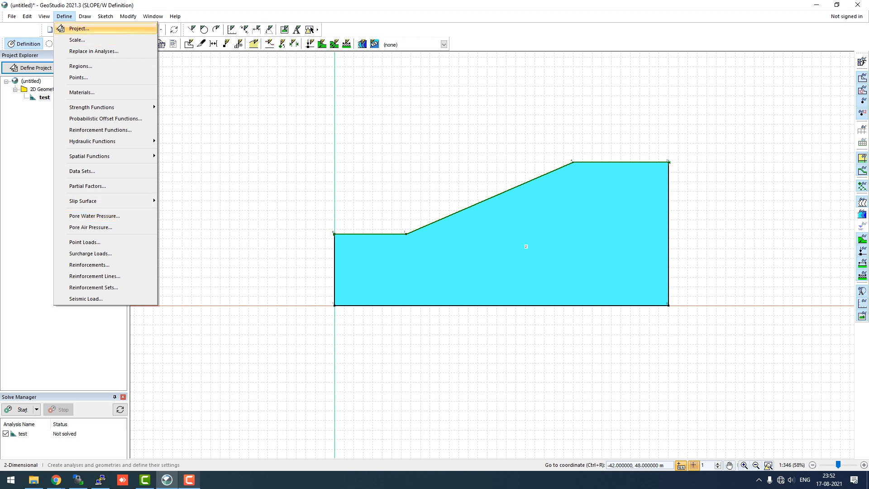
{"action": "key", "text": "Return"}
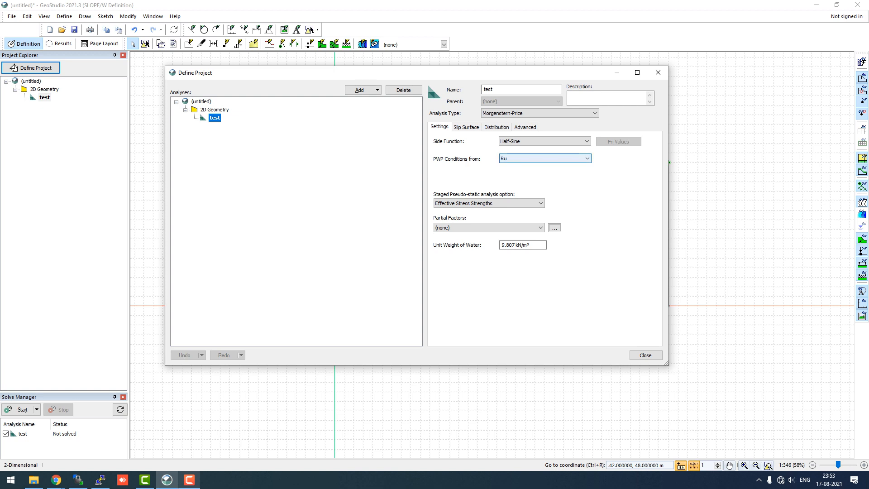
{"action": "left_click", "coordinate": [545, 159]}
{"action": "left_click", "coordinate": [545, 158]}
{"action": "left_click", "coordinate": [466, 127]}
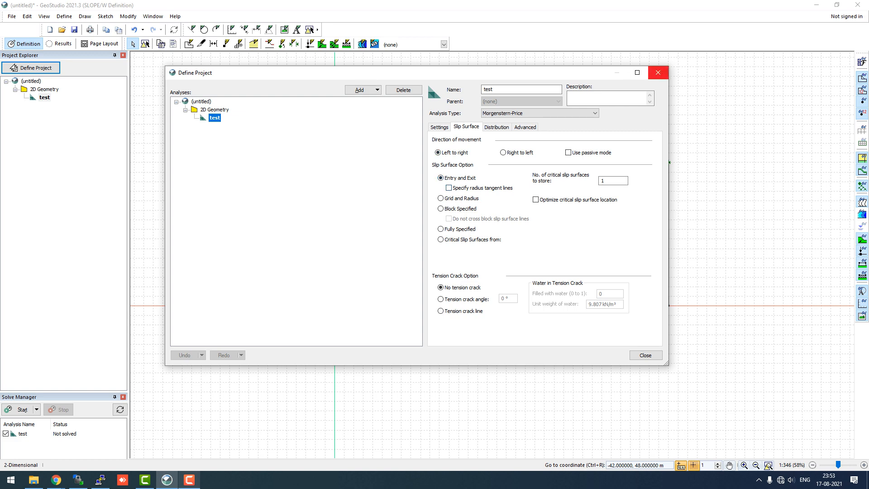
{"action": "left_click", "coordinate": [658, 73]}
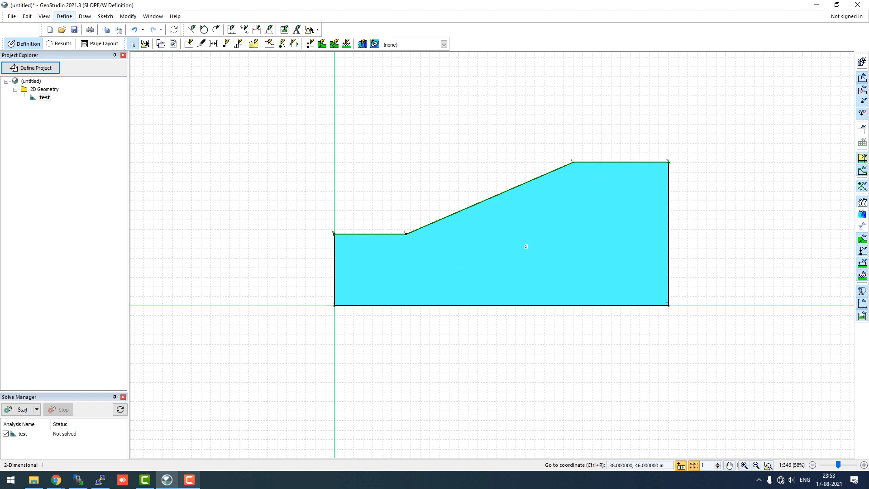
Define the pore water pressure of mc_soil with an Ru coefficient of 0.25.
{"action": "left_click", "coordinate": [64, 16]}
{"action": "left_click", "coordinate": [94, 215]}
{"action": "left_click", "coordinate": [427, 231]}
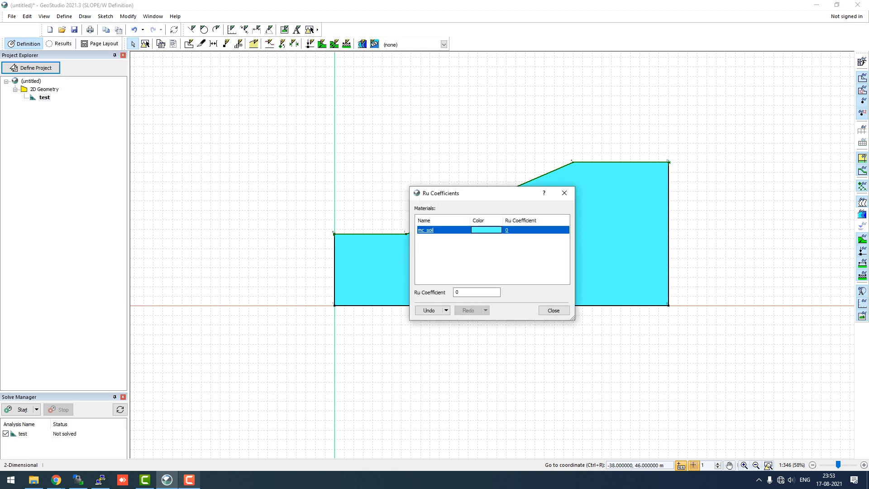
{"action": "double_click", "coordinate": [458, 293]}
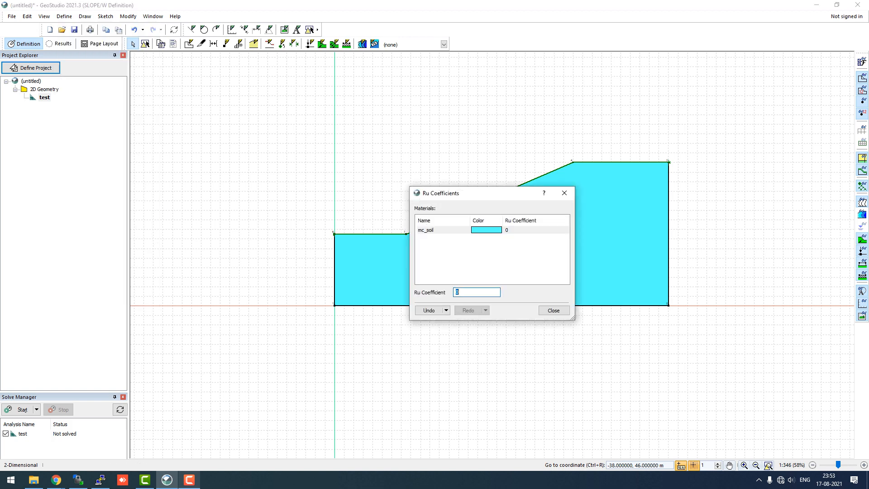
{"action": "type", "text": "0.25"}
{"action": "key", "text": "Return"}
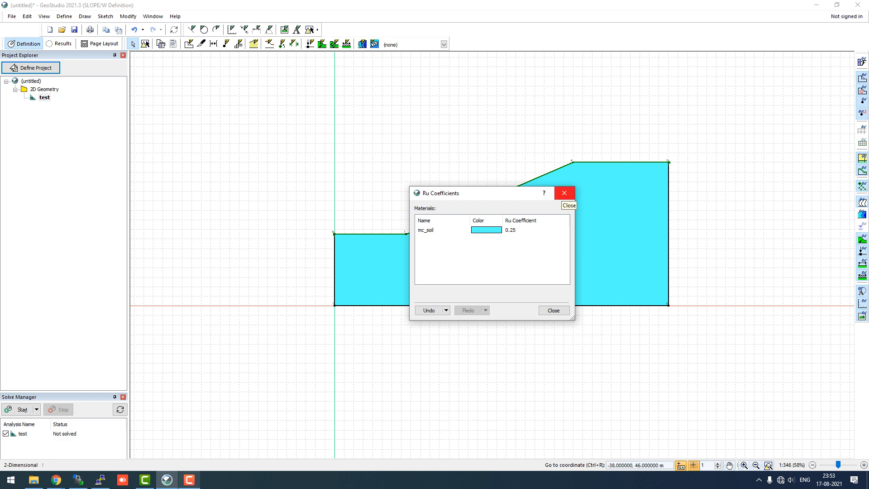
{"action": "left_click", "coordinate": [564, 193]}
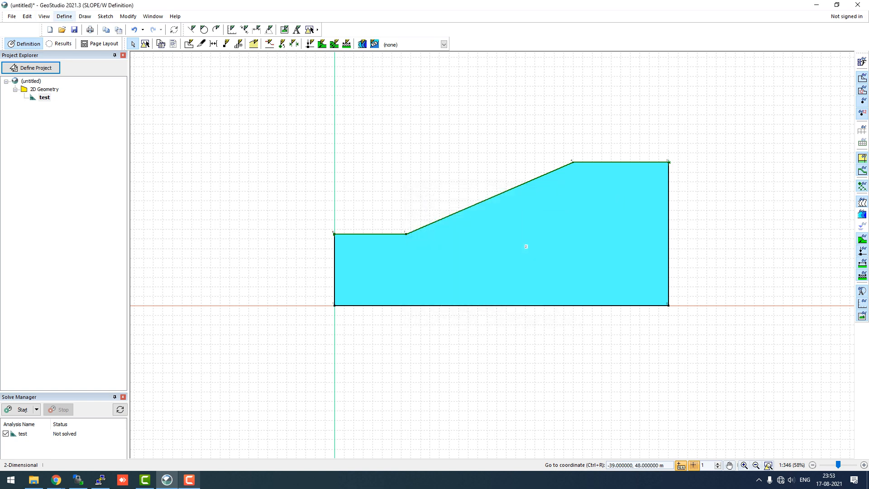
Define a seismic load with a horizontal coefficient of 0.15 and a vertical coefficient of 0.1.
{"action": "left_click", "coordinate": [64, 16]}
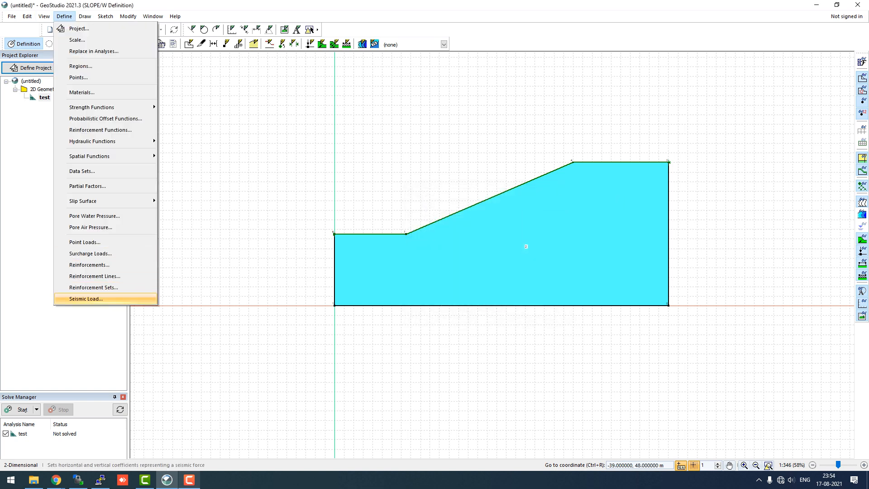
{"action": "mouse_move", "coordinate": [104, 200]}
{"action": "left_click", "coordinate": [86, 298]}
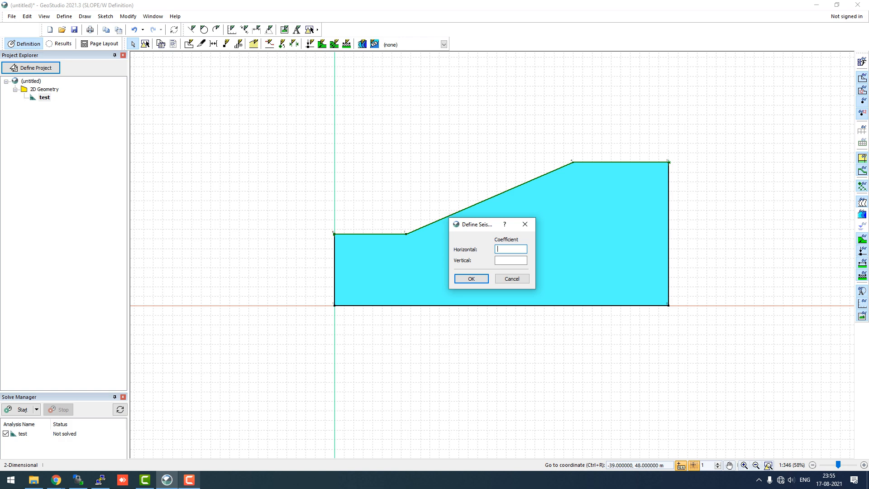
{"action": "type", "text": "15"}
{"action": "left_click", "coordinate": [511, 260]}
{"action": "type", "text": "0.1"}
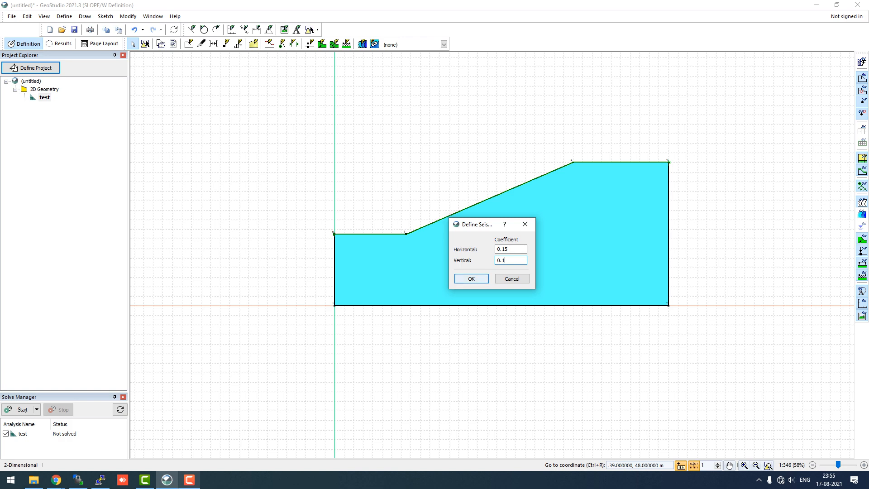
{"action": "key", "text": "Return"}
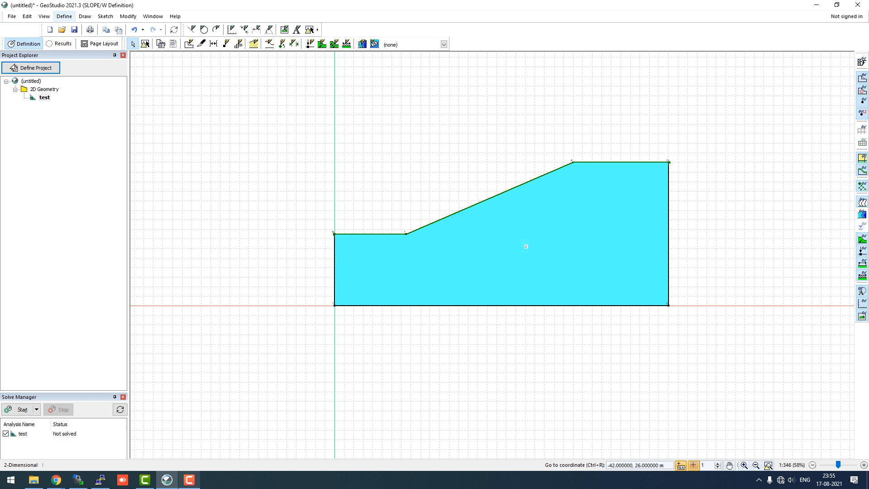
Set the slip surface direction of movement of the test analysis to right to left and close the project definition.
{"action": "left_click", "coordinate": [65, 16]}
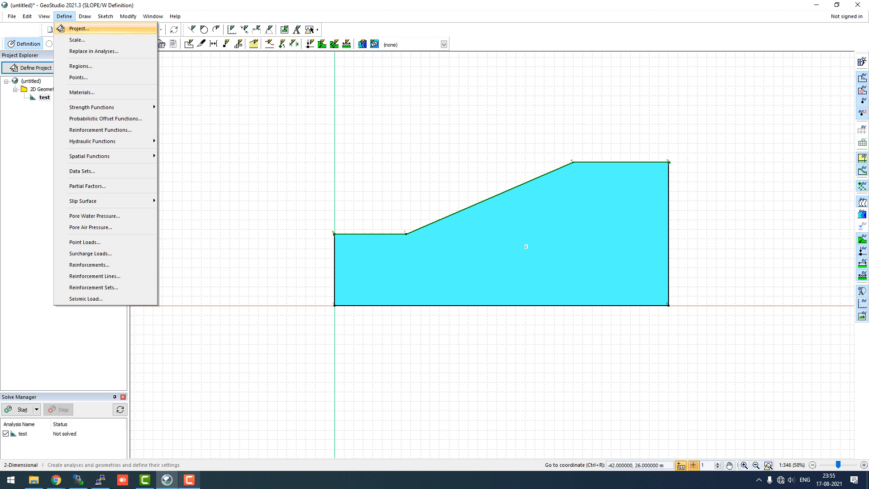
{"action": "key", "text": "Return"}
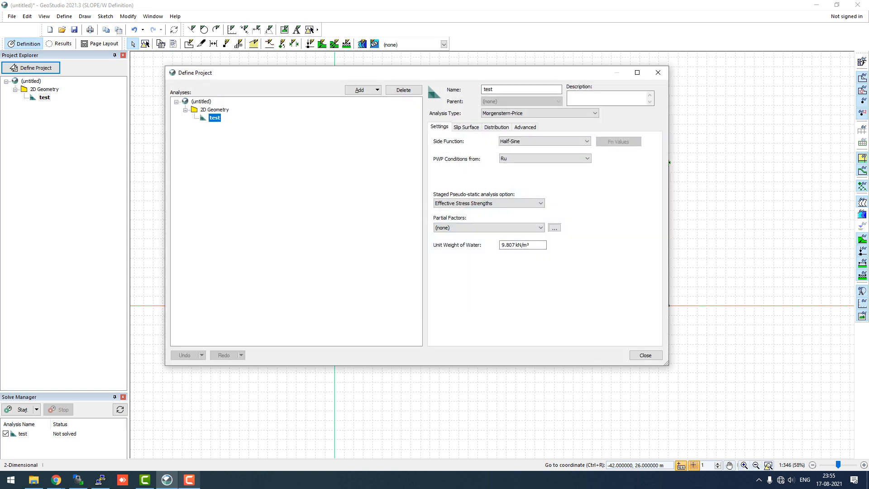
{"action": "left_click_drag", "start_coordinate": [407, 73], "coordinate": [377, 214]}
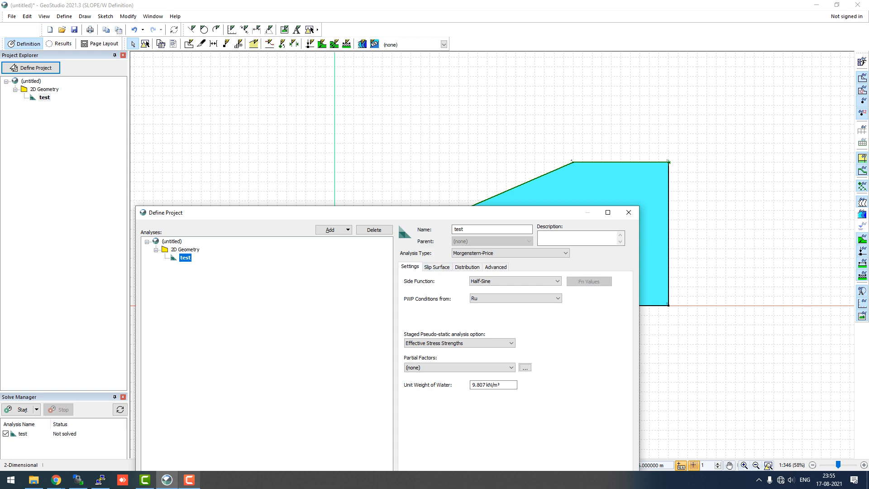
{"action": "left_click", "coordinate": [437, 266]}
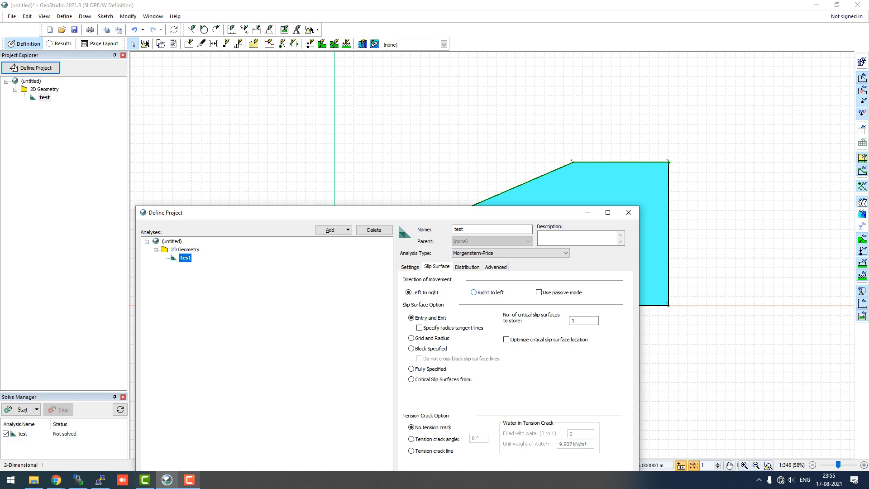
{"action": "left_click", "coordinate": [474, 293]}
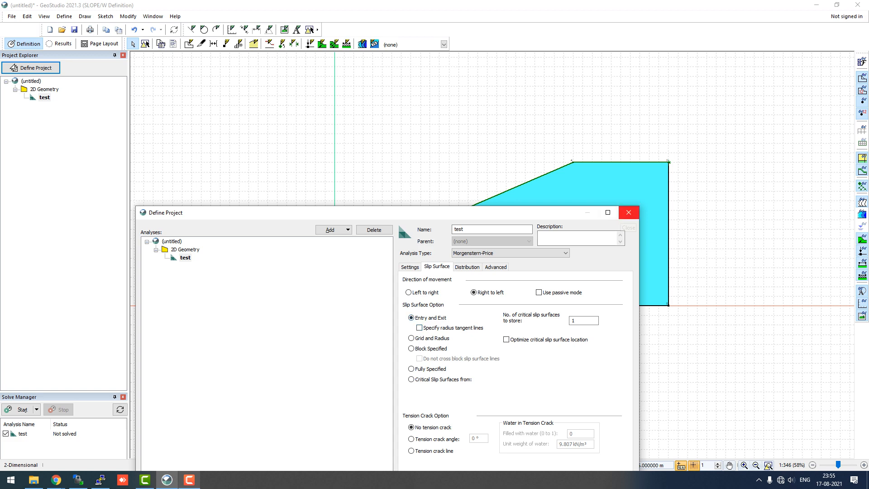
{"action": "left_click", "coordinate": [628, 212]}
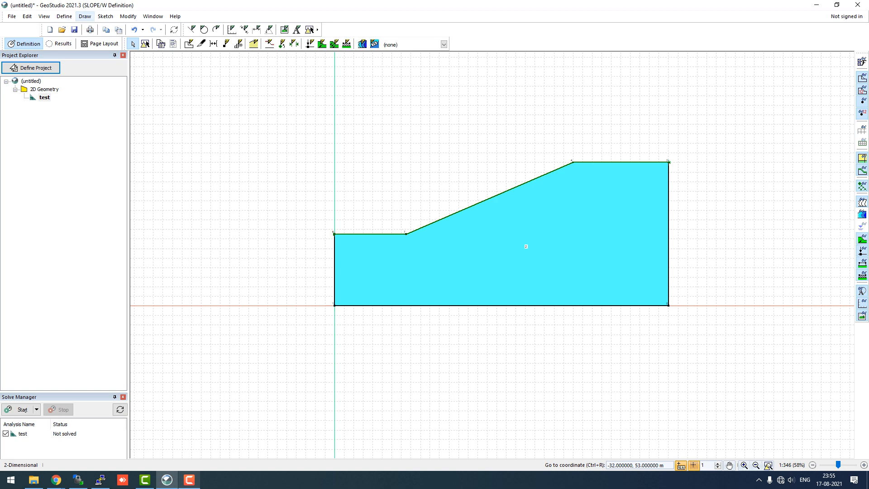
Start defining the slip surface entry and exit ranges and set the entry range's right point to X 70 m.
{"action": "left_click", "coordinate": [85, 16]}
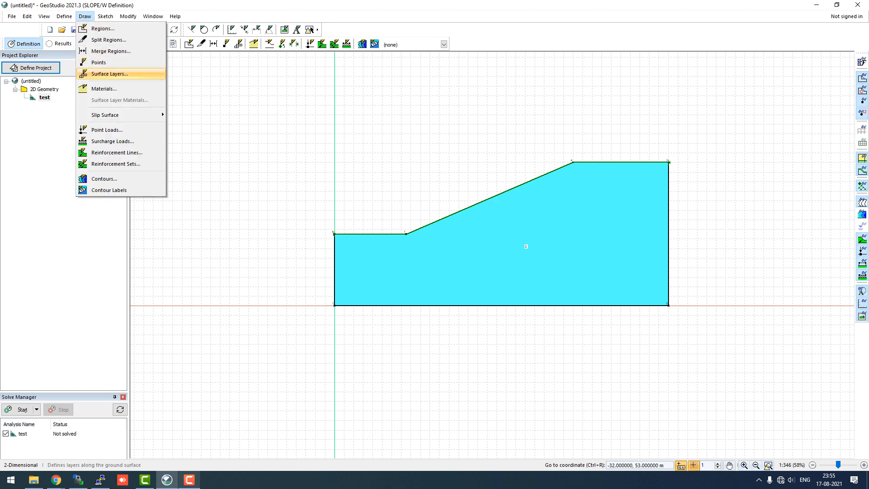
{"action": "mouse_move", "coordinate": [111, 115]}
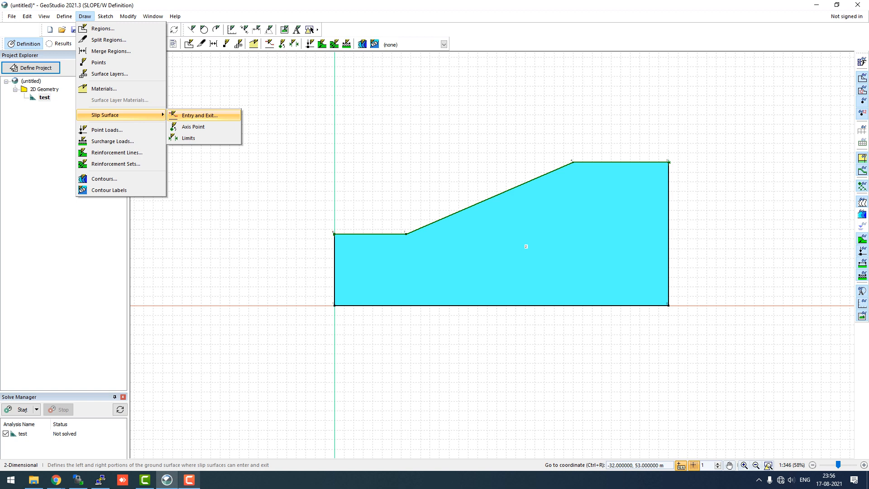
{"action": "left_click", "coordinate": [199, 116]}
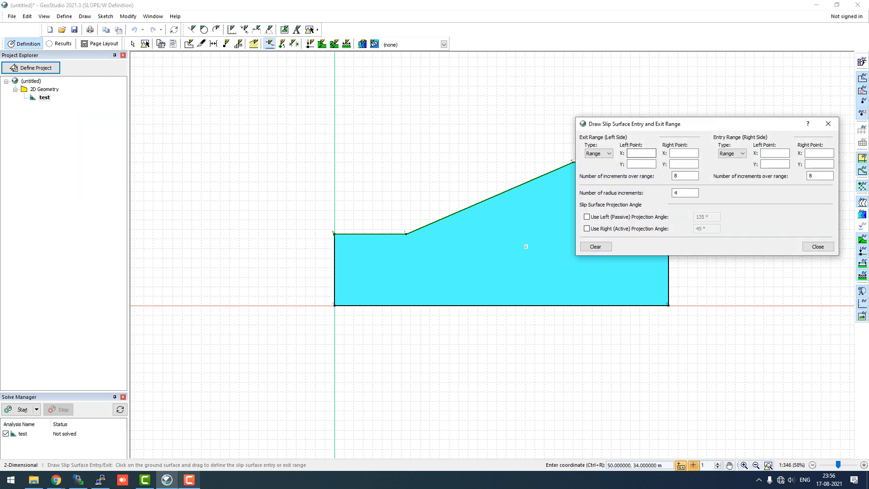
{"action": "left_click_drag", "start_coordinate": [702, 124], "coordinate": [305, 85]}
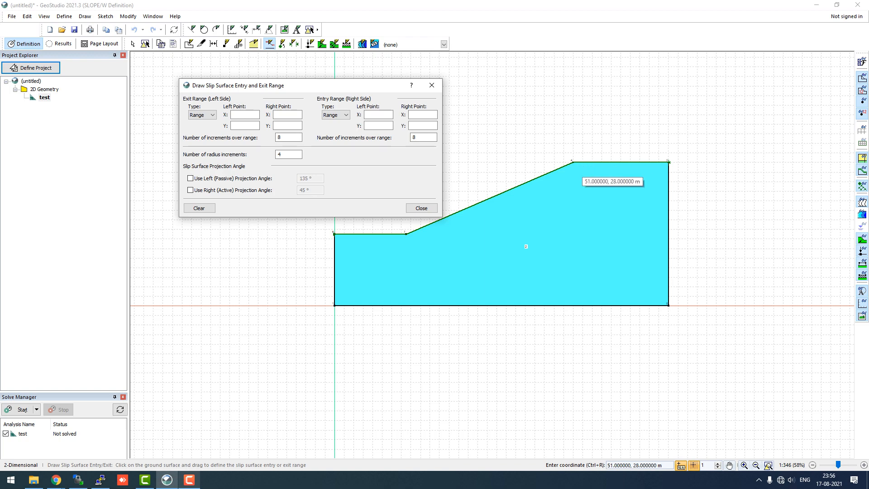
{"action": "scroll", "coordinate": [579, 172], "scroll_direction": "up", "scroll_amount": 5}
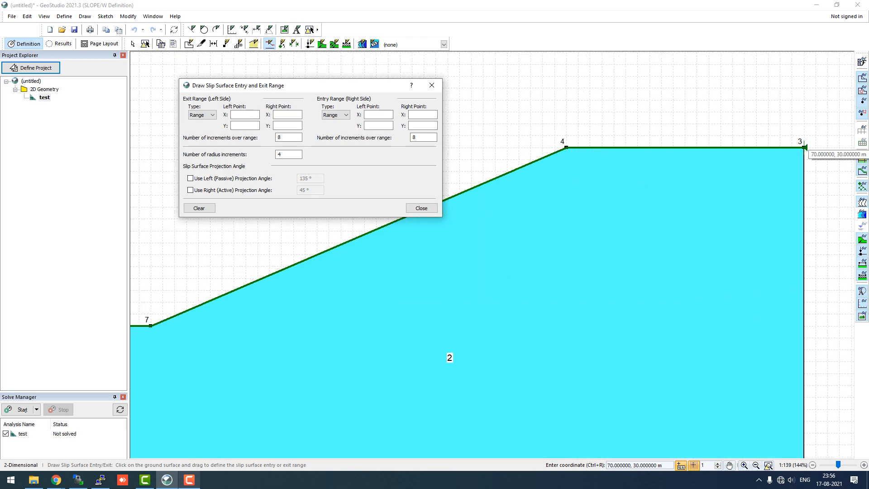
{"action": "scroll", "coordinate": [597, 174], "scroll_direction": "down", "scroll_amount": 5}
{"action": "scroll", "coordinate": [366, 244], "scroll_direction": "up", "scroll_amount": 5}
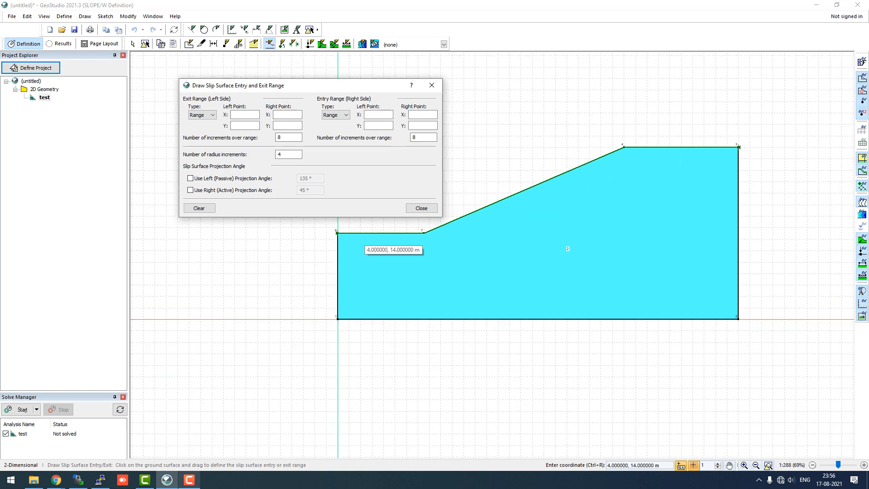
{"action": "scroll", "coordinate": [465, 236], "scroll_direction": "down", "scroll_amount": 3}
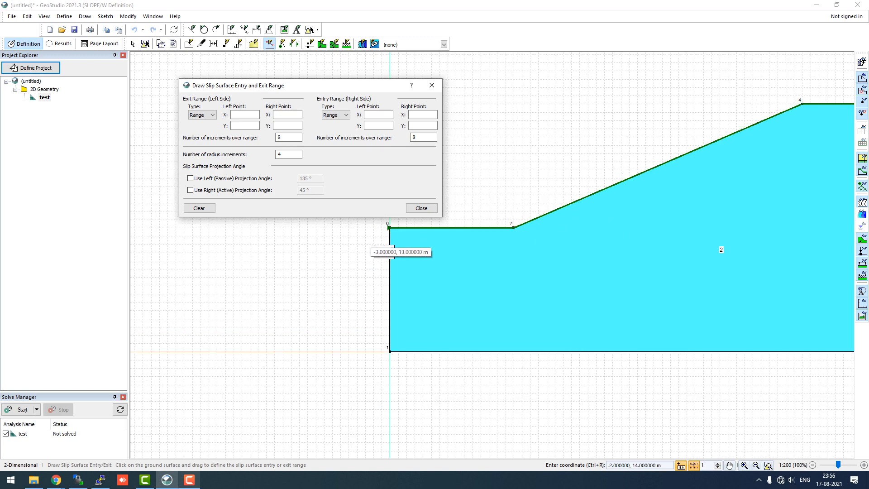
{"action": "scroll", "coordinate": [390, 231], "scroll_direction": "down", "scroll_amount": 2}
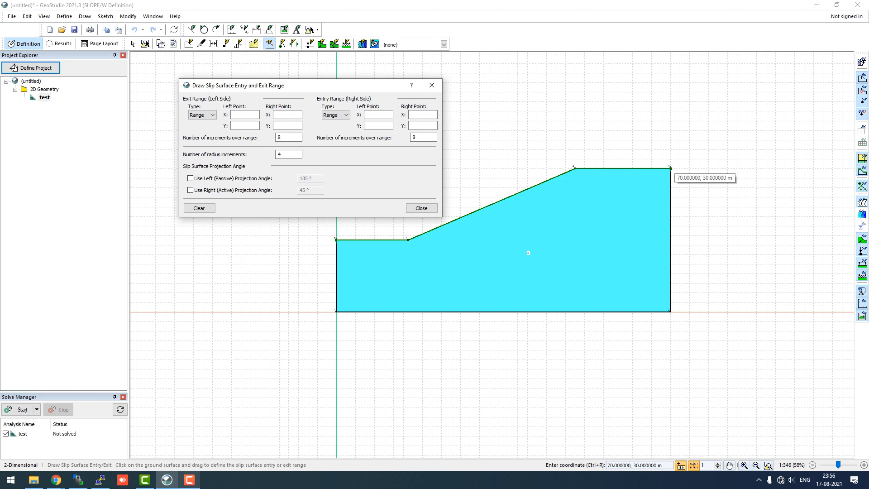
{"action": "left_click", "coordinate": [423, 115]}
{"action": "type", "text": "7"}
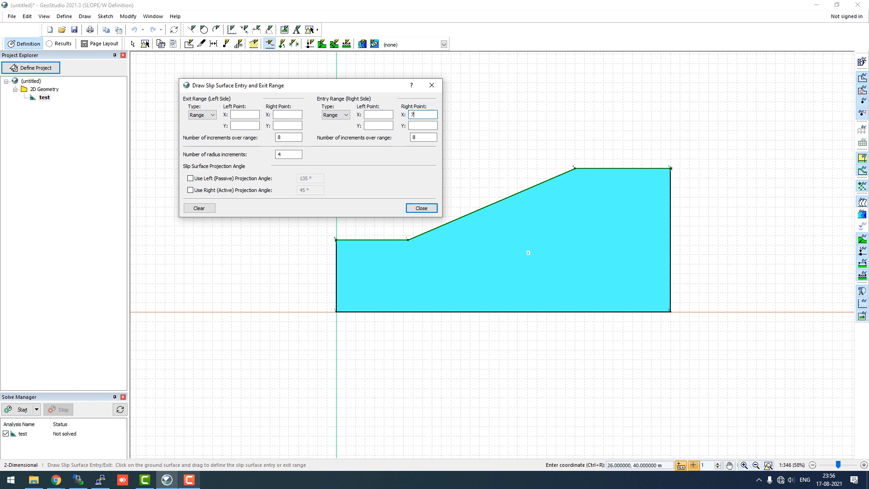
{"action": "type", "text": "0"}
{"action": "key", "text": "Tab"}
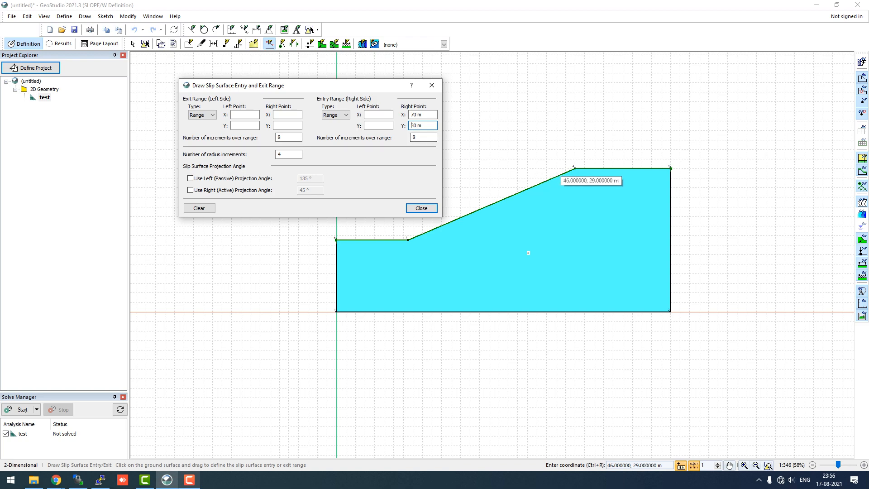
Set the entry range's left point to X 50 m and its number of increments to 10.
{"action": "scroll", "coordinate": [573, 169], "scroll_direction": "down", "scroll_amount": 2}
{"action": "scroll", "coordinate": [574, 169], "scroll_direction": "up", "scroll_amount": 5}
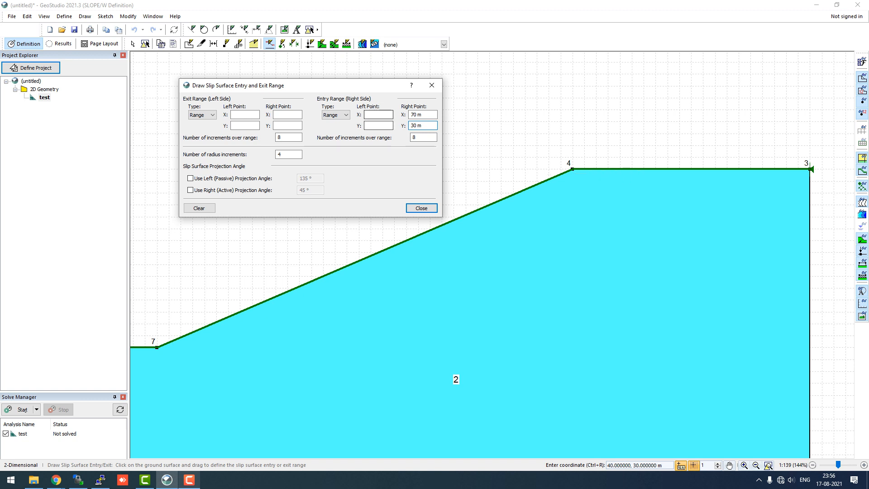
{"action": "left_click", "coordinate": [367, 114]}
{"action": "type", "text": "50"}
{"action": "key", "text": "Tab"}
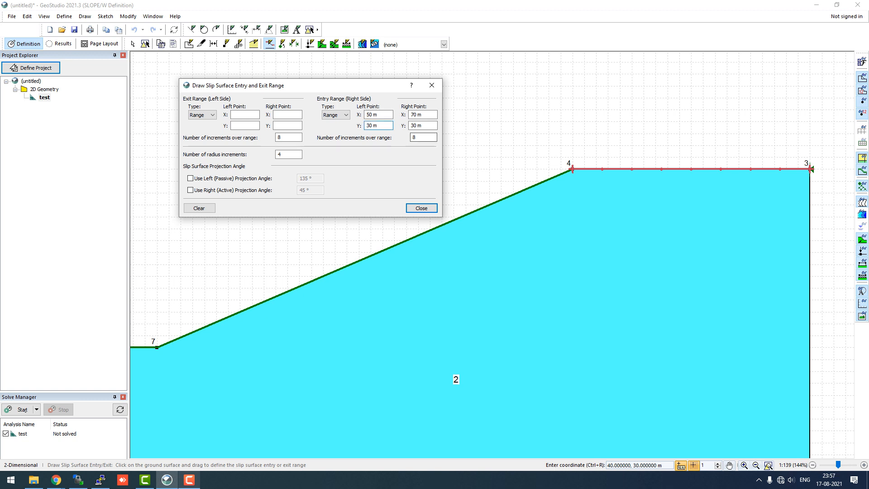
{"action": "double_click", "coordinate": [414, 137]}
{"action": "left_click", "coordinate": [426, 125]}
Define the exit range along the lower ground surface from X 0 m to X 15 m.
{"action": "scroll", "coordinate": [764, 228], "scroll_direction": "up", "scroll_amount": 2}
{"action": "scroll", "coordinate": [764, 226], "scroll_direction": "down", "scroll_amount": 5}
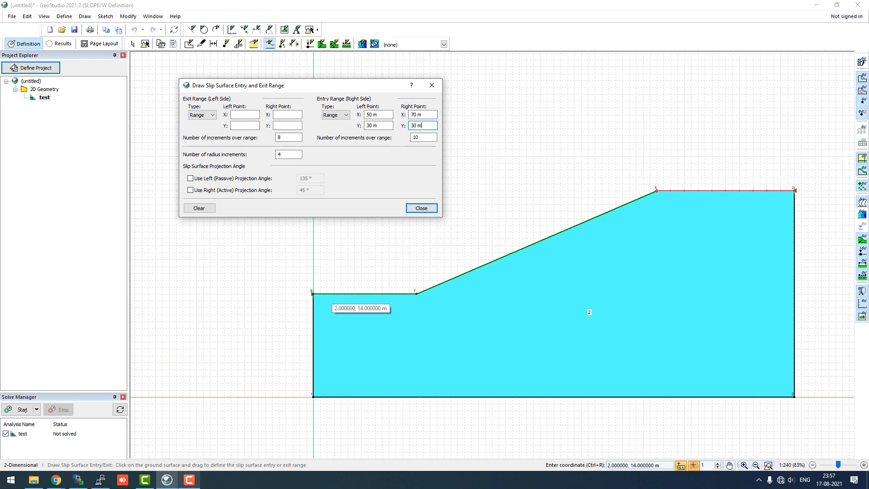
{"action": "scroll", "coordinate": [330, 299], "scroll_direction": "up", "scroll_amount": 2}
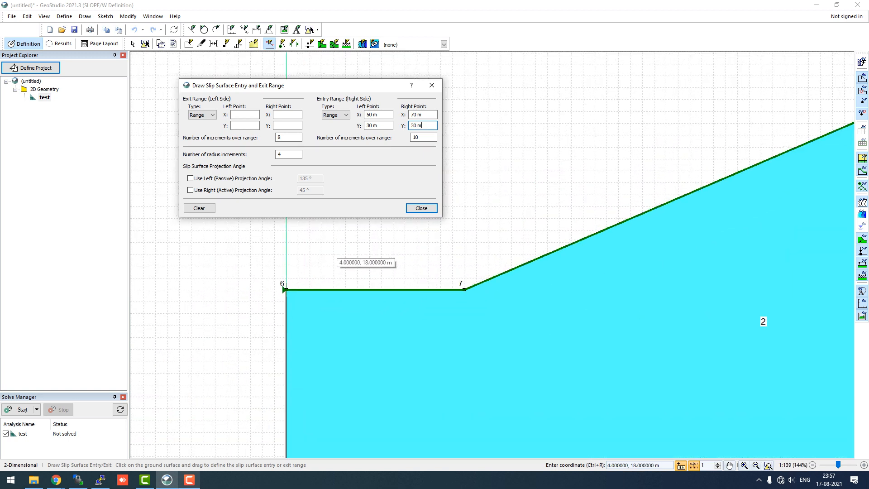
{"action": "scroll", "coordinate": [354, 263], "scroll_direction": "down", "scroll_amount": 1}
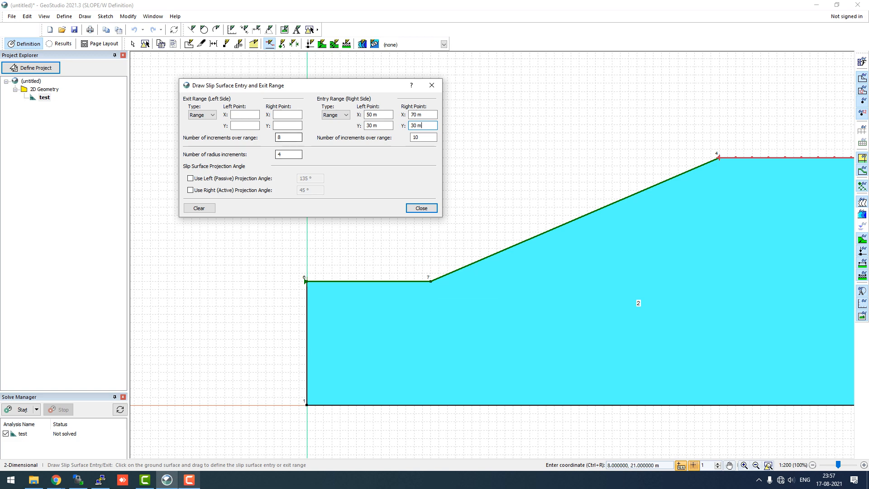
{"action": "left_click", "coordinate": [288, 114]}
{"action": "type", "text": "15"}
{"action": "key", "text": "Tab"}
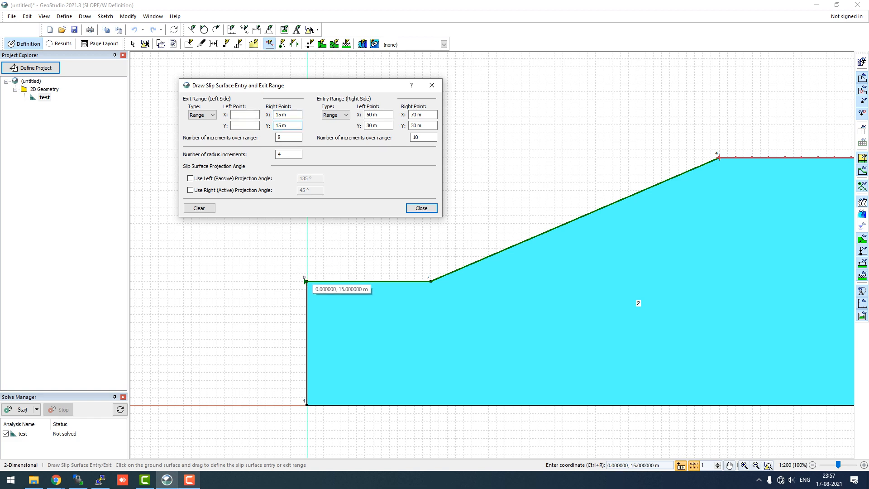
{"action": "left_click", "coordinate": [245, 114]}
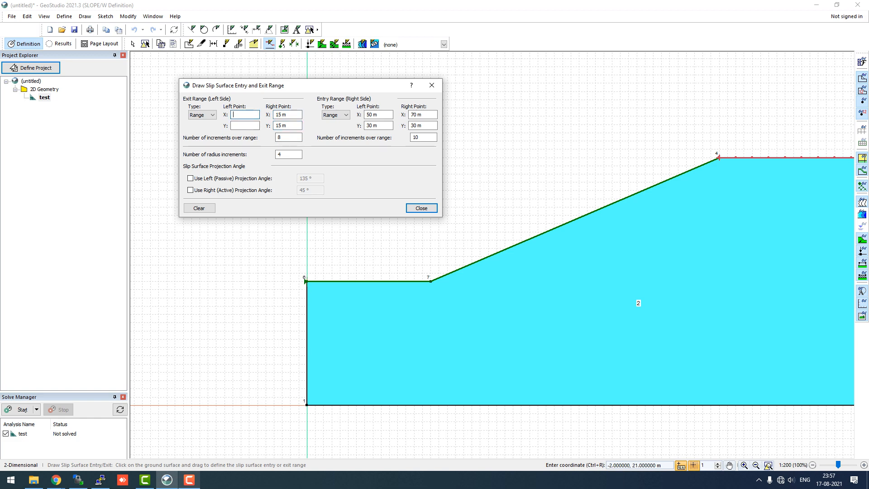
{"action": "type", "text": "0"}
{"action": "key", "text": "Tab"}
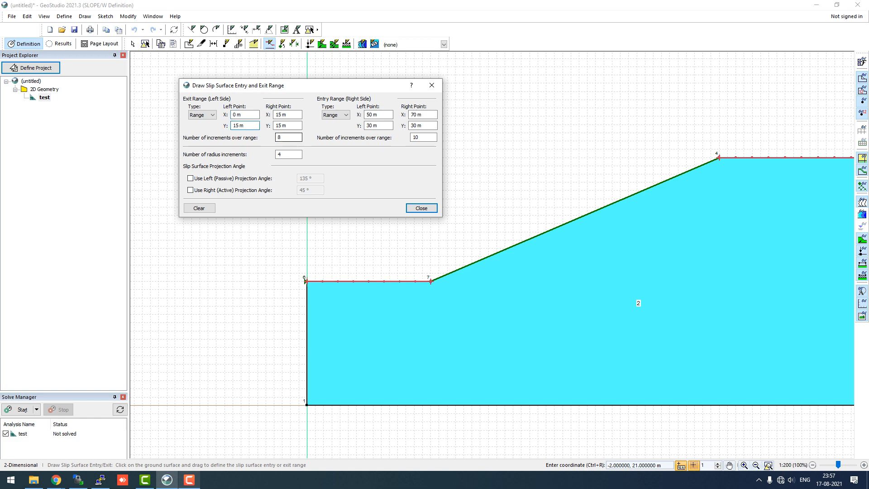
Set the exit range increments and the radius increments to 10 each, and finish the entry and exit definition.
{"action": "double_click", "coordinate": [280, 137]}
{"action": "type", "text": "10"}
{"action": "left_click", "coordinate": [291, 126]}
{"action": "scroll", "coordinate": [308, 281], "scroll_direction": "up", "scroll_amount": 1}
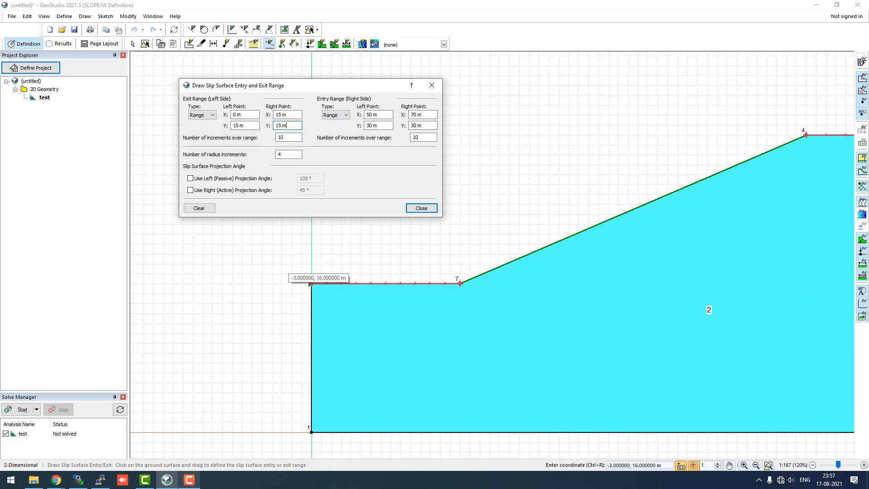
{"action": "scroll", "coordinate": [273, 247], "scroll_direction": "down", "scroll_amount": 2}
{"action": "left_click", "coordinate": [285, 155]}
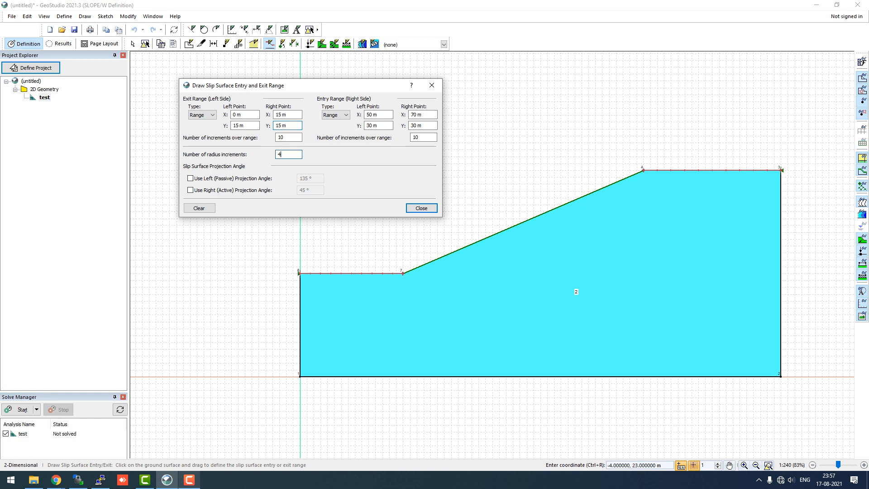
{"action": "double_click", "coordinate": [285, 154]}
{"action": "type", "text": "10"}
{"action": "left_click", "coordinate": [288, 137]}
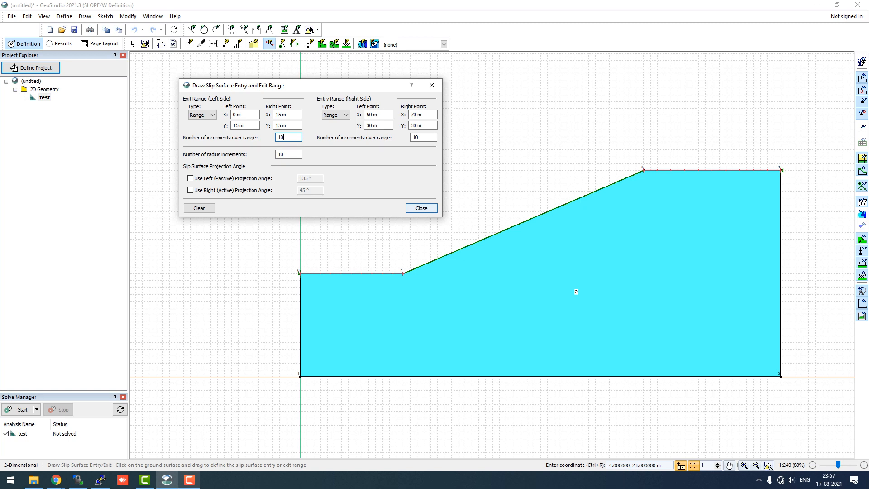
{"action": "left_click", "coordinate": [421, 209]}
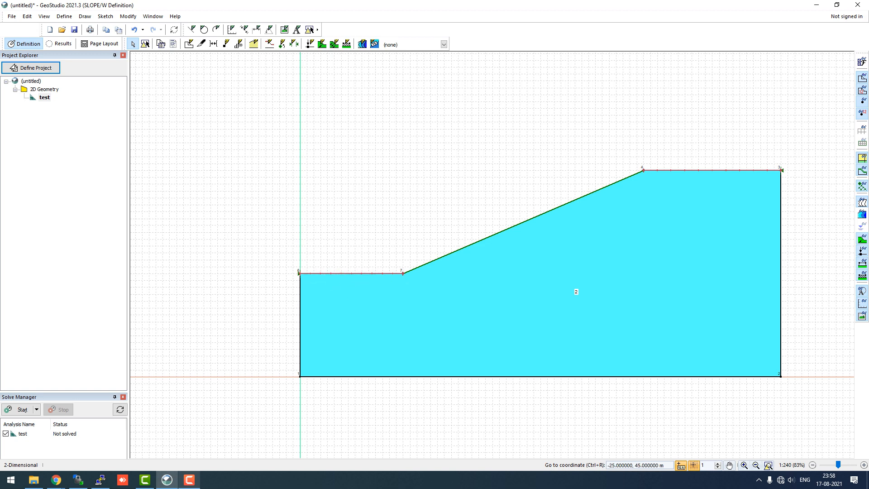
Review the advanced convergence settings, search method options and slip surface settings of the test analysis, then close the project definition.
{"action": "left_click", "coordinate": [64, 16]}
{"action": "left_click", "coordinate": [78, 27]}
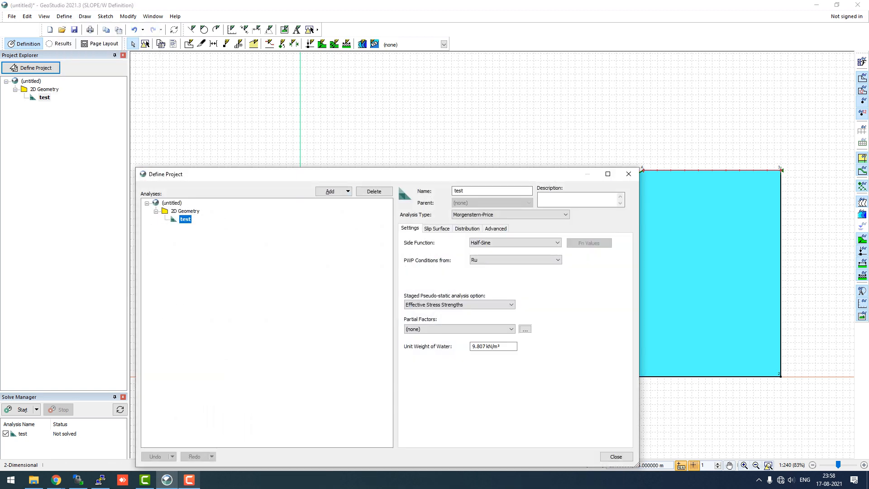
{"action": "left_click", "coordinate": [496, 229]}
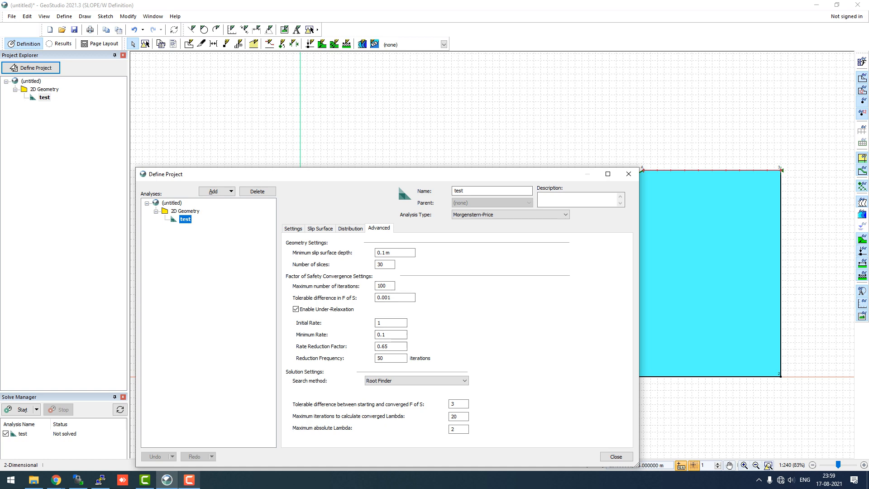
{"action": "left_click", "coordinate": [417, 381]}
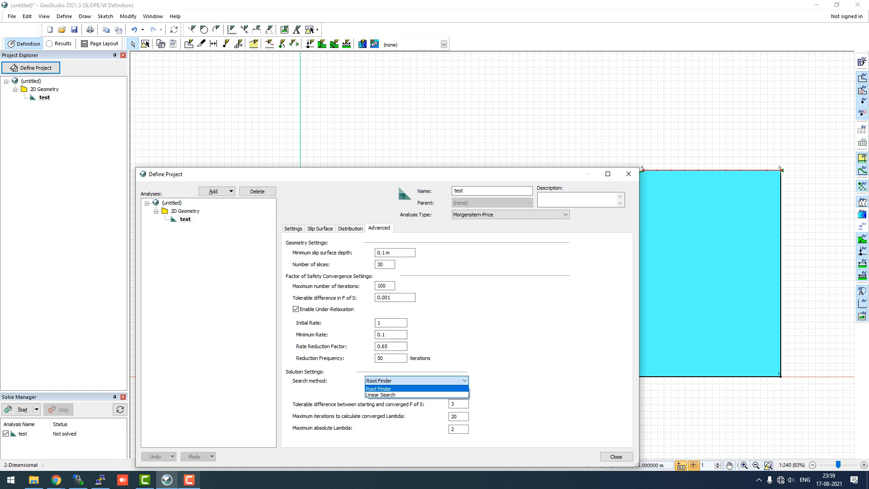
{"action": "left_click", "coordinate": [417, 380]}
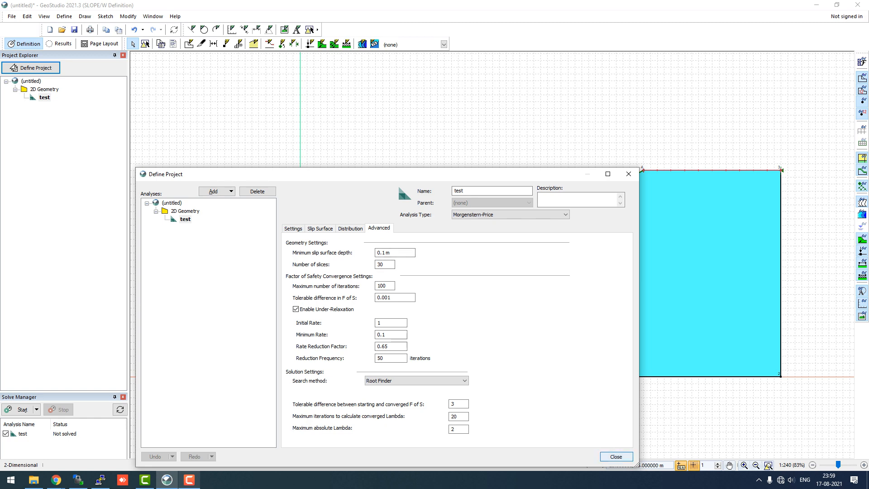
{"action": "left_click", "coordinate": [320, 228]}
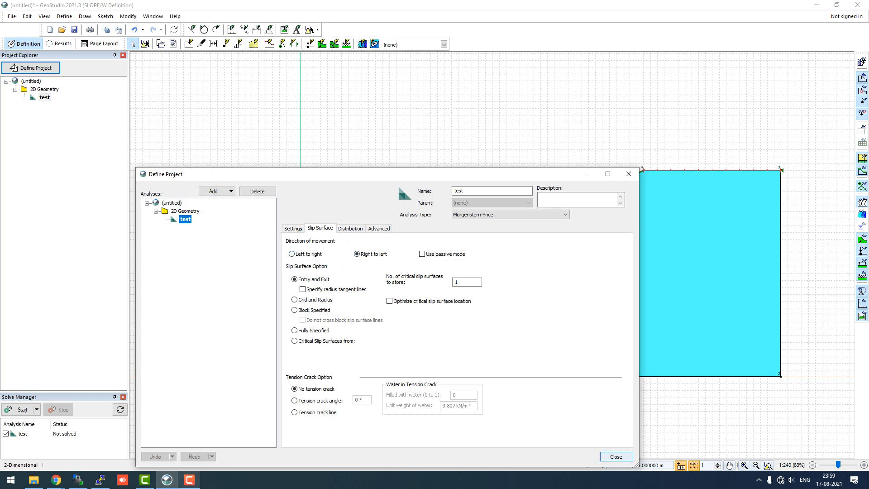
{"action": "left_click", "coordinate": [616, 456]}
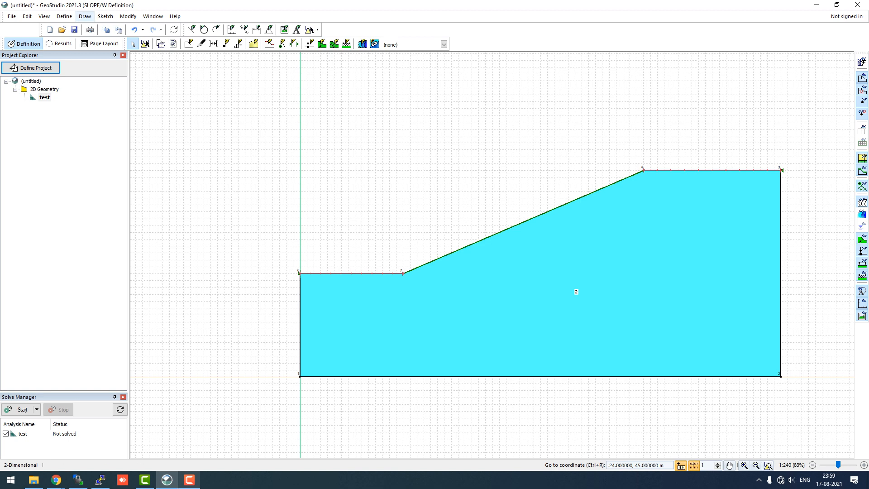
{"action": "left_click", "coordinate": [84, 16]}
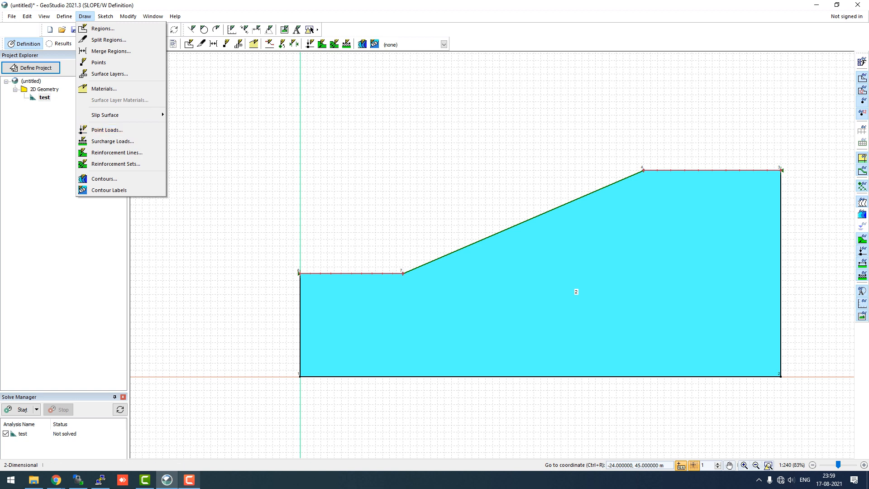
{"action": "left_click", "coordinate": [45, 98]}
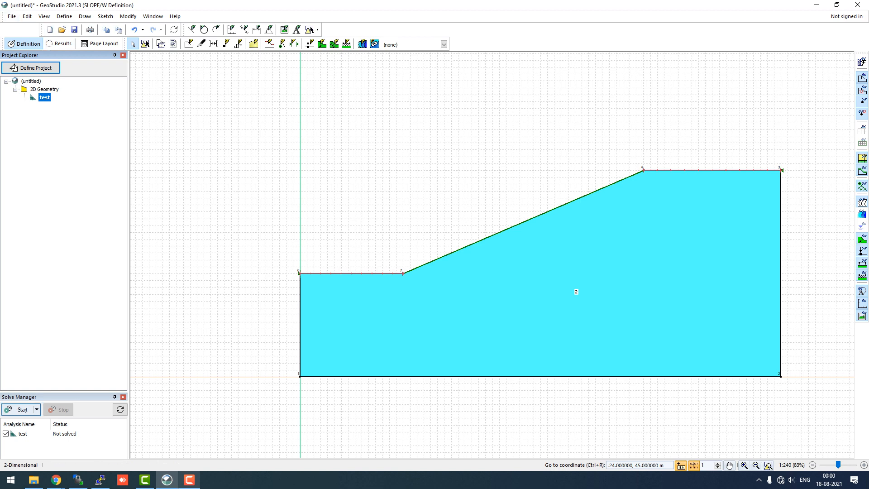
{"action": "left_click", "coordinate": [37, 410]}
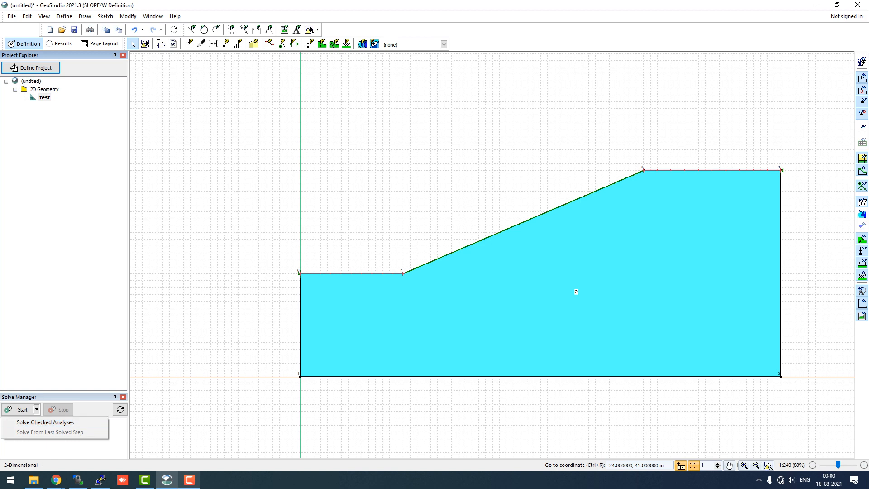
{"action": "key", "text": "Escape"}
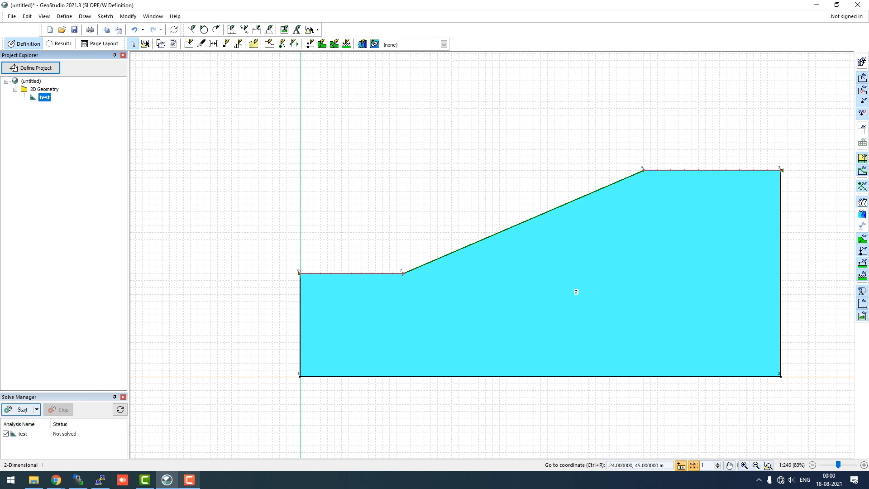
Save the project as a GeoStudio file named test in the Zoom folder and solve the test analysis.
{"action": "key", "text": "alt"}
{"action": "left_click", "coordinate": [12, 17]}
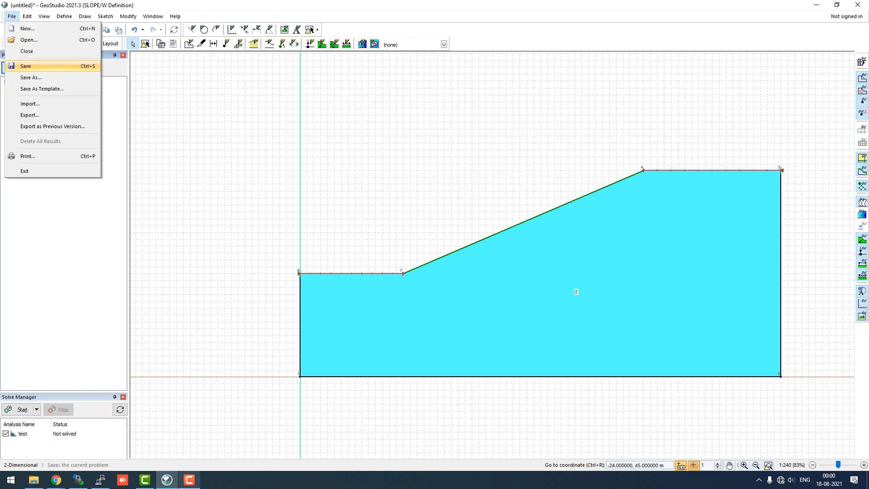
{"action": "left_click", "coordinate": [31, 78]}
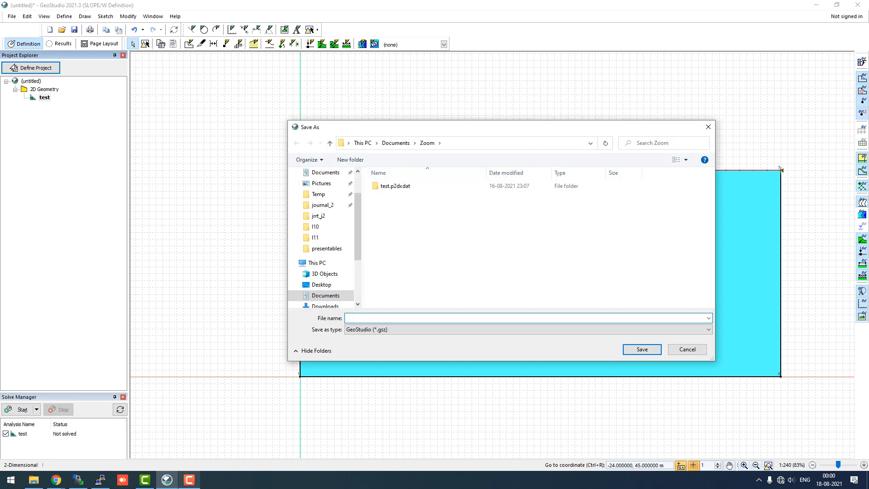
{"action": "type", "text": "test"}
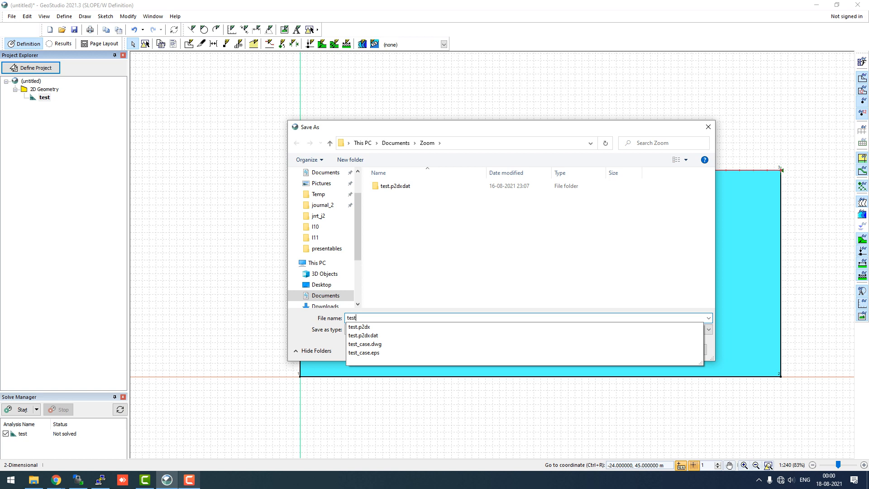
{"action": "key", "text": "Tab"}
{"action": "key", "text": "Return"}
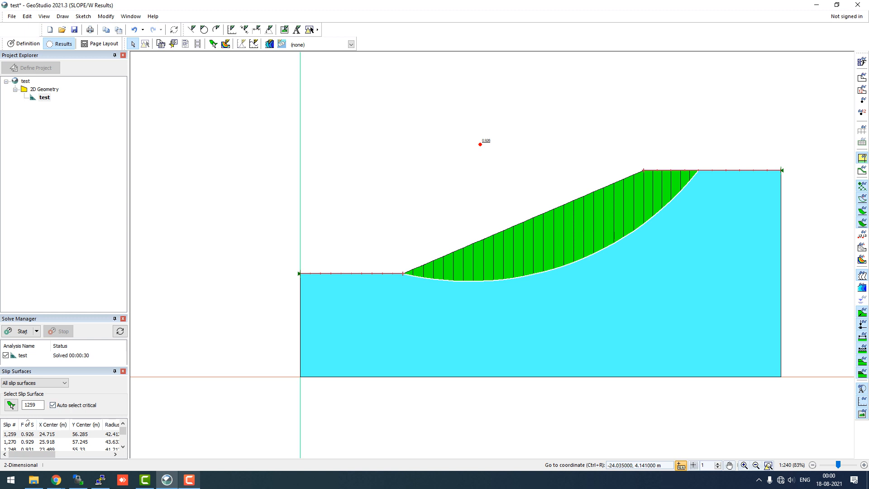
Enlarge the slip surfaces list so that more of its rows fit on screen.
{"action": "left_click_drag", "start_coordinate": [64, 313], "coordinate": [64, 193]}
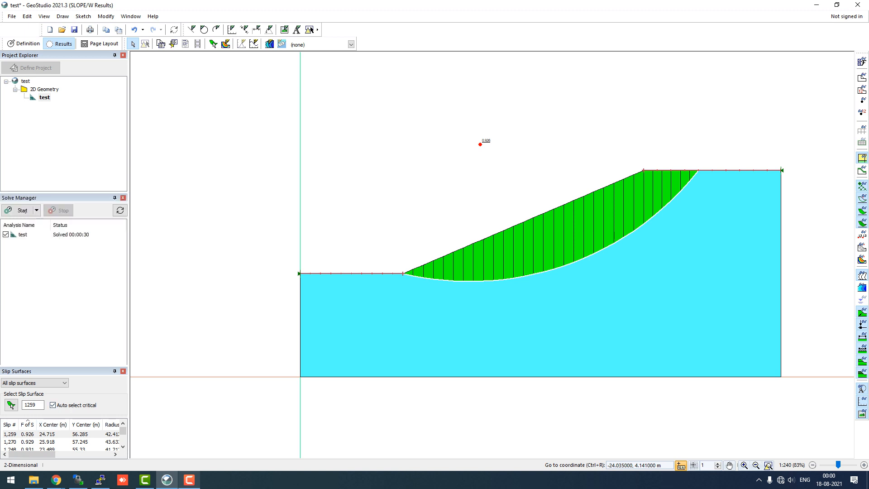
{"action": "left_click_drag", "start_coordinate": [64, 368], "coordinate": [64, 288]}
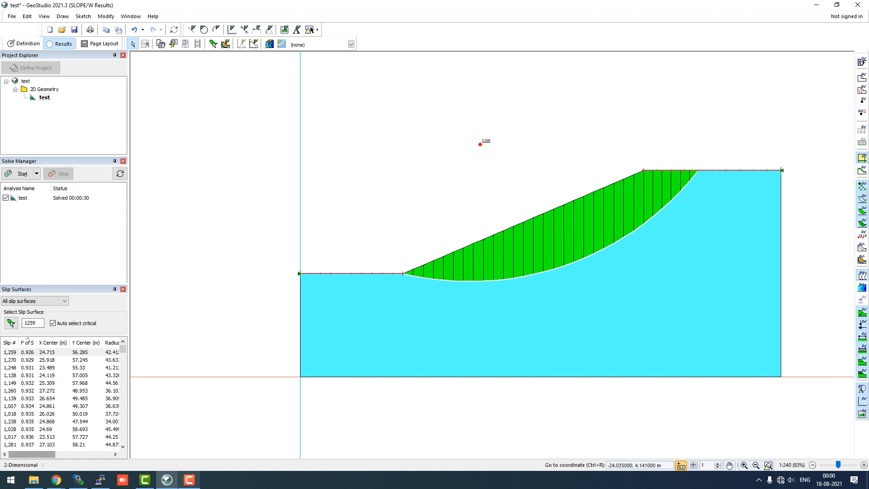
{"action": "mouse_move", "coordinate": [32, 454]}
{"action": "left_mouse_down"}
{"action": "mouse_move", "coordinate": [60, 454]}
{"action": "mouse_move", "coordinate": [31, 454]}
{"action": "left_mouse_up"}
Step through the slip surfaces in order of factor of safety, from surface 1259 to surface 1160, and inspect the last one on the slope.
{"action": "left_click", "coordinate": [28, 352]}
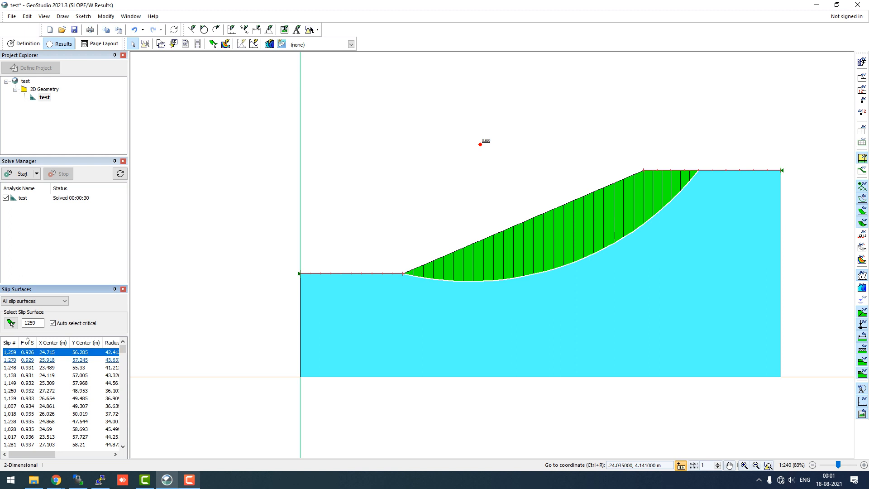
{"action": "key", "text": "Down"}
{"action": "key", "text": "Down"}
{"action": "key", "text": "Down"}
{"action": "key", "text": "Down"}
{"action": "key", "text": "Down"}
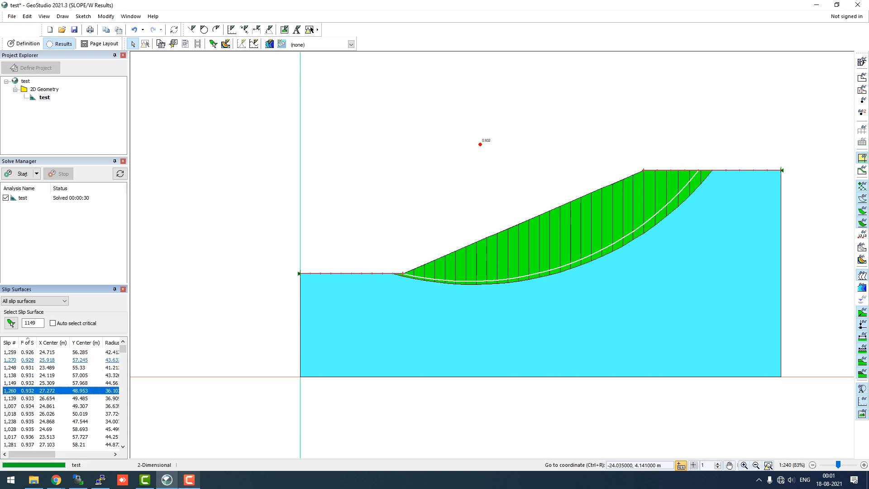
{"action": "key", "text": "Down"}
{"action": "key", "text": "Down"}
{"action": "key", "text": "Down"}
{"action": "key", "text": "Down"}
{"action": "key", "text": "Down"}
{"action": "key", "text": "Down"}
{"action": "key", "text": "Down"}
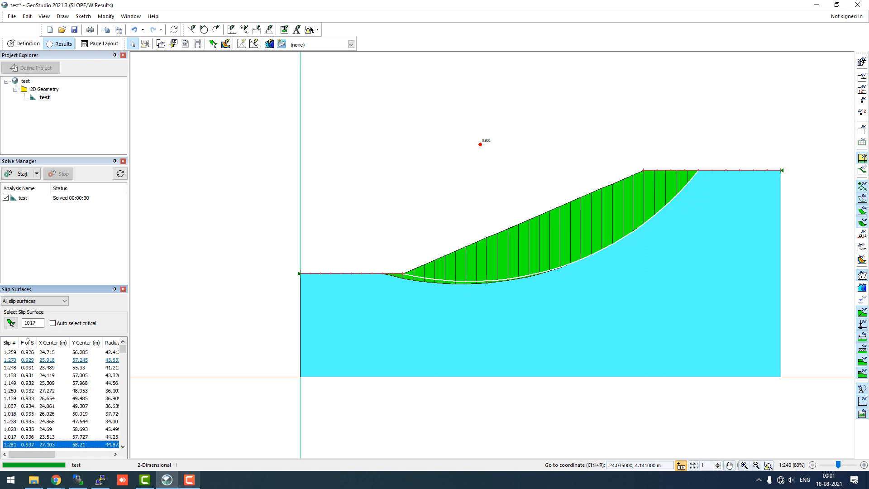
{"action": "key", "text": "Down"}
{"action": "key", "text": "Down"}
{"action": "key", "text": "Down"}
{"action": "scroll", "coordinate": [219, 344], "scroll_direction": "up", "scroll_amount": 3}
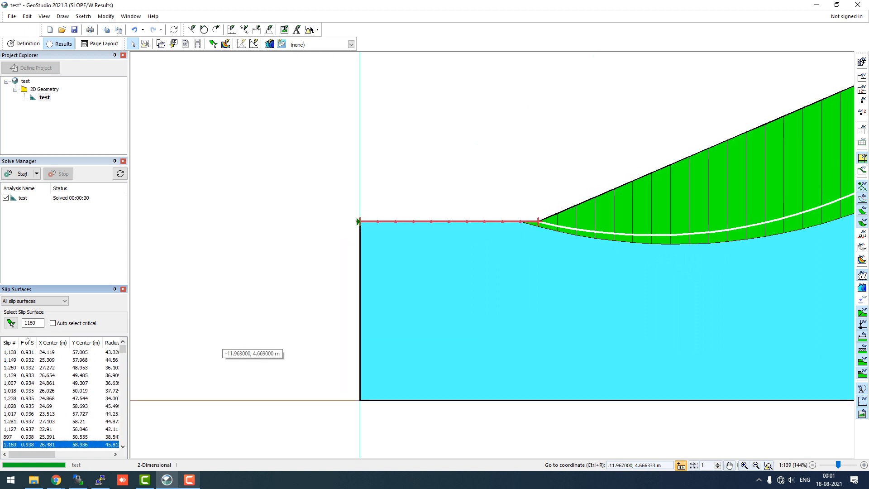
{"action": "scroll", "coordinate": [222, 348], "scroll_direction": "down", "scroll_amount": 7}
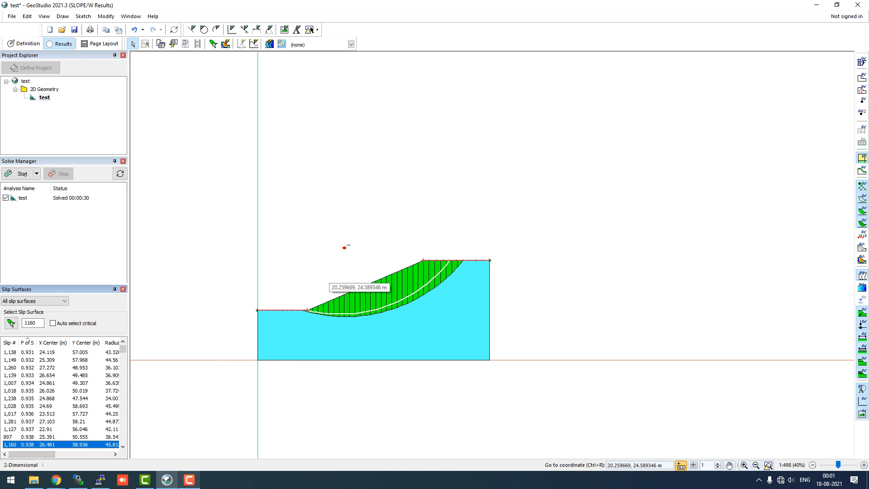
{"action": "scroll", "coordinate": [344, 266], "scroll_direction": "up", "scroll_amount": 3}
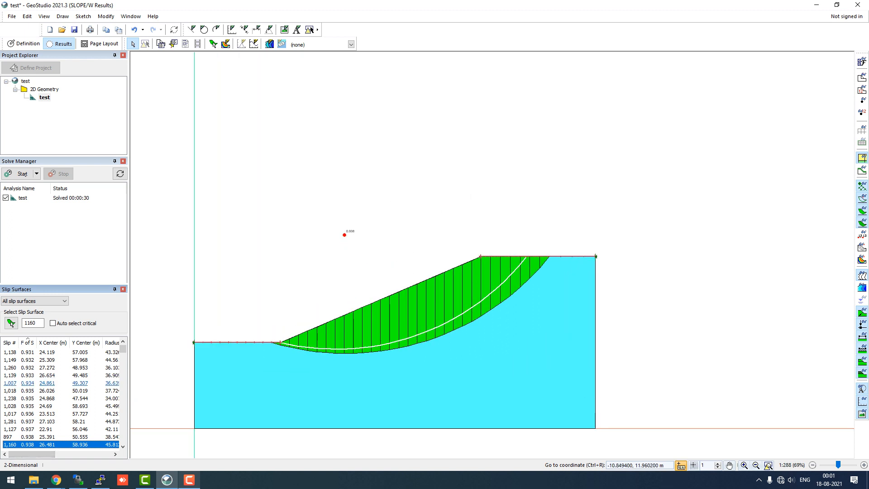
Inspect several slip surfaces further down the list, including 655, and reselect the critical surface 1259.
{"action": "scroll", "coordinate": [80, 384], "scroll_direction": "down", "scroll_amount": 6}
{"action": "left_click", "coordinate": [78, 406]}
{"action": "scroll", "coordinate": [77, 406], "scroll_direction": "down", "scroll_amount": 5}
{"action": "left_click", "coordinate": [78, 406]}
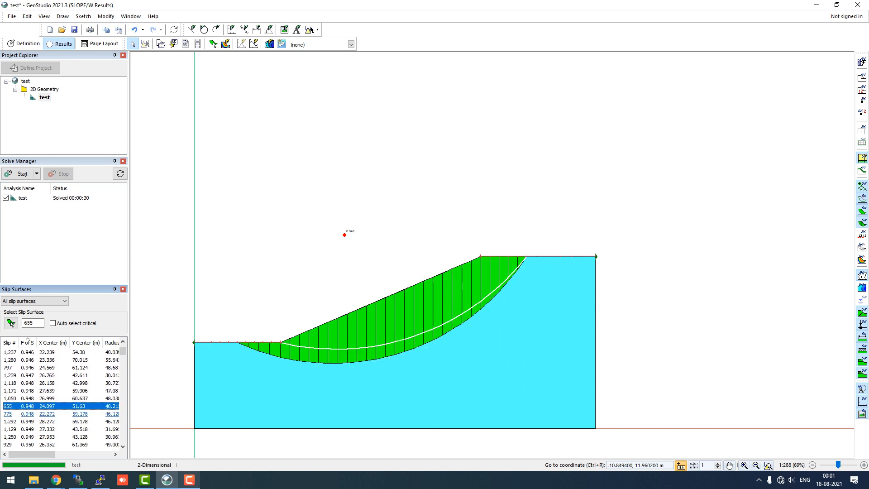
{"action": "scroll", "coordinate": [78, 407], "scroll_direction": "down", "scroll_amount": 5}
{"action": "left_click", "coordinate": [78, 413]}
{"action": "scroll", "coordinate": [78, 390], "scroll_direction": "up", "scroll_amount": 6}
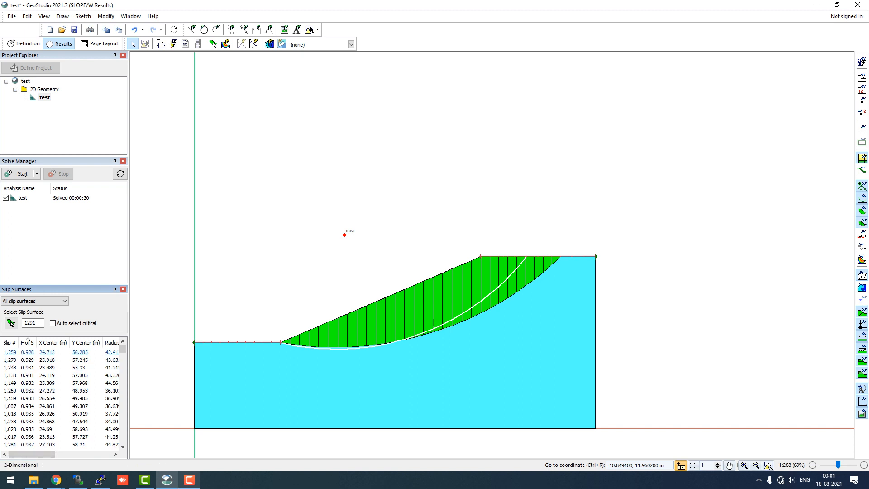
{"action": "left_click", "coordinate": [10, 352]}
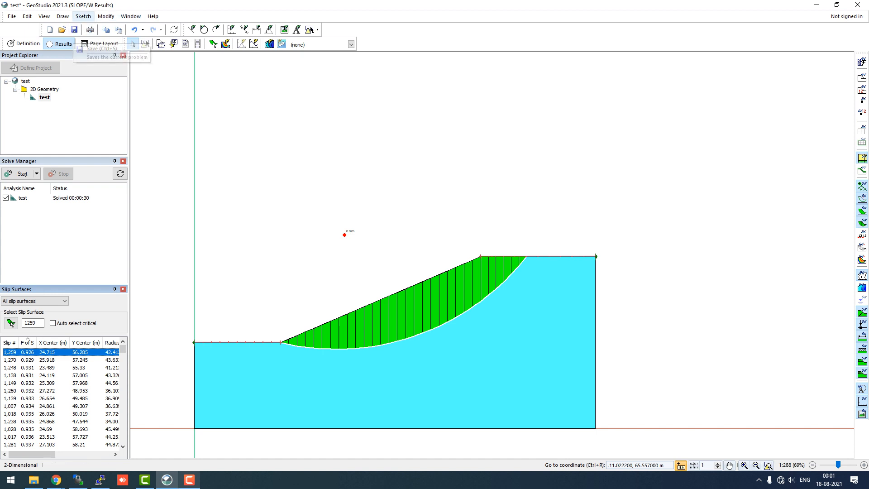
{"action": "left_click", "coordinate": [131, 17]}
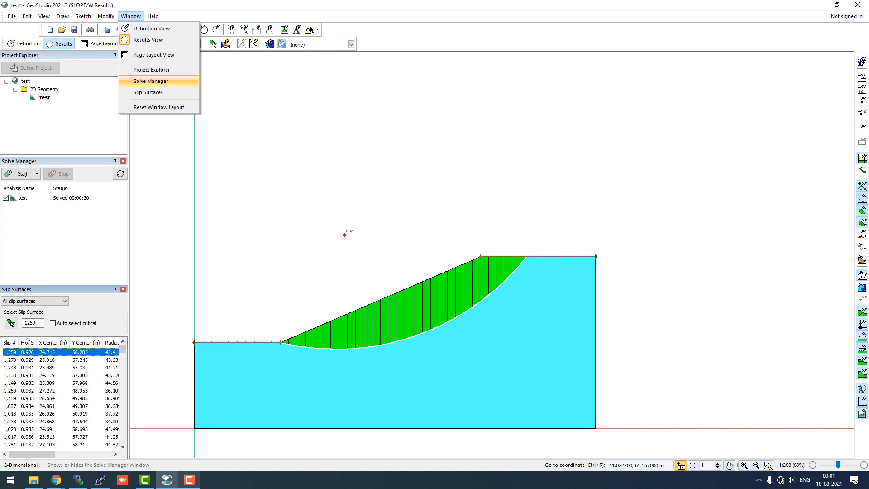
{"action": "left_click", "coordinate": [151, 81]}
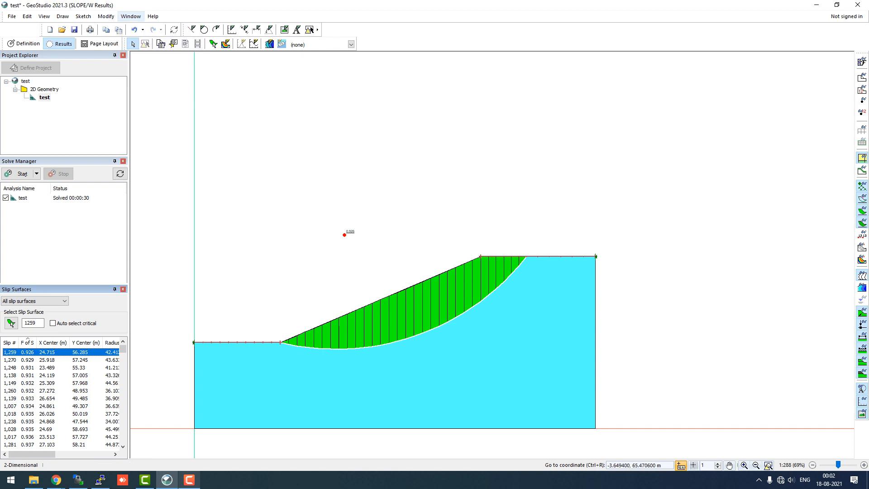
{"action": "left_click", "coordinate": [131, 16]}
{"action": "left_click", "coordinate": [148, 92]}
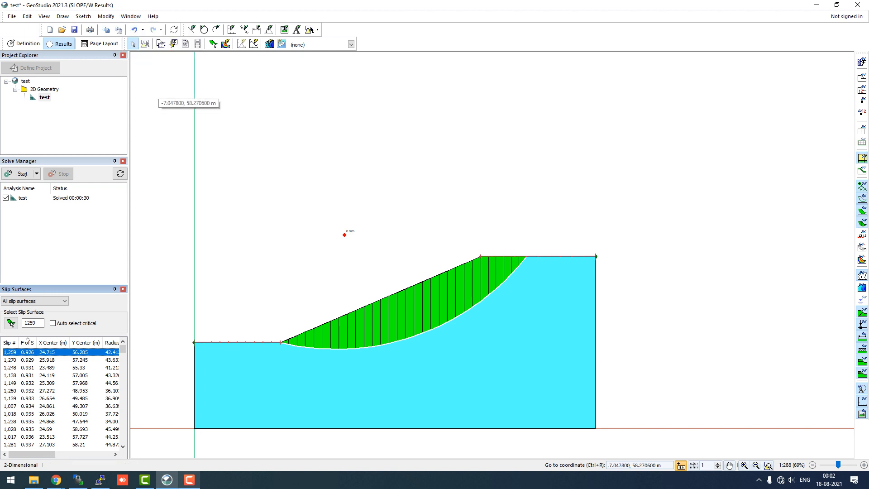
Compare slip surfaces 1270, 1138 and 1139 on the slope and select slip surface 1149.
{"action": "left_click", "coordinate": [47, 360]}
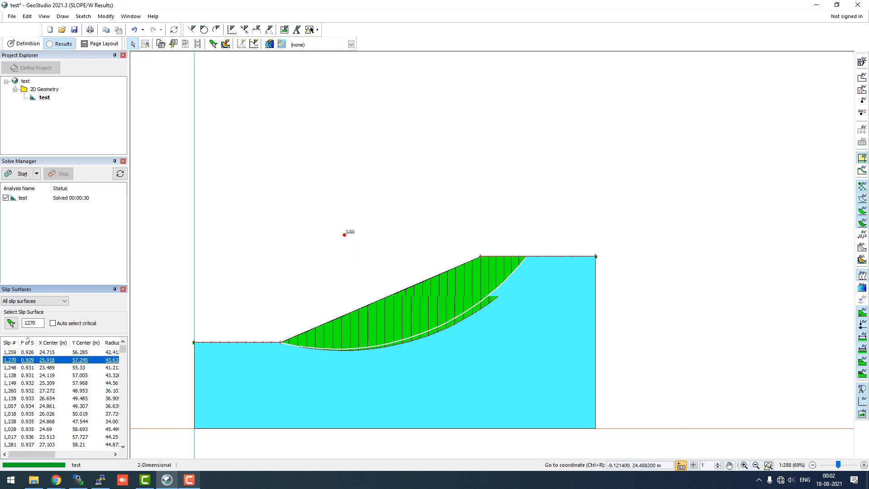
{"action": "left_click", "coordinate": [47, 375]}
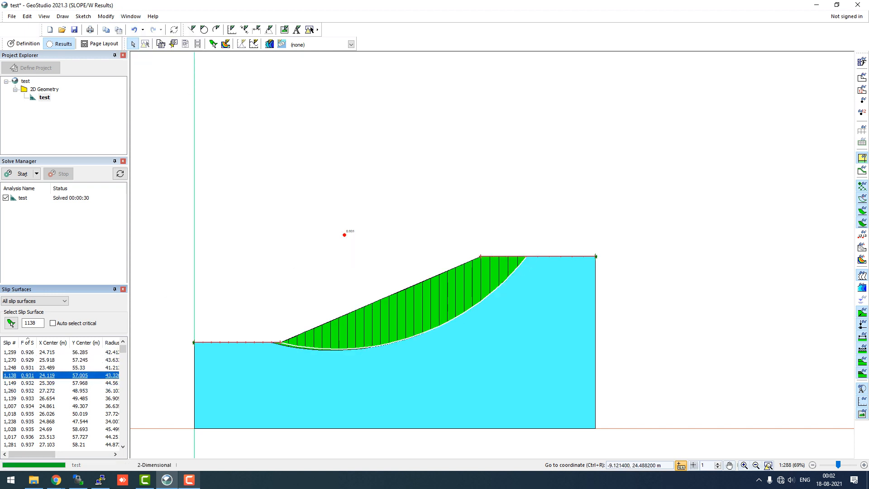
{"action": "key", "text": "Down"}
{"action": "key", "text": "Down"}
{"action": "key", "text": "Down"}
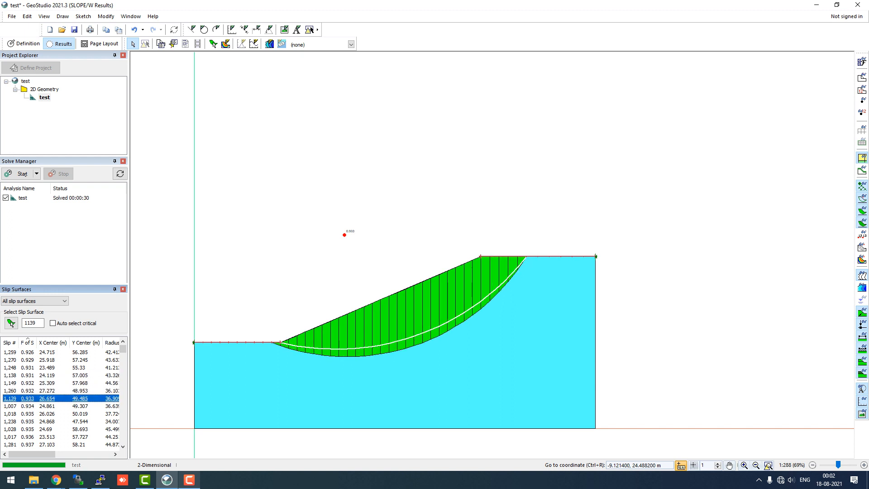
{"action": "left_click", "coordinate": [47, 383]}
{"action": "scroll", "coordinate": [47, 383], "scroll_direction": "down", "scroll_amount": 5}
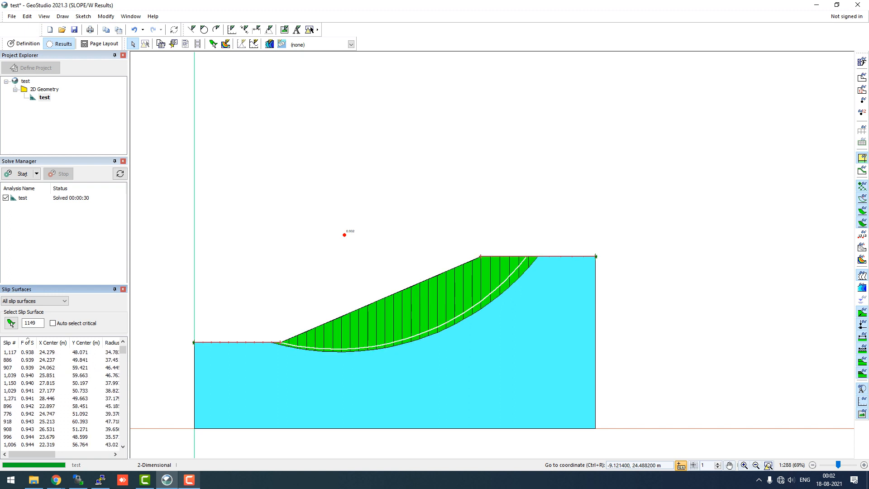
{"action": "scroll", "coordinate": [61, 398], "scroll_direction": "up", "scroll_amount": 5}
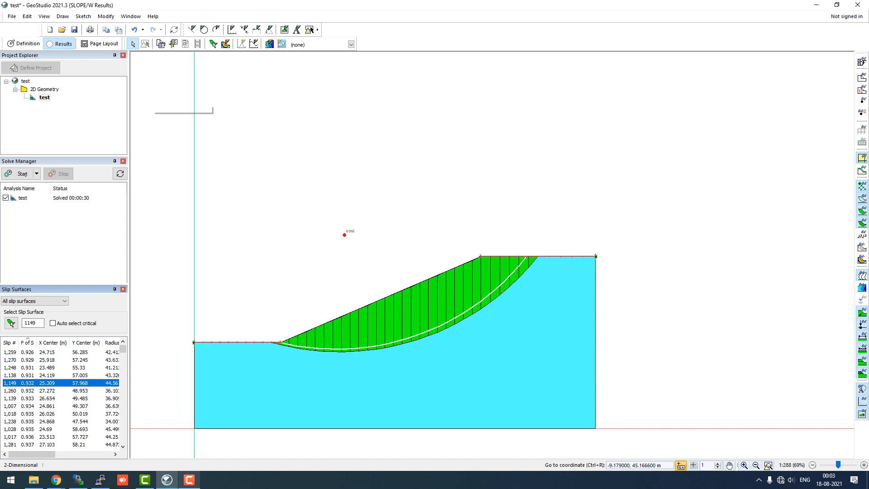
Generate a report of the current analysis and save it as an HTML file named test - test.
{"action": "left_click", "coordinate": [44, 16]}
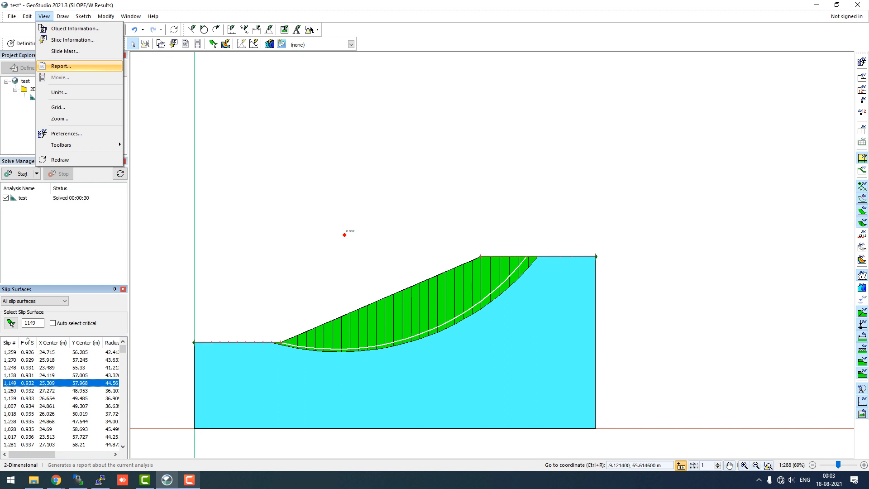
{"action": "left_click", "coordinate": [61, 66]}
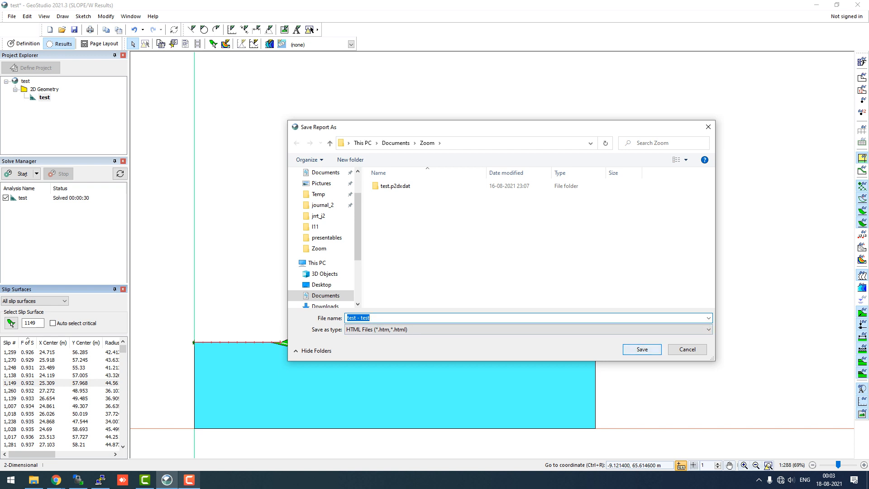
{"action": "key", "text": "Return"}
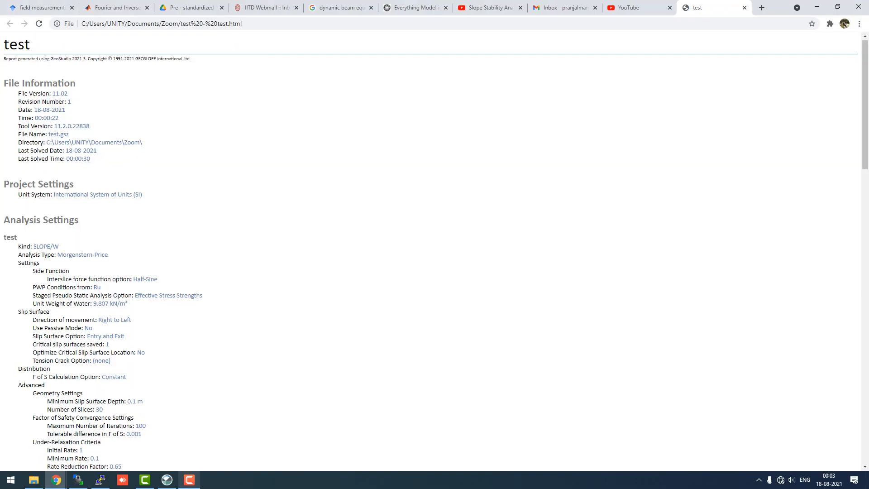
Read the report's analysis settings, material, seismic, geometry and slip slice data in the browser, and close the PLAXIS 2D slope stability video tab.
{"action": "scroll", "coordinate": [430, 251], "scroll_direction": "down", "scroll_amount": 7}
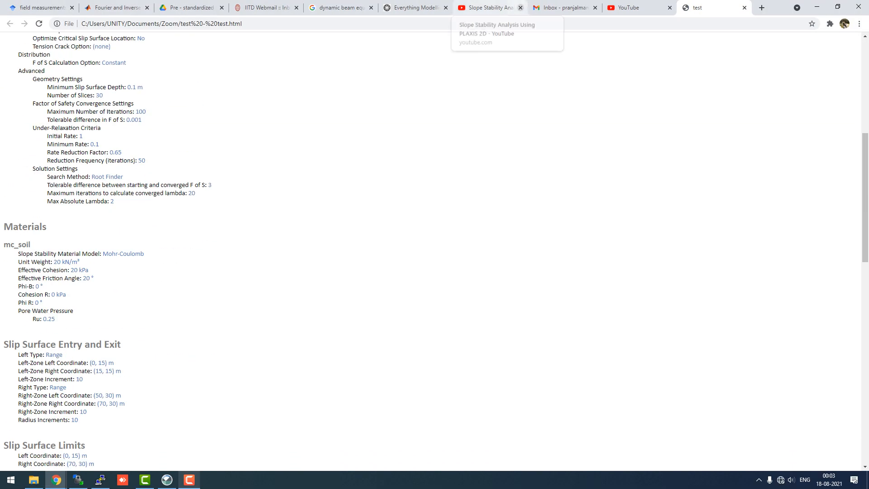
{"action": "left_click", "coordinate": [520, 7]}
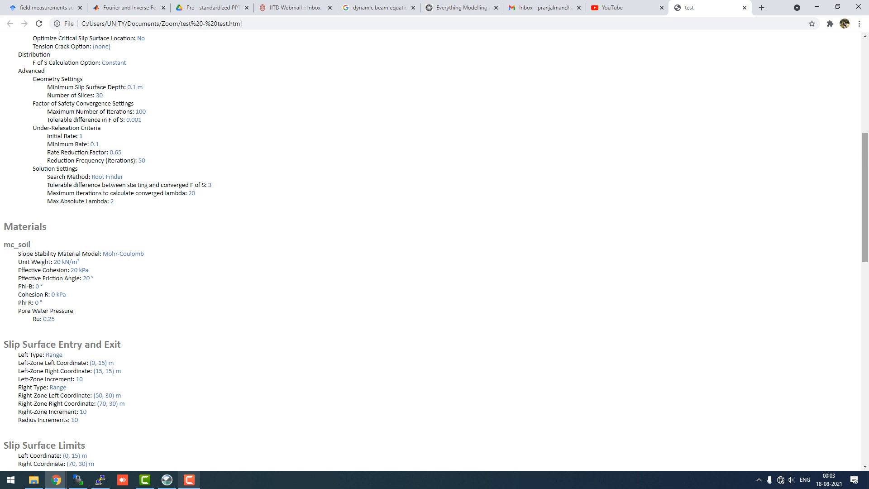
{"action": "scroll", "coordinate": [430, 251], "scroll_direction": "down", "scroll_amount": 7}
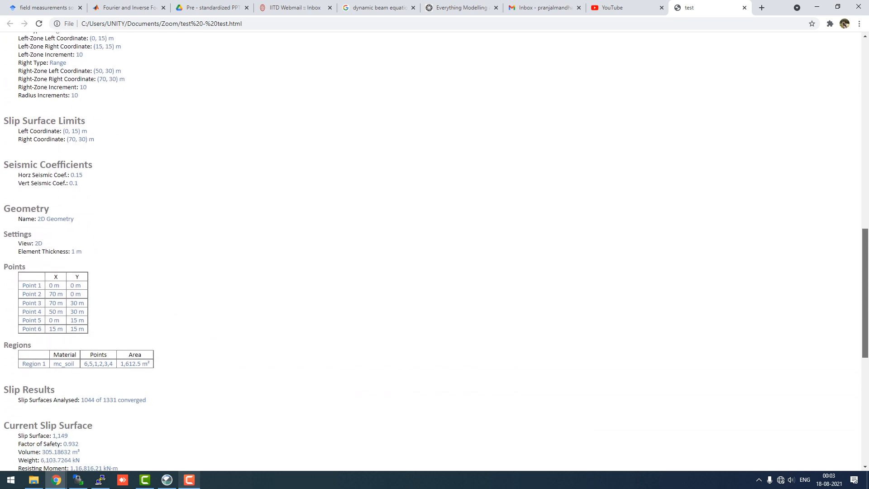
{"action": "scroll", "coordinate": [430, 251], "scroll_direction": "down", "scroll_amount": 5}
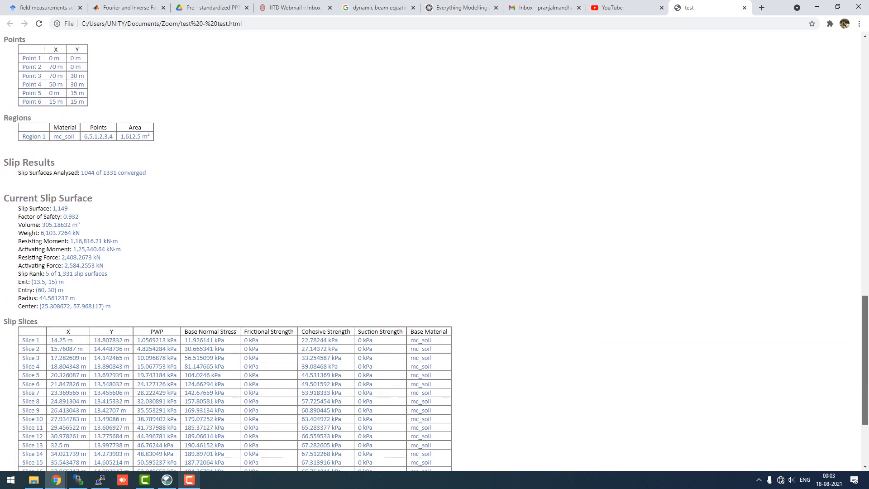
{"action": "scroll", "coordinate": [430, 251], "scroll_direction": "down", "scroll_amount": 3}
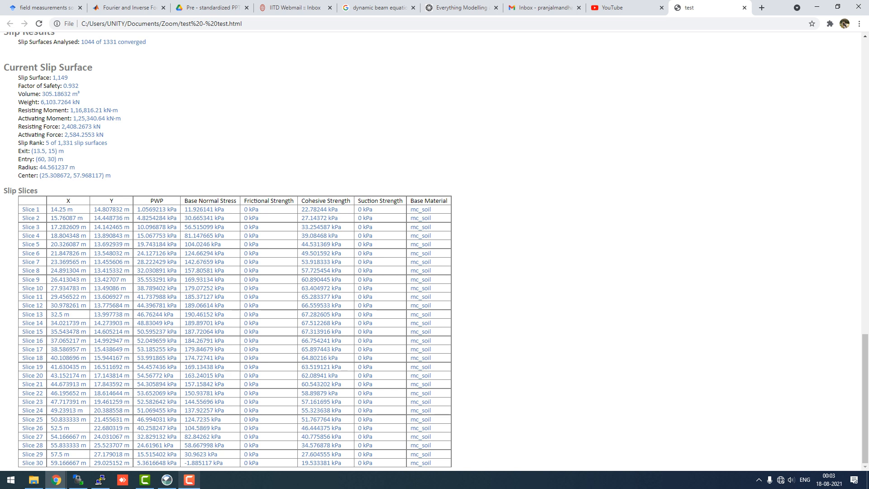
Review the report's current slip surface section, then its seismic, slip surface entry and exit, material and analysis settings.
{"action": "scroll", "coordinate": [435, 251], "scroll_direction": "up", "scroll_amount": 2}
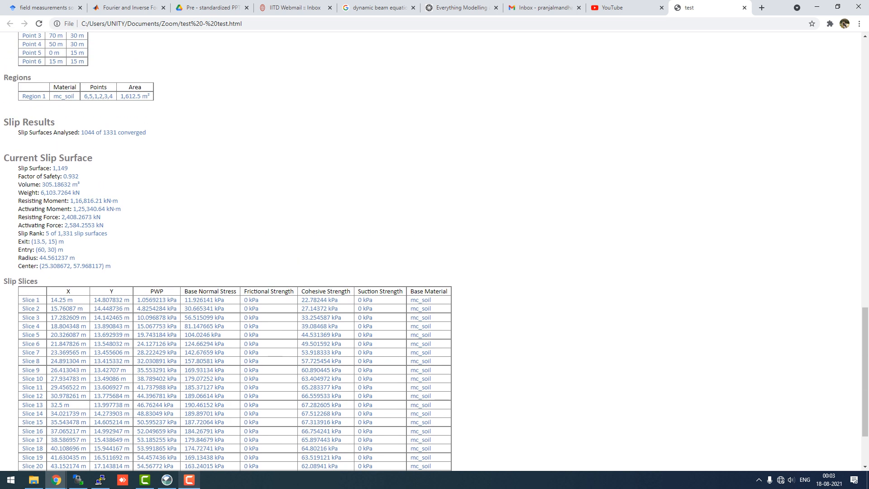
{"action": "left_click_drag", "start_coordinate": [4, 157], "coordinate": [38, 281]}
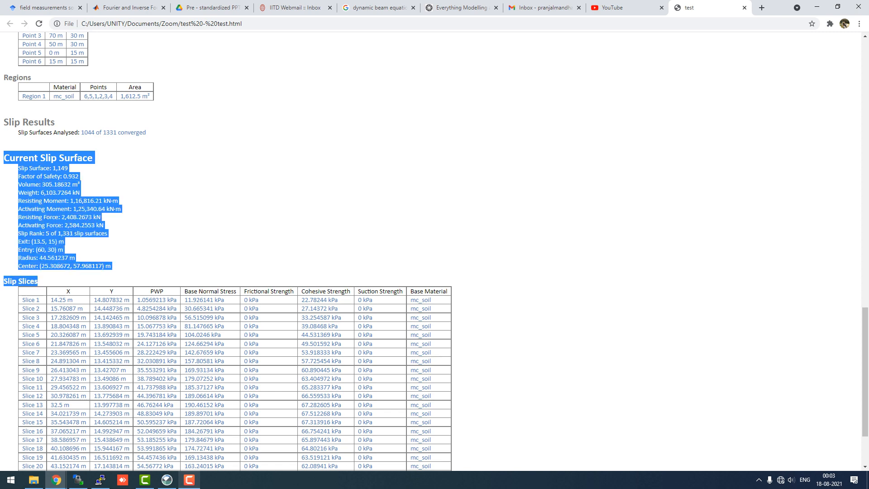
{"action": "left_click", "coordinate": [172, 261]}
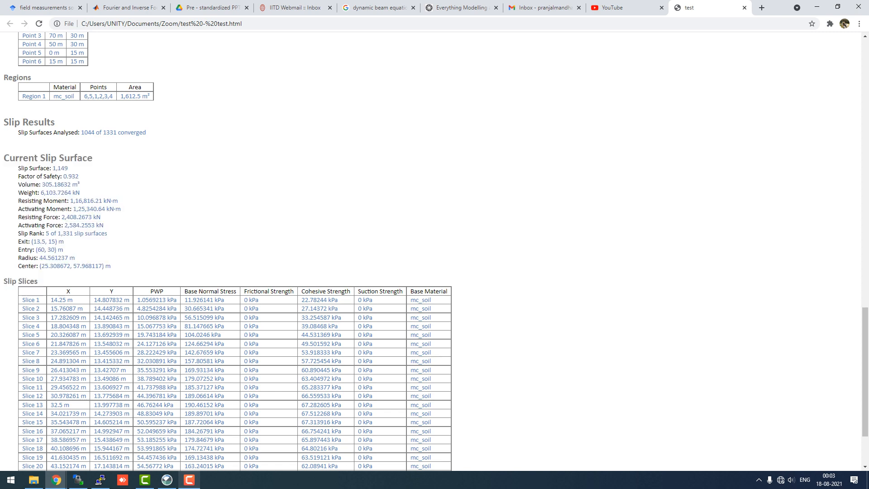
{"action": "scroll", "coordinate": [435, 251], "scroll_direction": "up", "scroll_amount": 11}
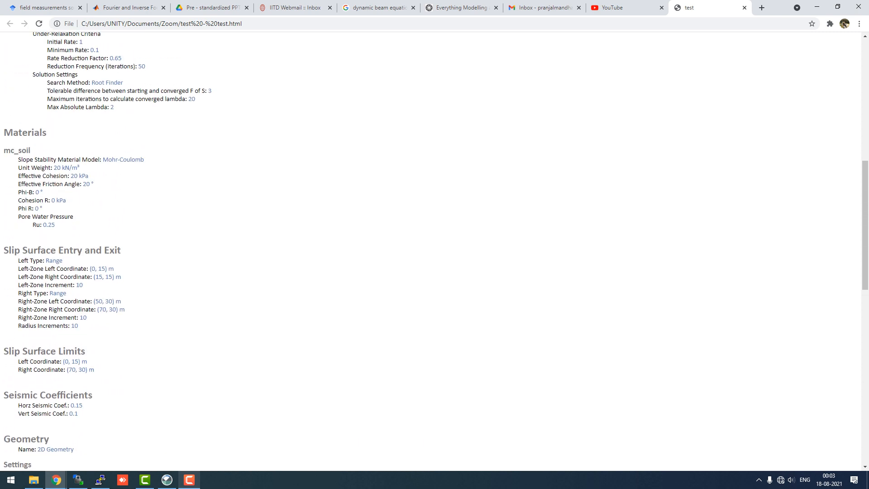
{"action": "scroll", "coordinate": [435, 251], "scroll_direction": "up", "scroll_amount": 2}
{"action": "scroll", "coordinate": [435, 251], "scroll_direction": "up", "scroll_amount": 7}
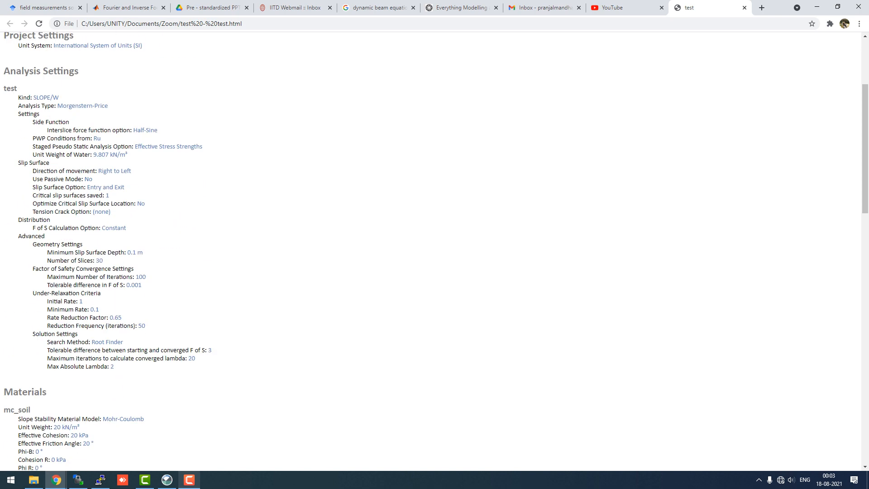
{"action": "scroll", "coordinate": [435, 252], "scroll_direction": "down", "scroll_amount": 2}
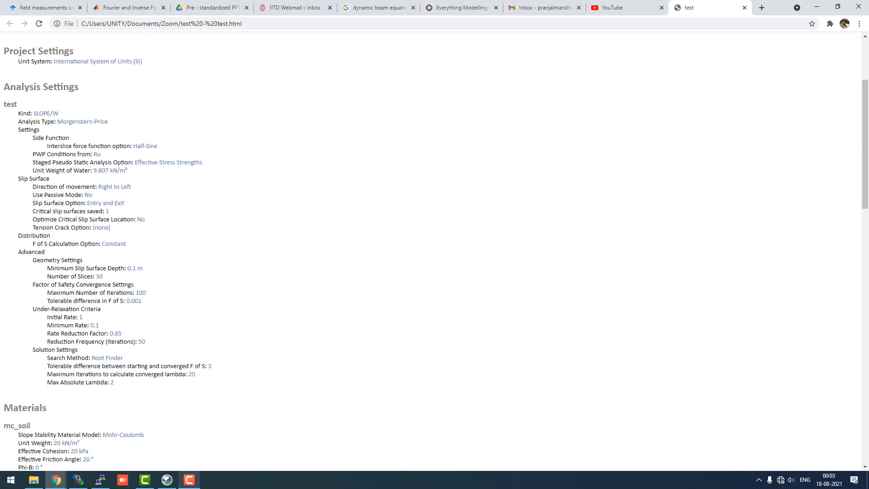
Switch to GeoStudio and save the test project.
{"action": "left_click", "coordinate": [167, 480]}
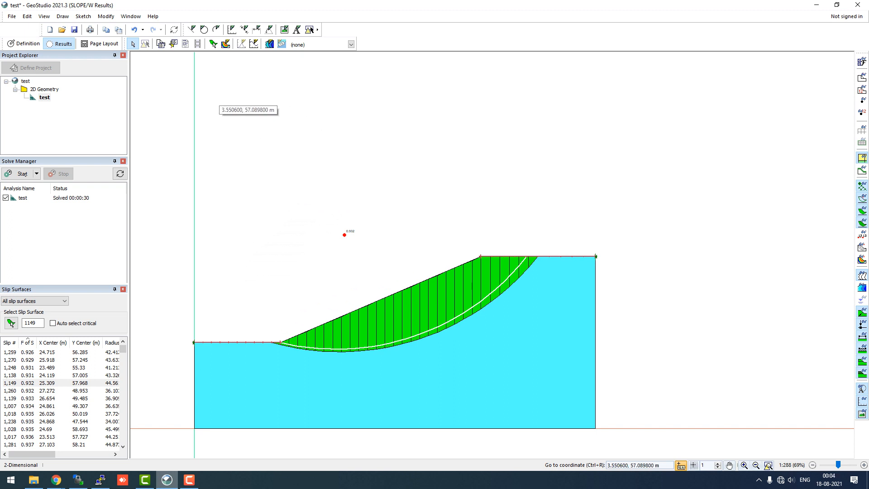
{"action": "key", "text": "ctrl+s"}
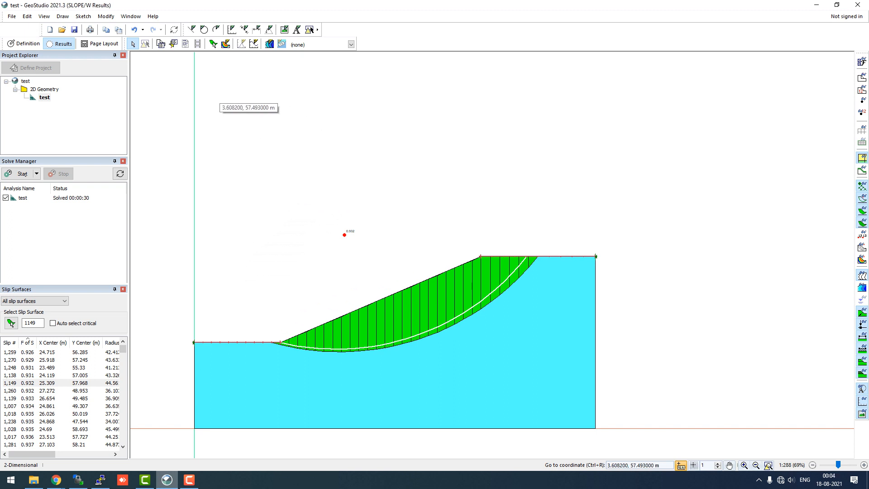
Compare slip surfaces 1248, 1138 and 1139 on the slope and reselect the critical surface 1259.
{"action": "scroll", "coordinate": [362, 181], "scroll_direction": "down", "scroll_amount": 2}
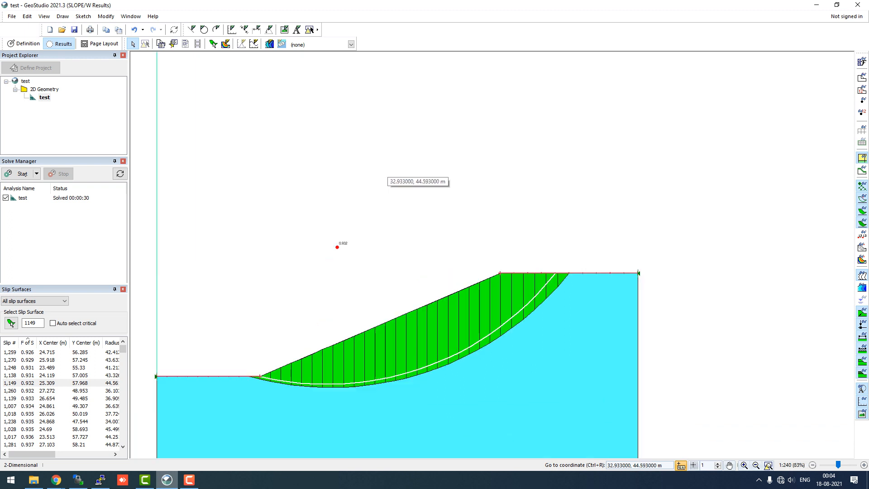
{"action": "left_click", "coordinate": [50, 352]}
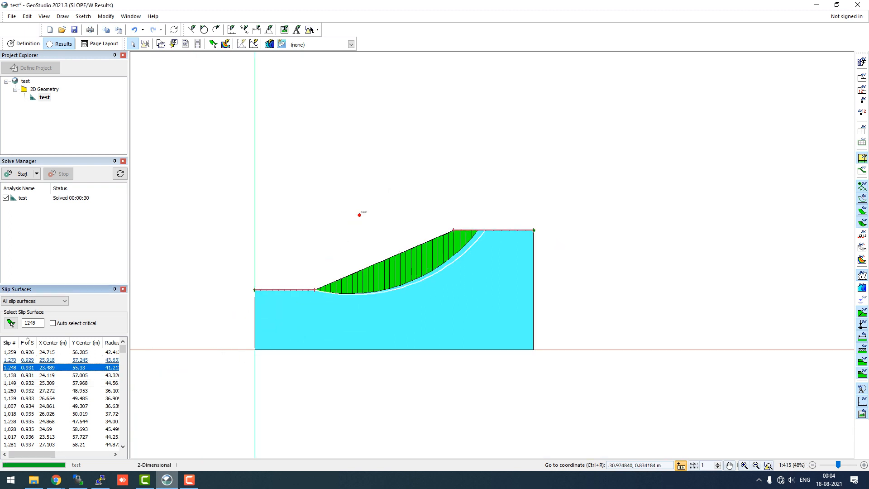
{"action": "left_click", "coordinate": [50, 375]}
{"action": "left_click", "coordinate": [50, 398]}
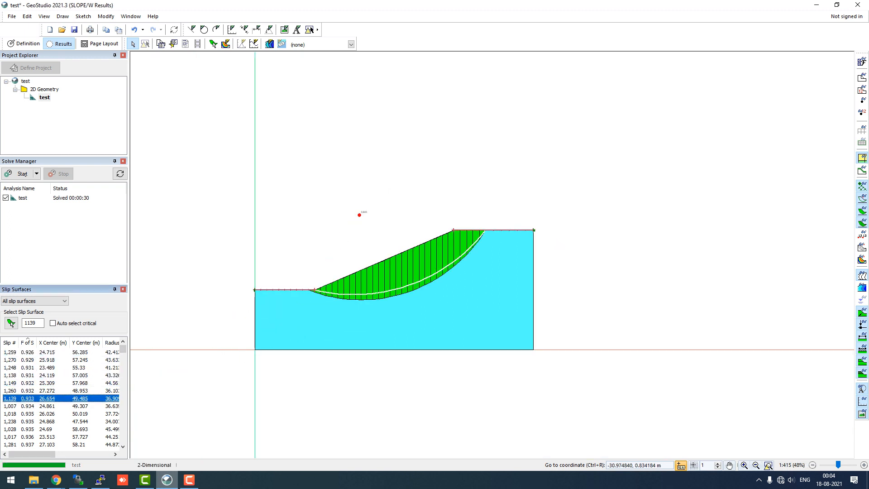
{"action": "left_click", "coordinate": [50, 375]}
{"action": "left_click", "coordinate": [49, 352]}
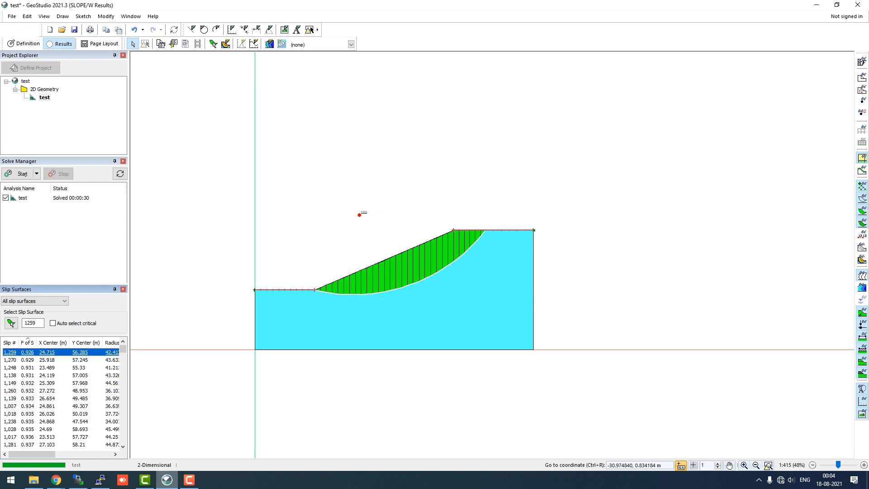